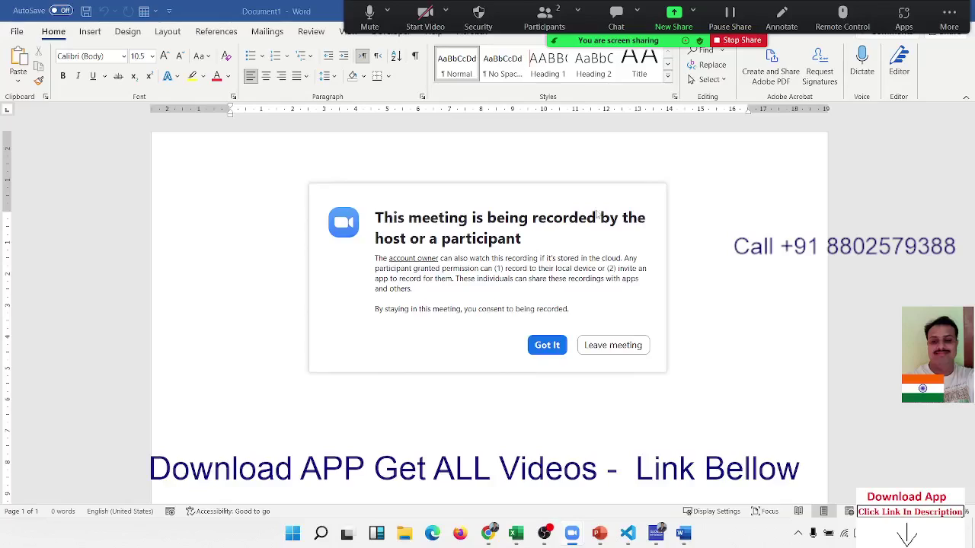
Step: Dismiss the meeting recording notice and open the Insert > Table options
click(550, 346)
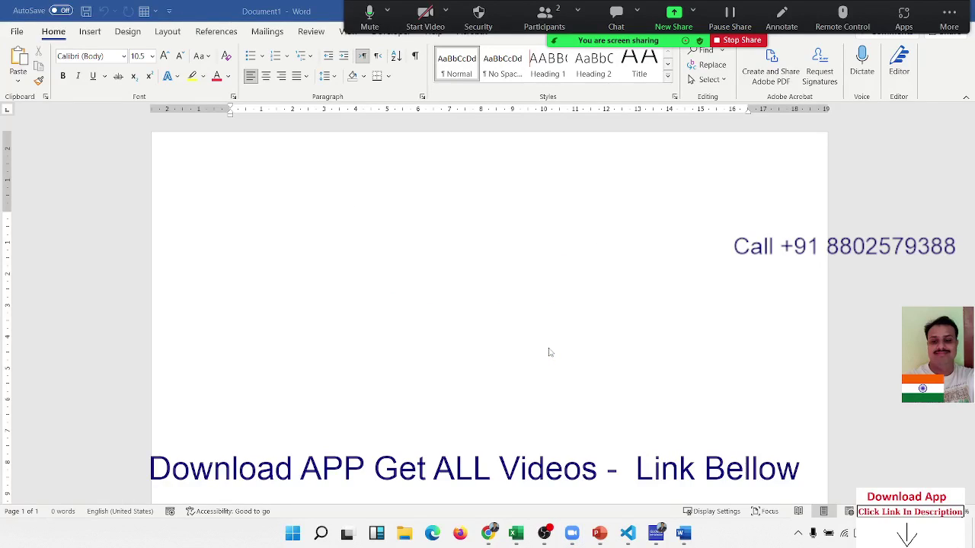
click(90, 32)
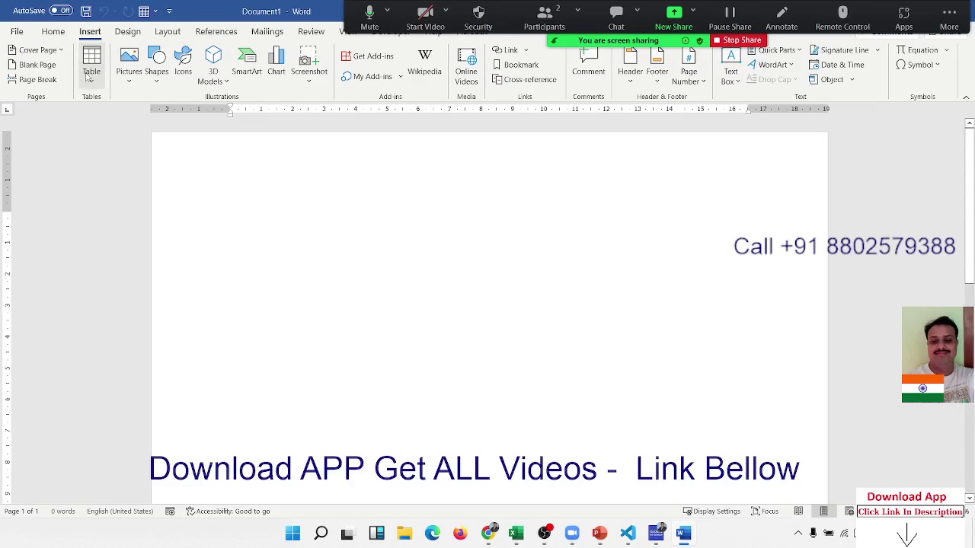
click(90, 65)
Step: Add an empty paragraph at the top of the page and reopen the table size grid
click(378, 227)
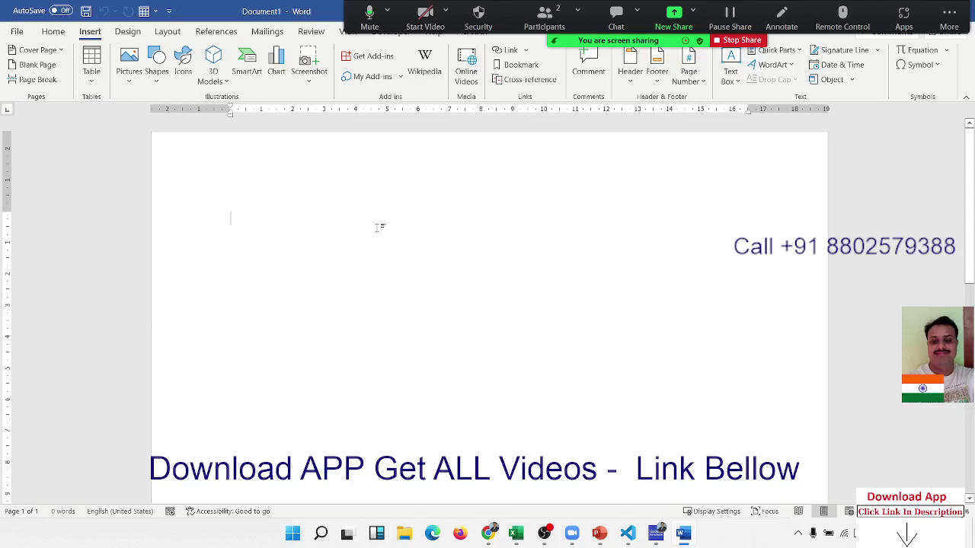
key(Return)
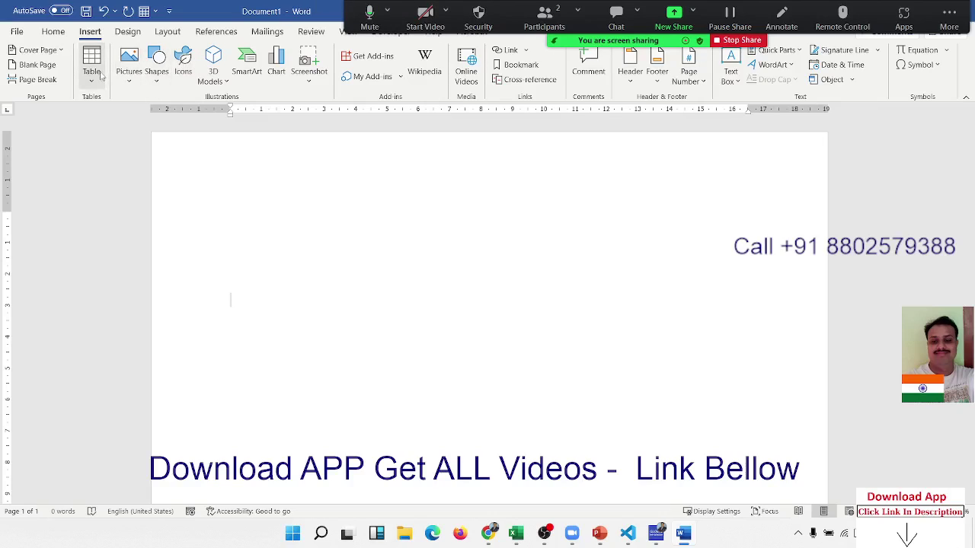
click(99, 75)
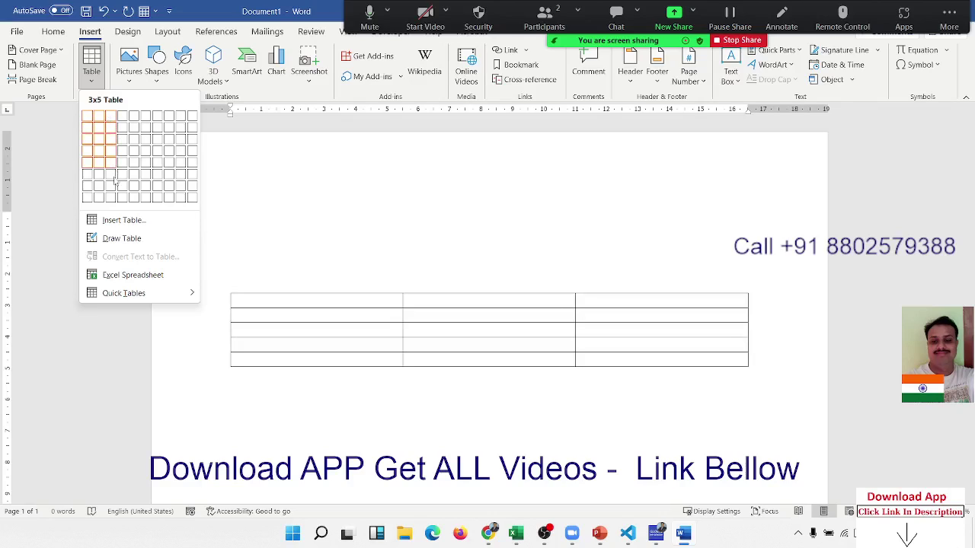
Step: Insert a 3-column, 6-row table and drag its corner handle so the rows are taller
click(116, 182)
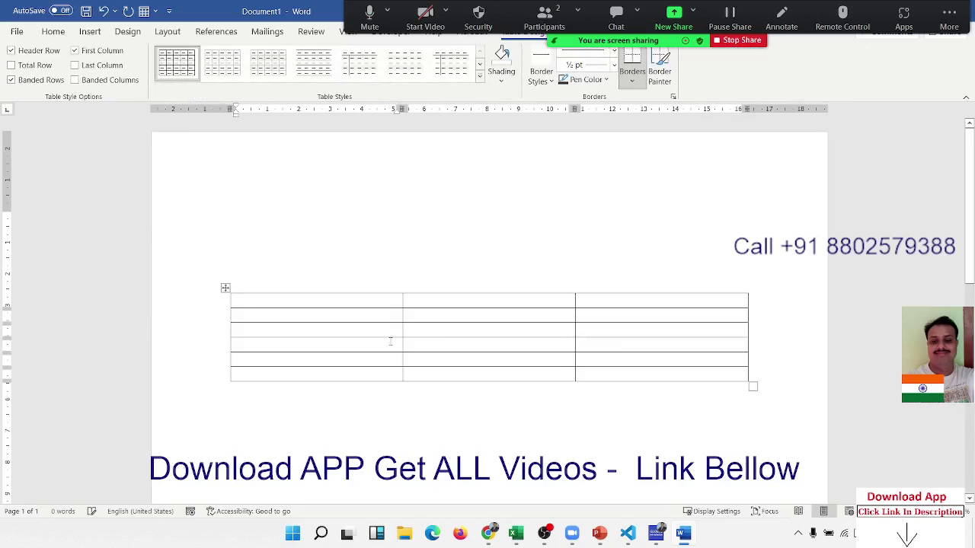
click(606, 421)
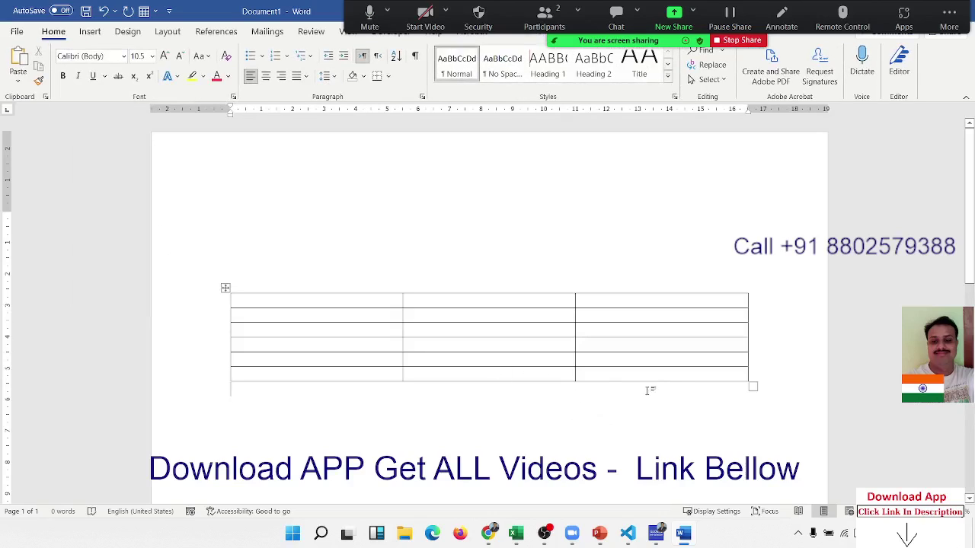
drag(753, 386, 785, 451)
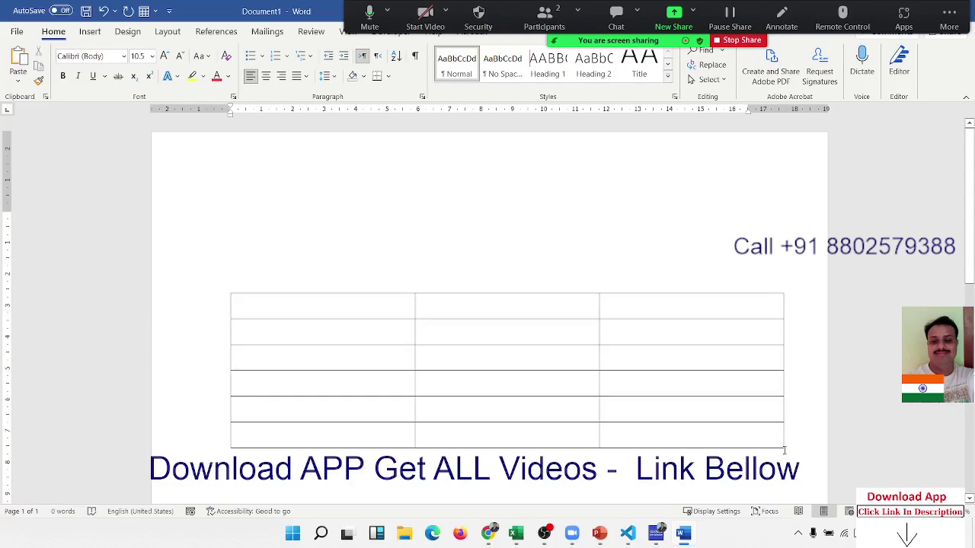
click(786, 451)
drag(788, 453, 756, 436)
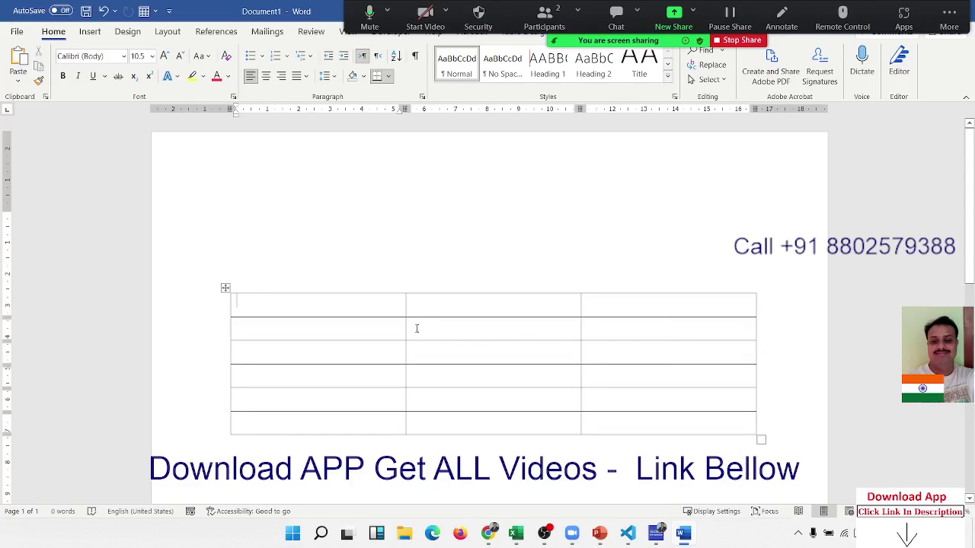
Step: Type the header labels Sr, Name and Amt across the first row
text(Sr)
key(Tab)
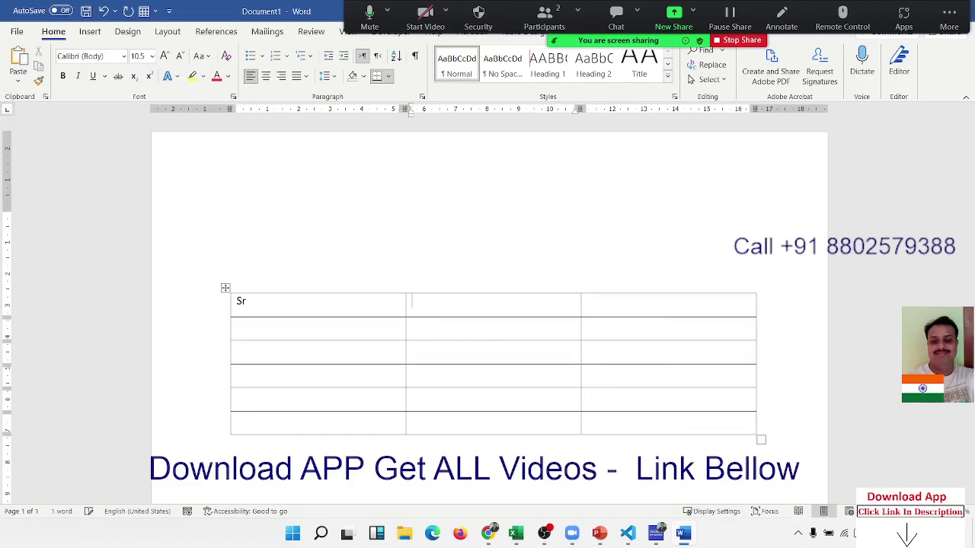
text(Name)
key(Tab)
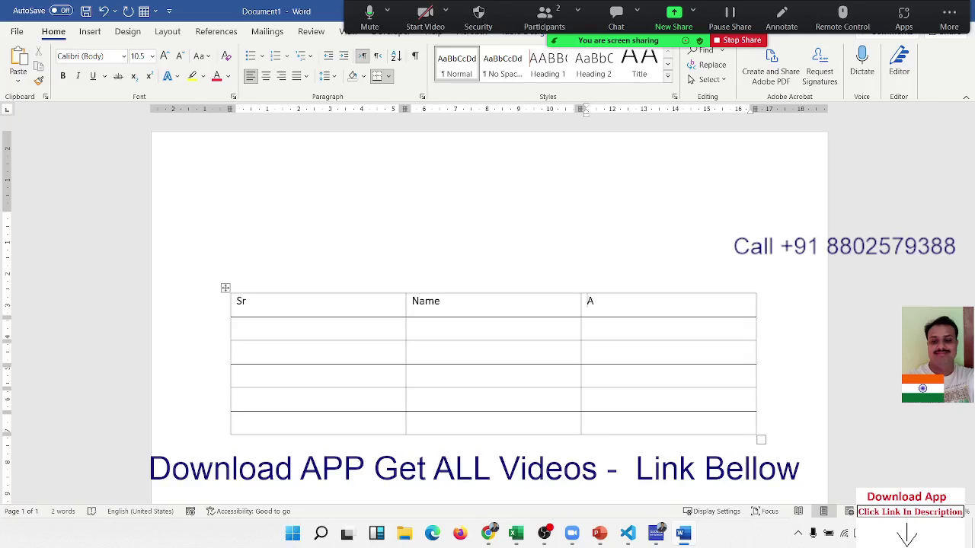
text(mt)
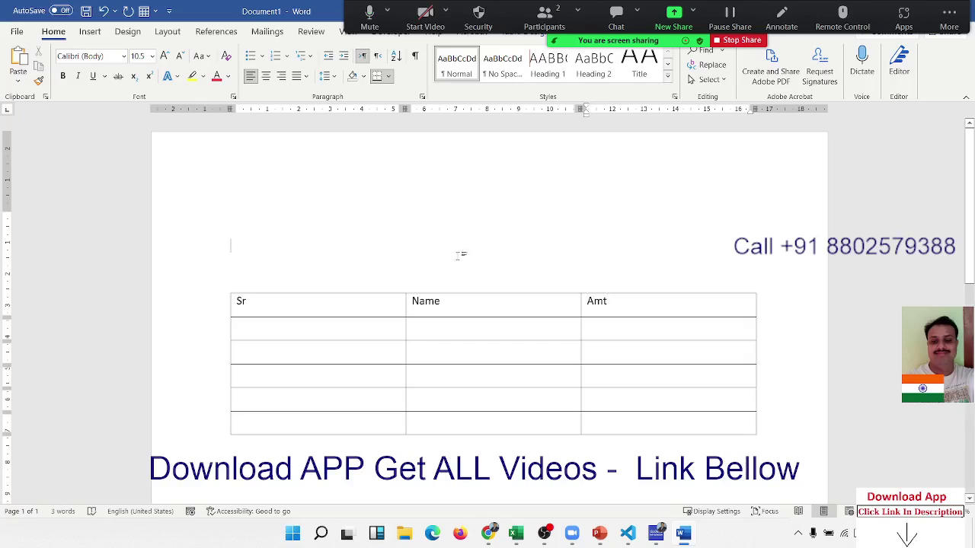
Step: Narrow the Sr, Name and Amt columns so the table spans about half the page
click(426, 337)
drag(404, 329, 265, 328)
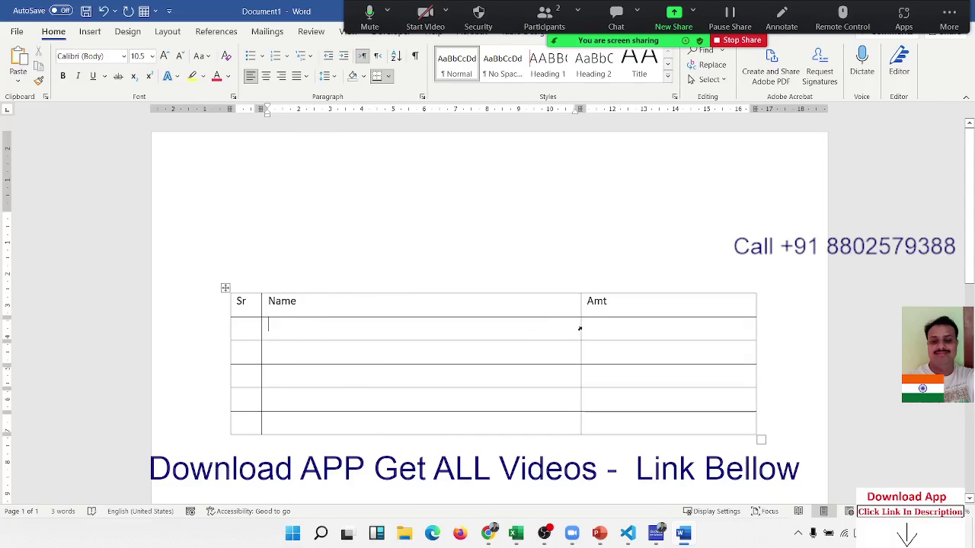
drag(579, 331, 425, 350)
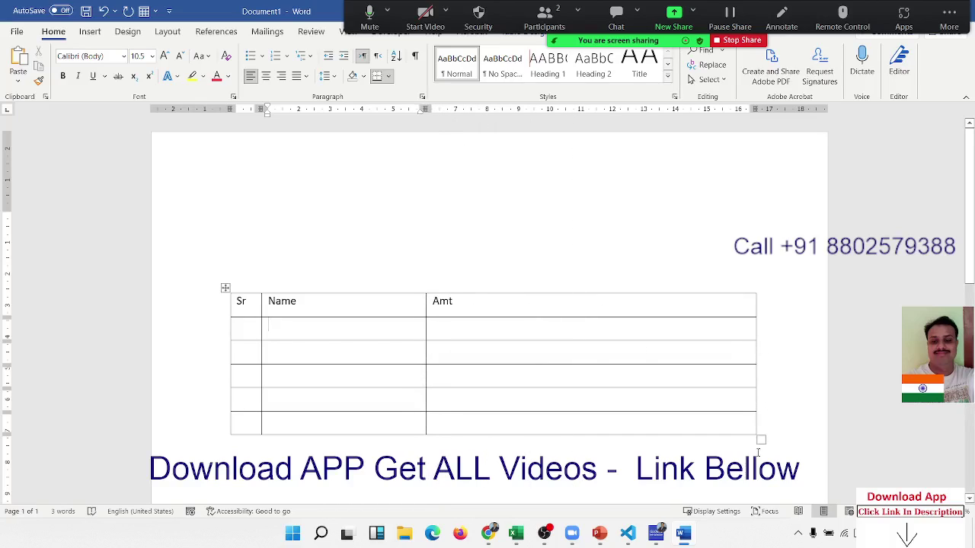
drag(756, 383, 488, 381)
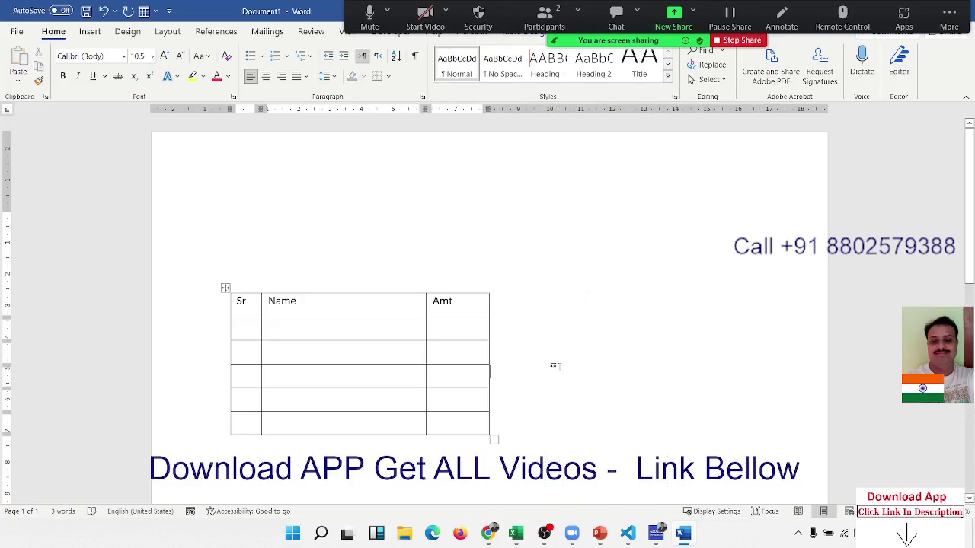
Step: Fill the first data row with serial 1, a name and amount 65
click(252, 305)
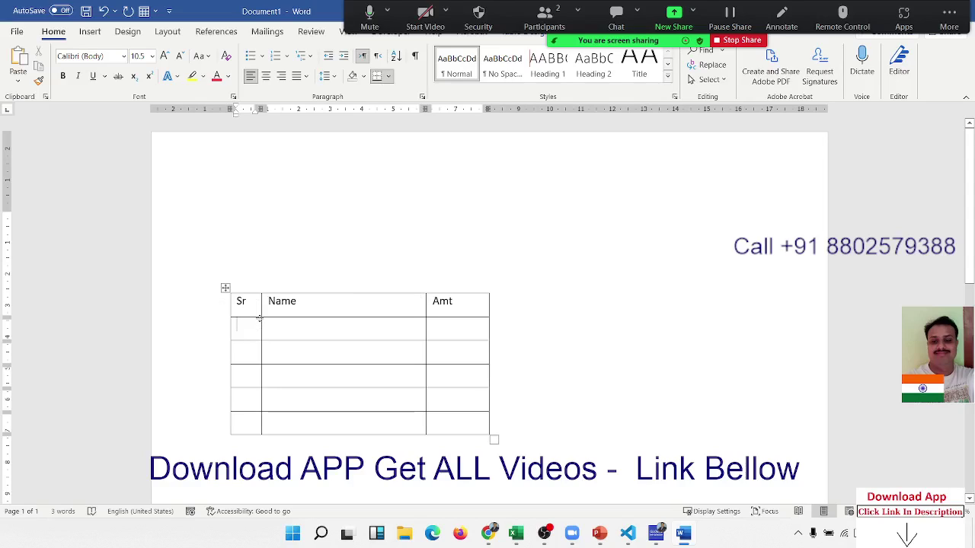
text(1)
key(Tab)
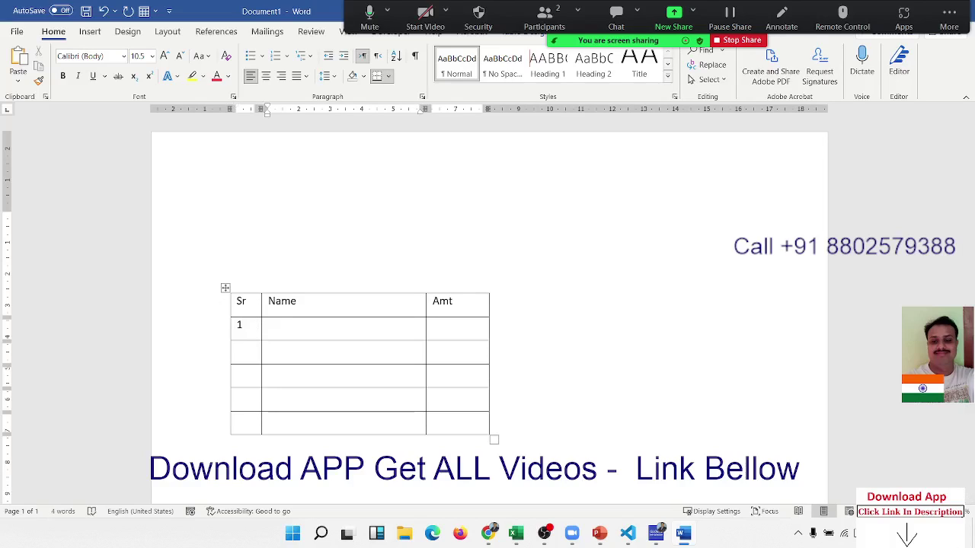
text(Puja)
key(Tab)
text(65)
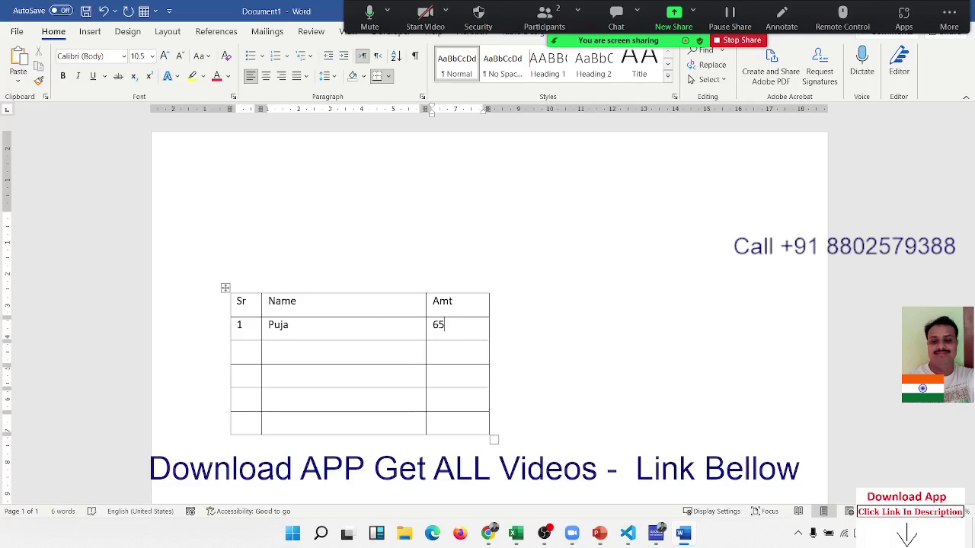
key(Return)
key(BackSpace)
Step: Fill the second row with serial 2, a name and amount 65, fixing the mistyped 658
key(BackSpace)
key(BackSpace)
text(65)
key(Tab)
text(2)
key(Tab)
text(Inder)
key(Tab)
text(6)
text(58)
key(BackSpace)
key(Tab)
Step: Enter the third row's name and amount 65, plus a serial for the fourth row
text(5)
key(Tab)
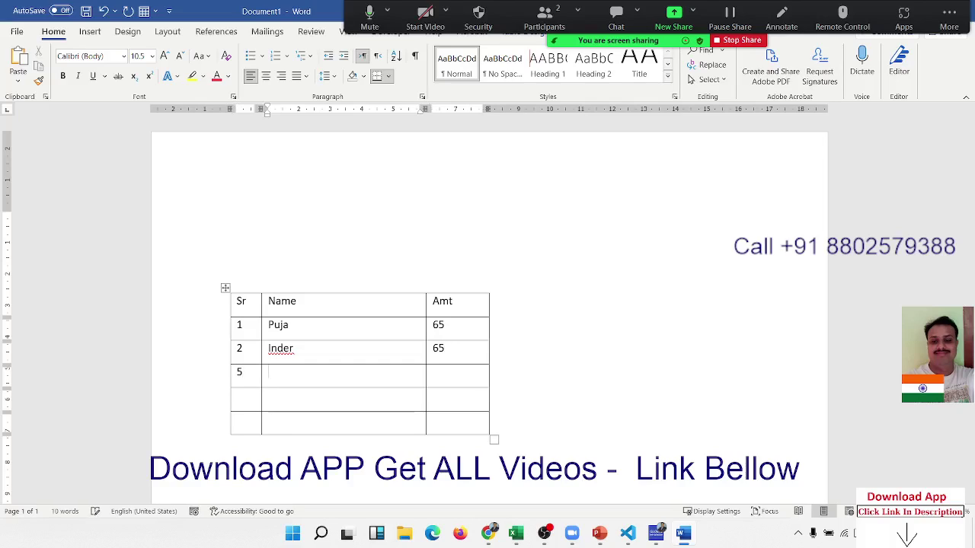
text(Yo)
text(get)
key(Tab)
text(65)
key(Tab)
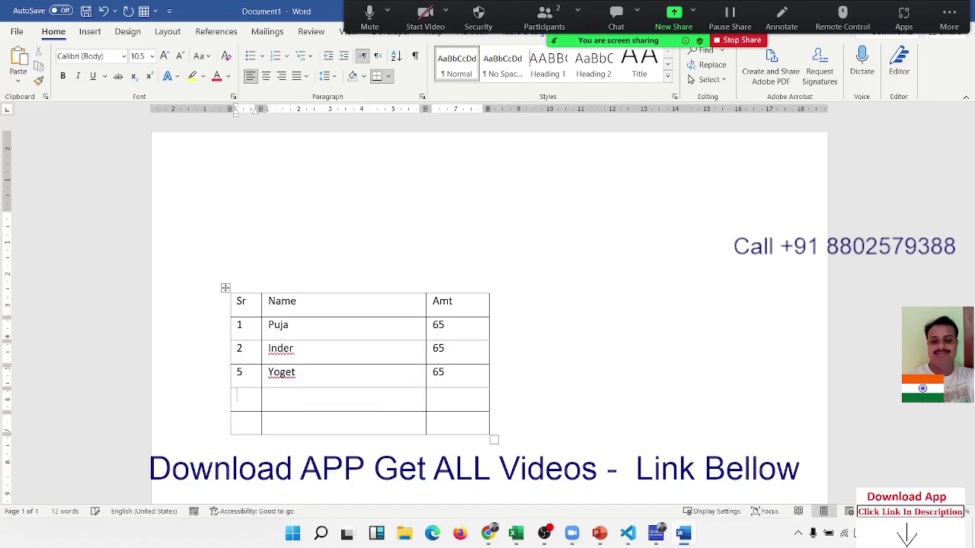
text(6)
Step: Complete row 4 with a name and 65, and row 5 with serial 5, a name and 85
key(Tab)
Step: Correct the third and fourth rows' serial numbers to 3 and 4
click(248, 372)
key(BackSpace)
text(3)
key(BackSpace)
text(4)
key(Tab)
text(Mo)
text(han)
key(Tab)
text(65)
key(Tab)
text(5)
key(Tab)
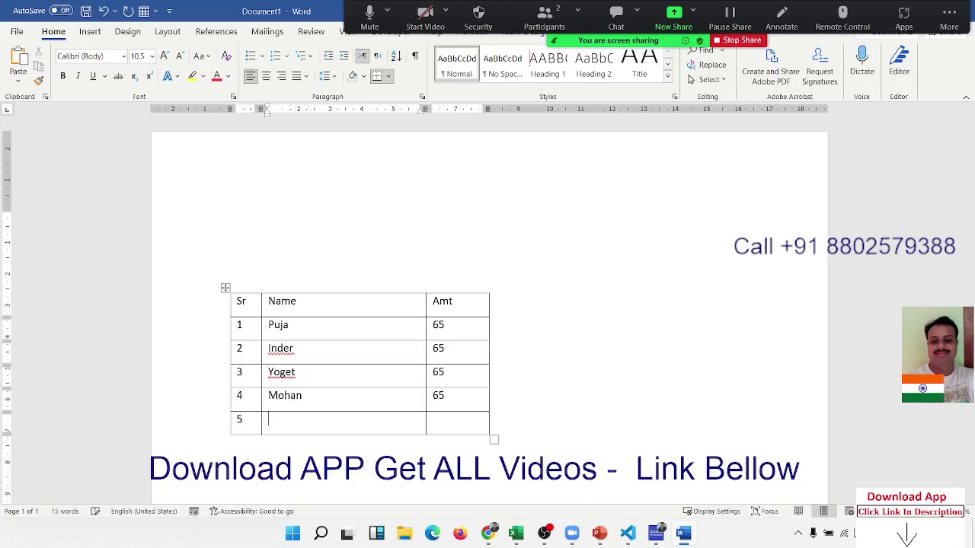
text(Om)
key(Tab)
text(85)
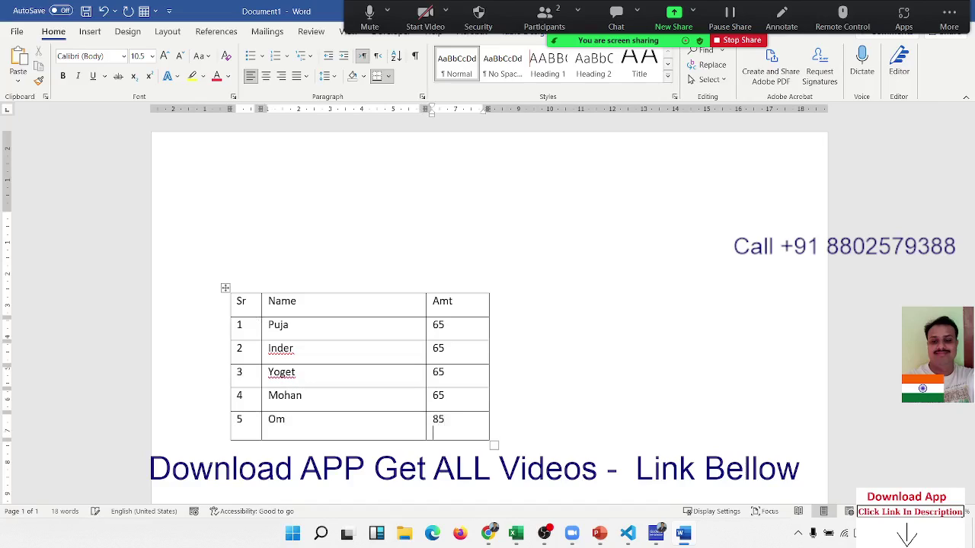
key(Return)
key(BackSpace)
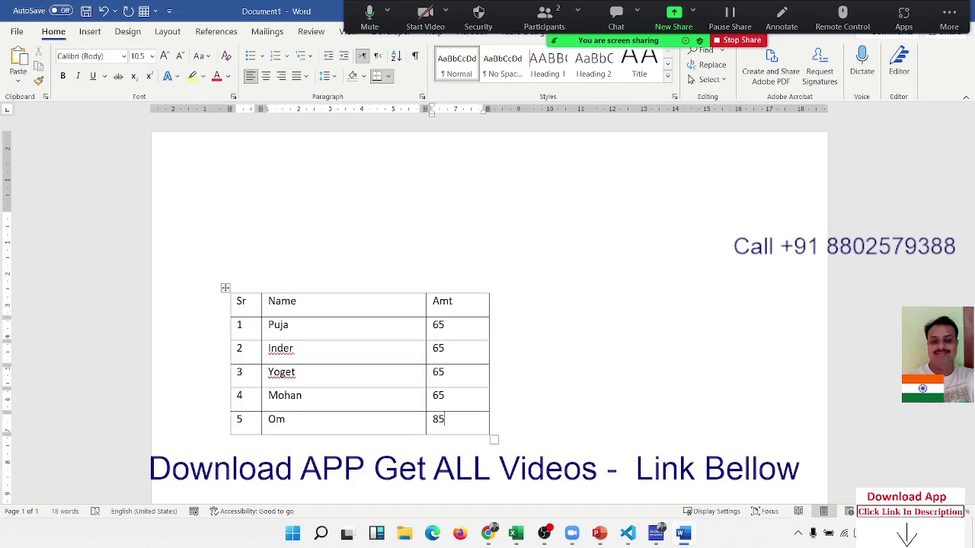
Step: Insert a blank row below the last data row from the cell's context menu
right_click(454, 429)
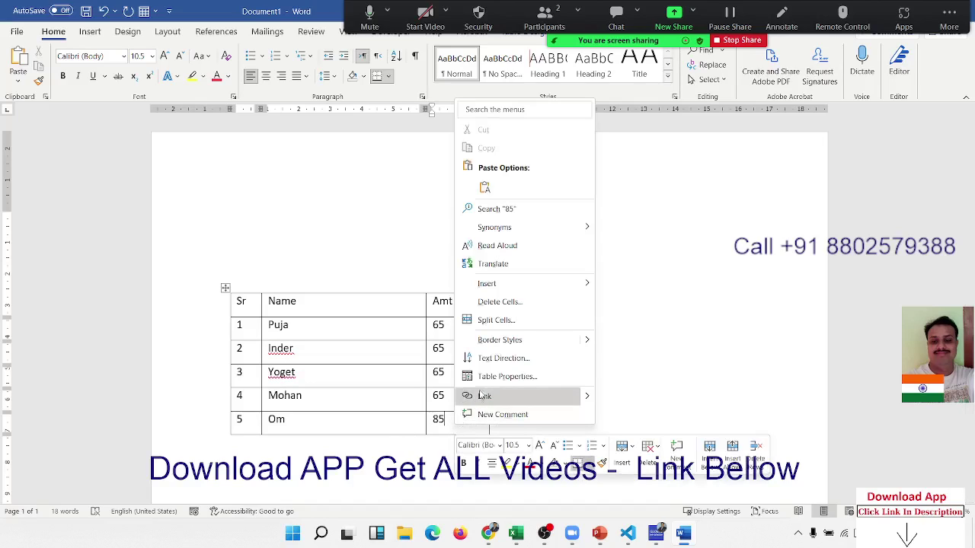
mouse_move(496, 283)
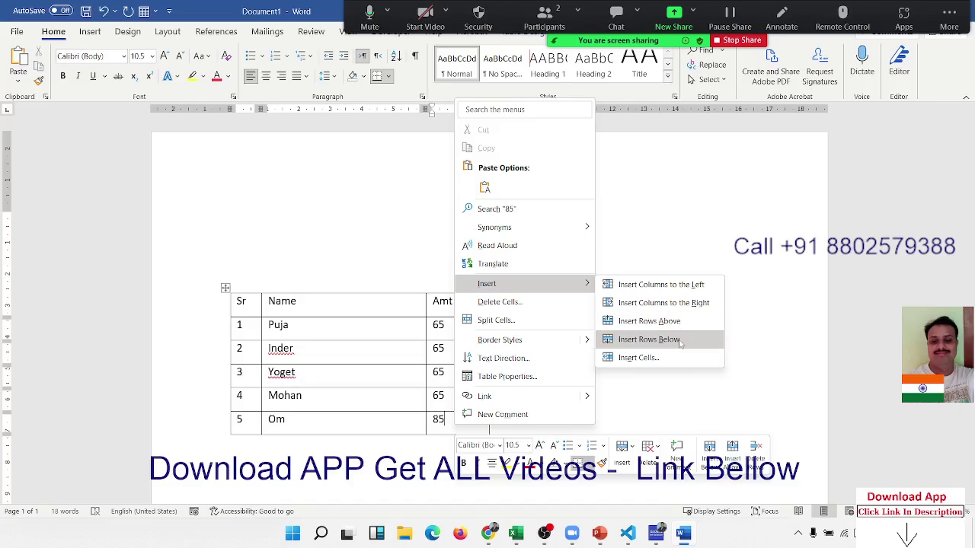
click(675, 339)
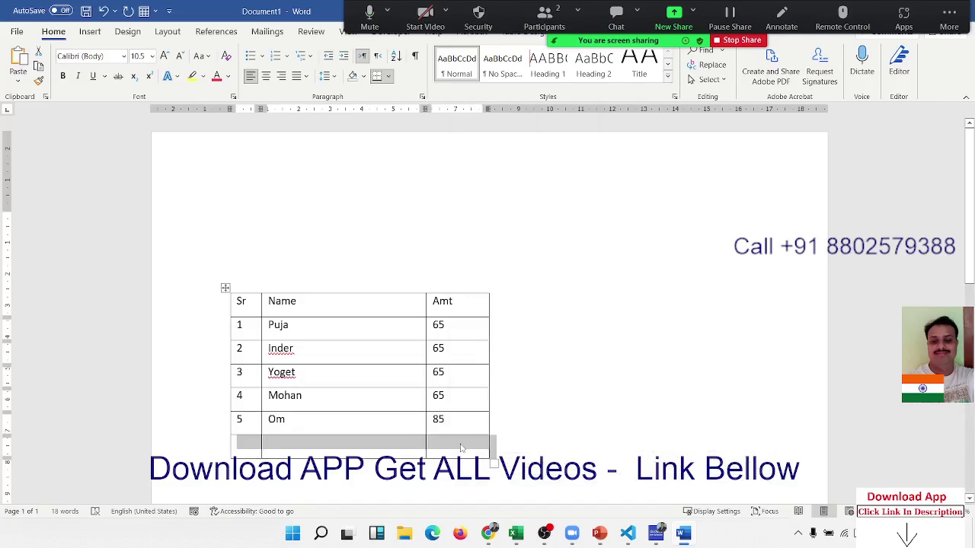
click(463, 448)
Step: Dismiss a second context menu without inserting a column
right_click(454, 334)
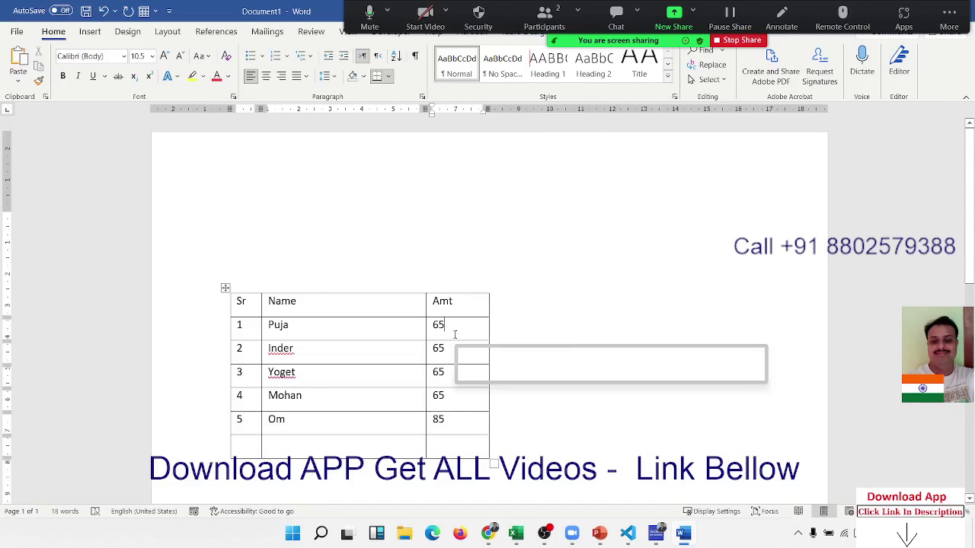
mouse_move(514, 196)
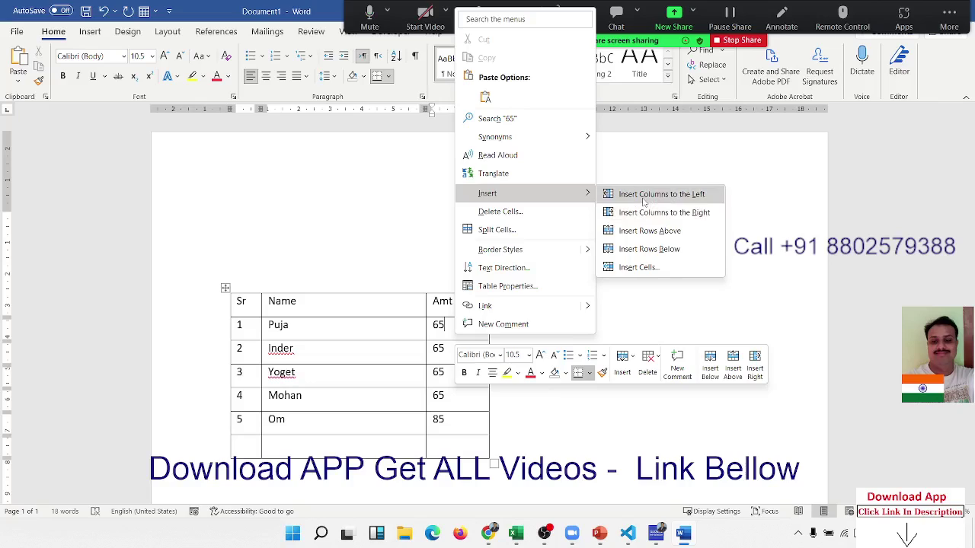
click(312, 395)
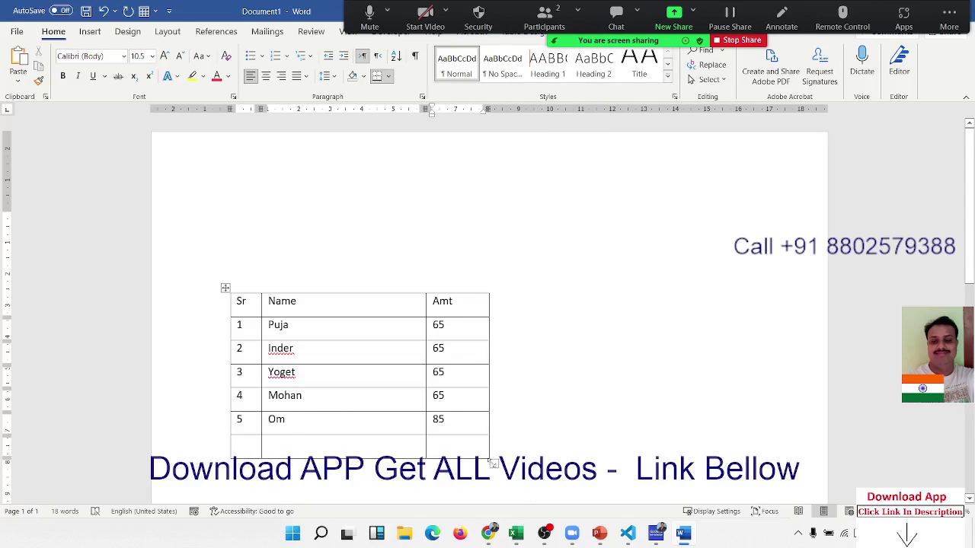
click(493, 462)
Step: Drag the table right by its move handle, then move it back toward the left
click(266, 442)
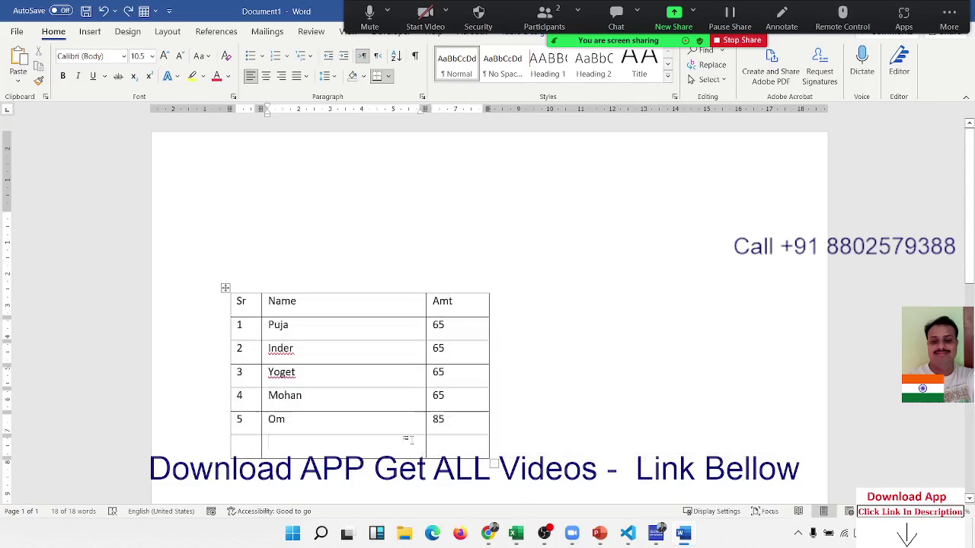
click(225, 287)
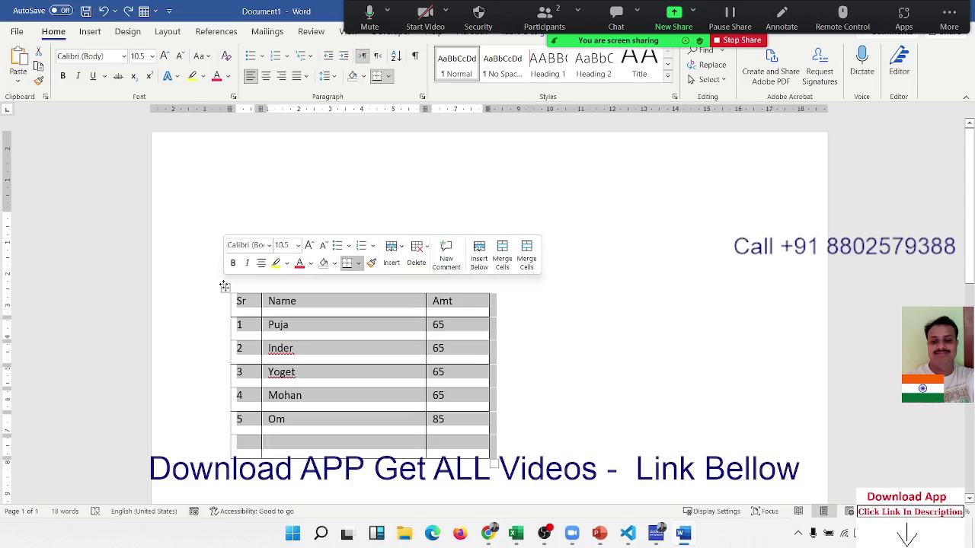
click(289, 325)
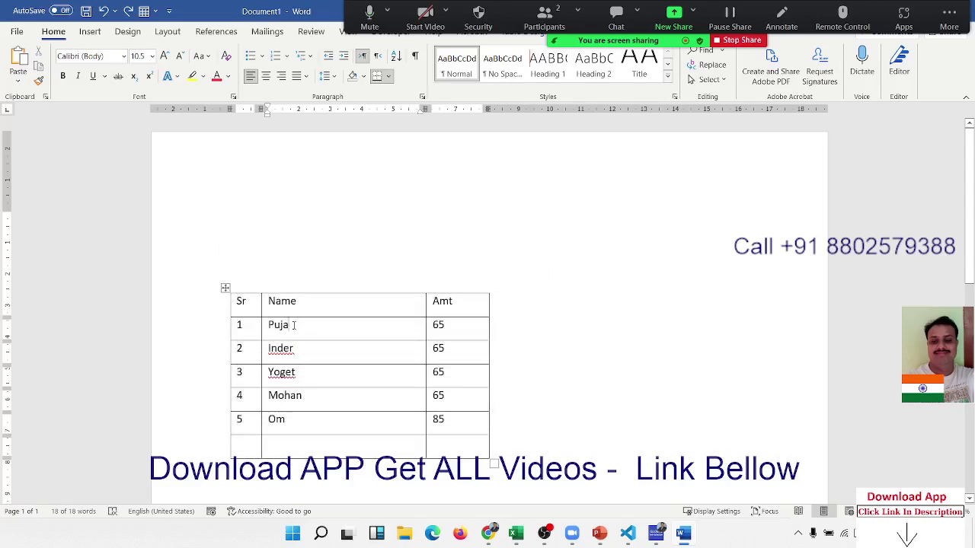
click(227, 289)
drag(227, 288, 481, 283)
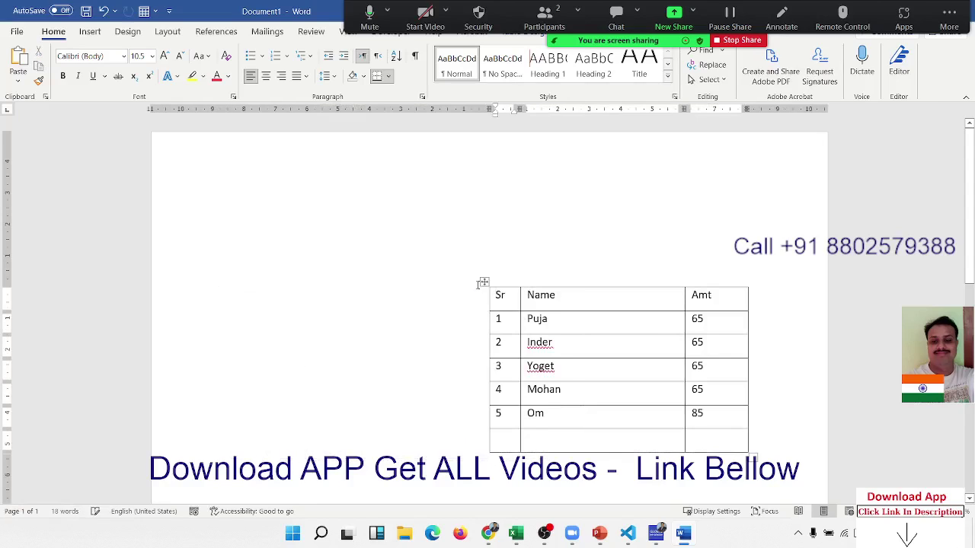
click(483, 283)
click(441, 279)
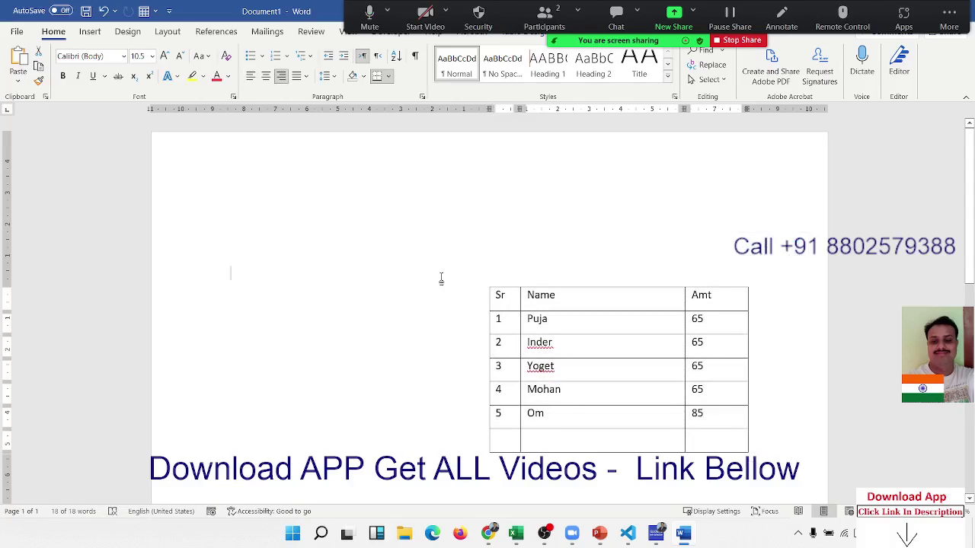
click(487, 291)
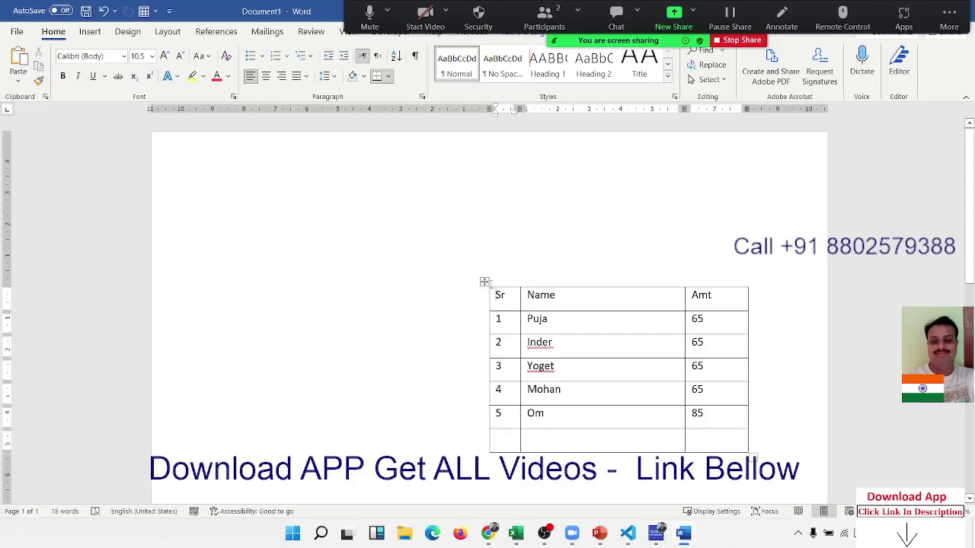
drag(485, 282, 290, 311)
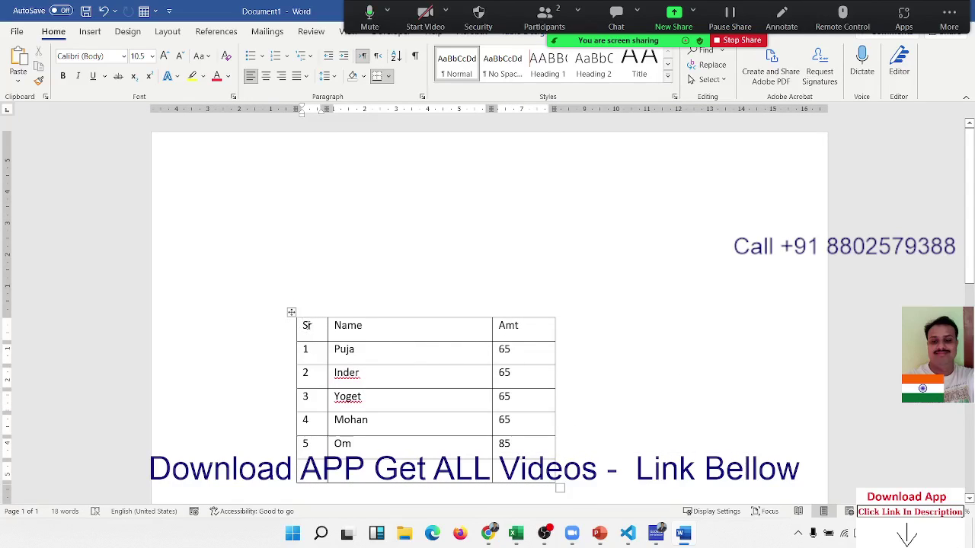
Step: Highlight the Sr, Name and Amt header row text in yellow
drag(302, 326, 526, 357)
click(525, 357)
click(299, 325)
click(304, 325)
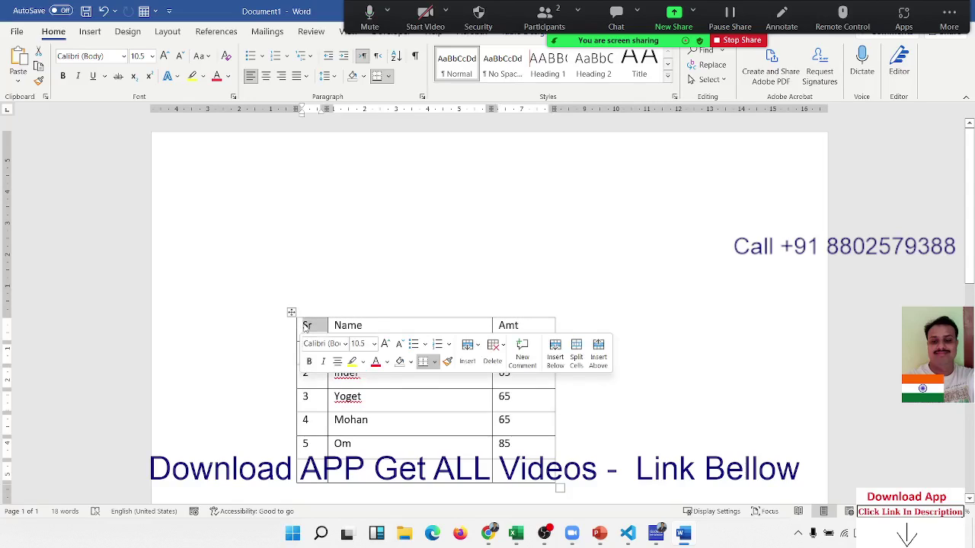
drag(304, 326, 390, 326)
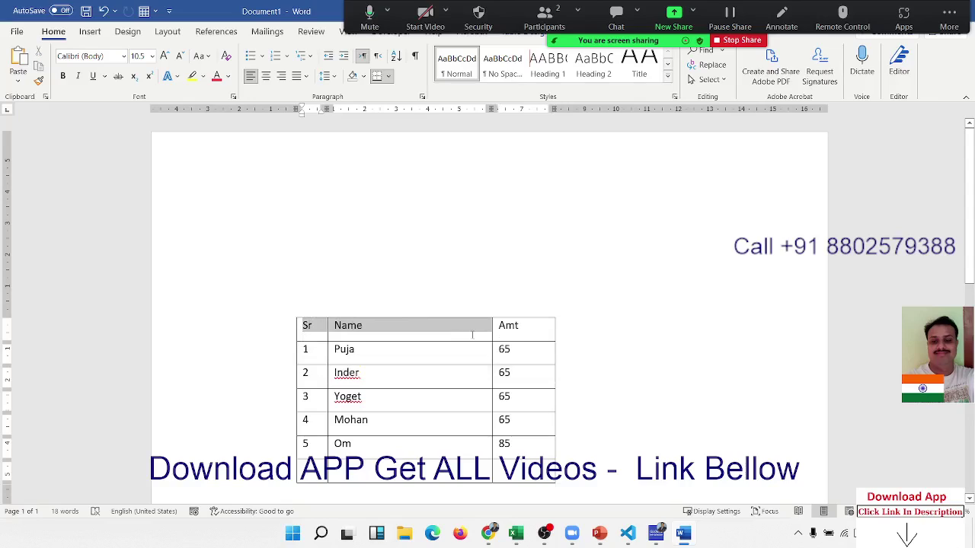
drag(472, 335, 526, 328)
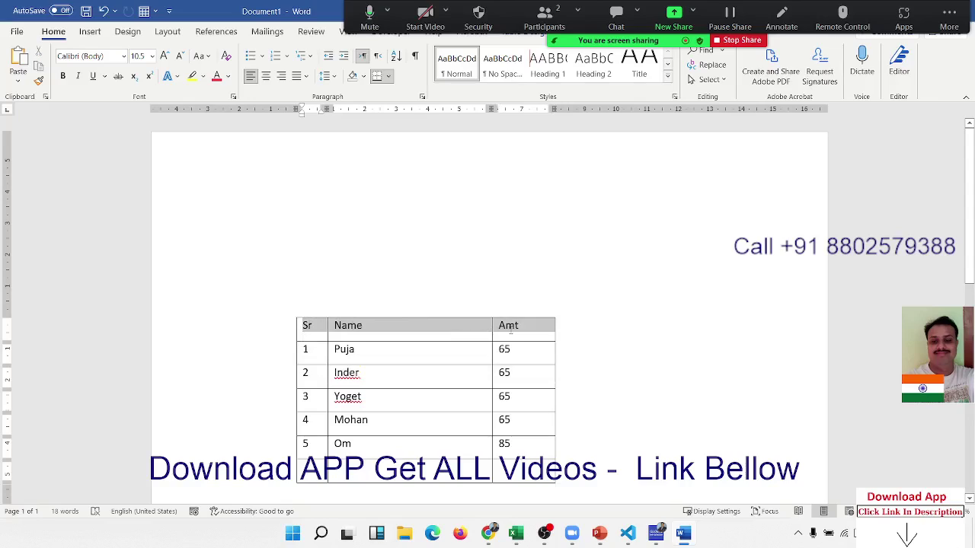
click(193, 78)
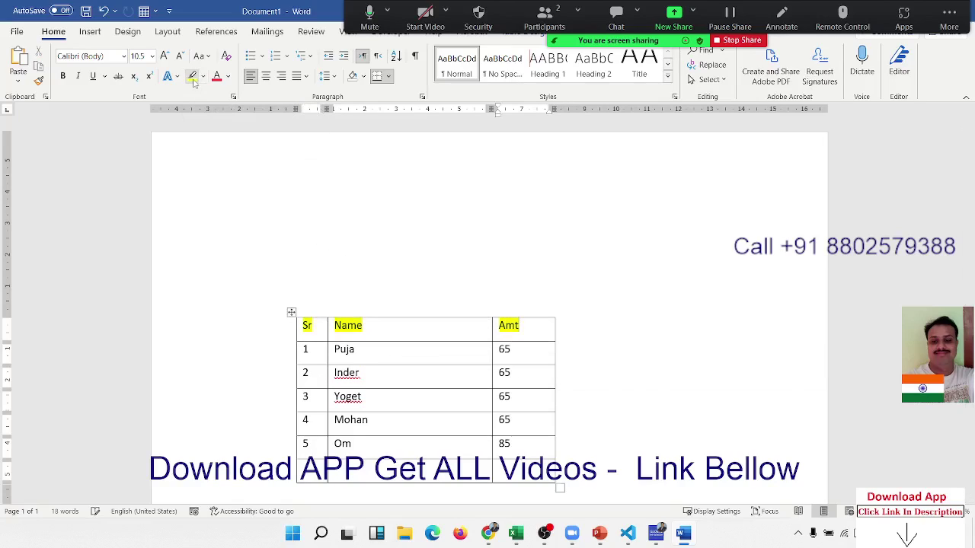
Step: Undo the yellow highlight and shade the header row White, Background 1, Darker 25%
key(ctrl+z)
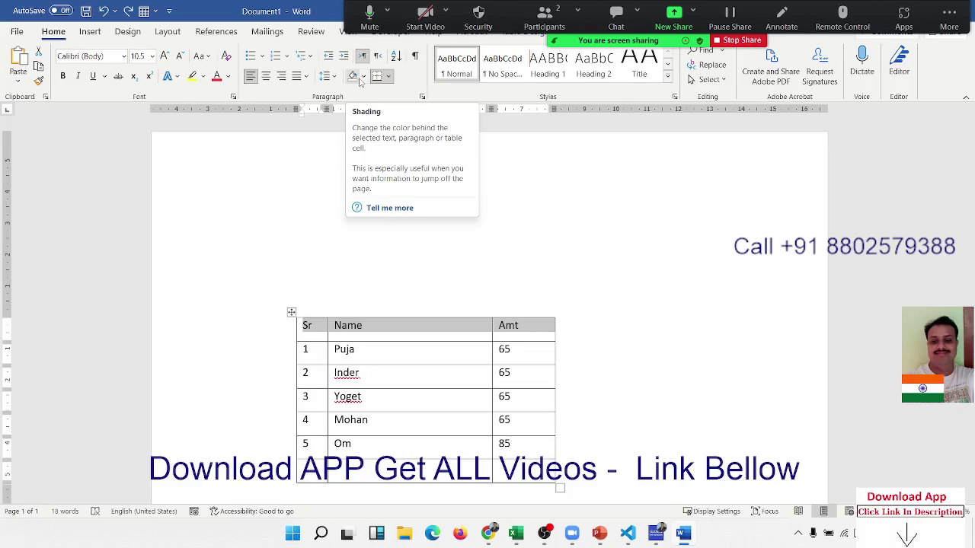
click(365, 79)
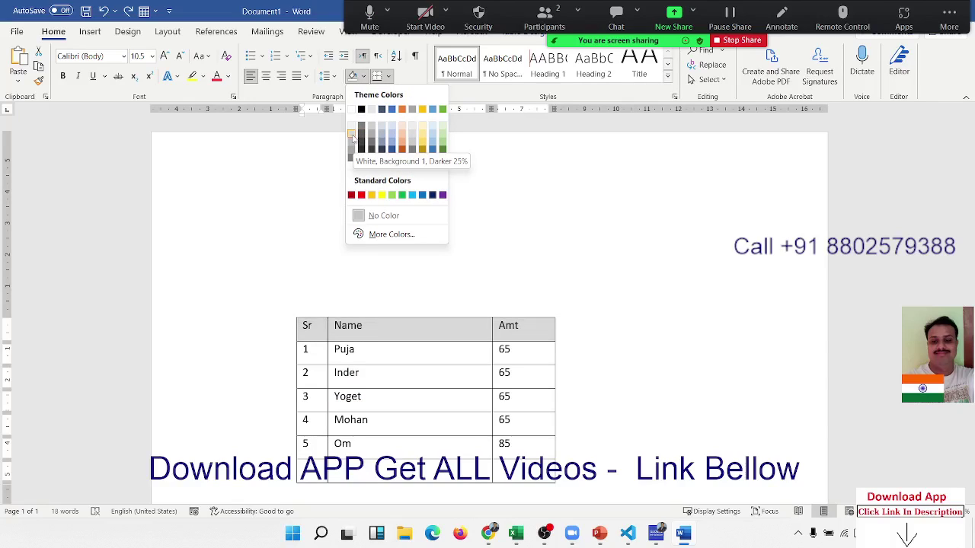
click(352, 139)
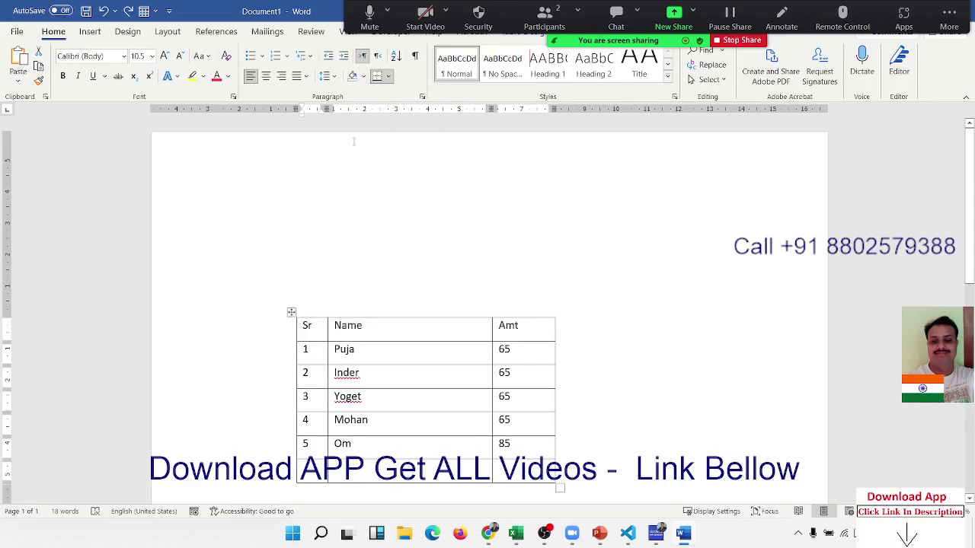
click(432, 449)
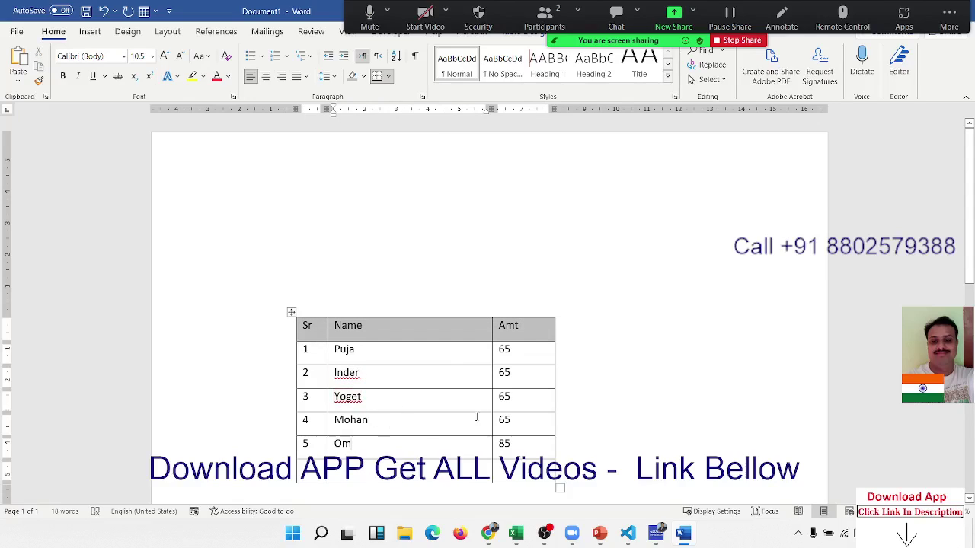
key(ctrl+Home)
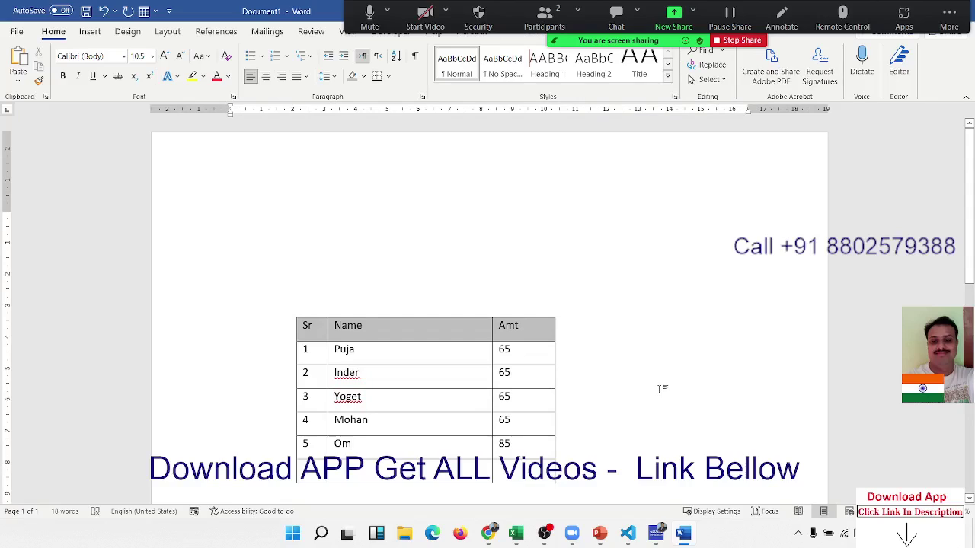
click(457, 423)
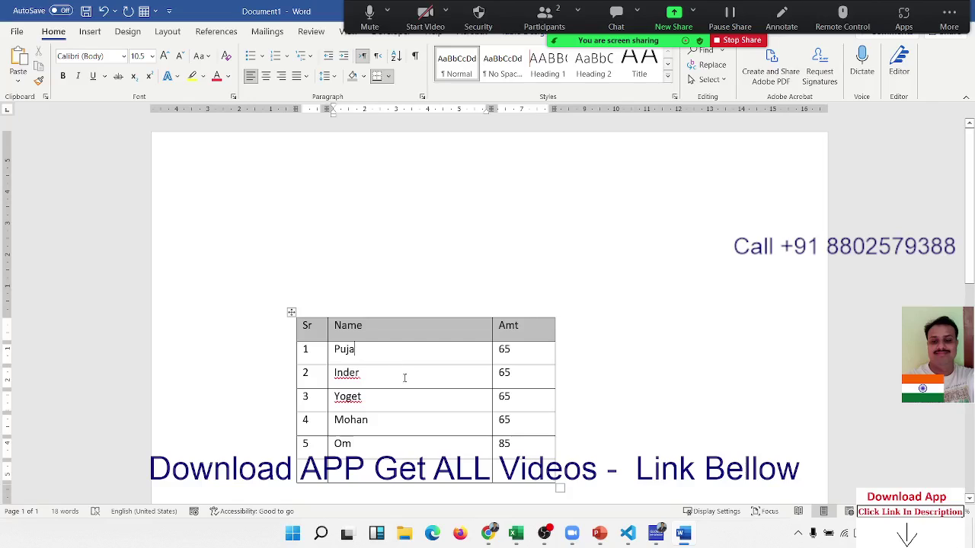
Step: Scroll below the attendance table and open the Insert > Table dropdown
scroll(405, 378, down, 5)
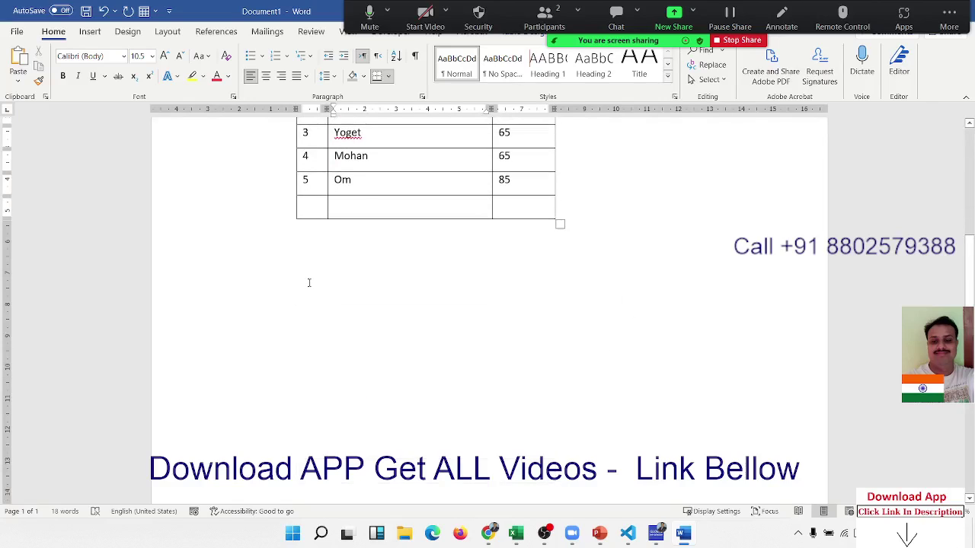
scroll(310, 283, up, 2)
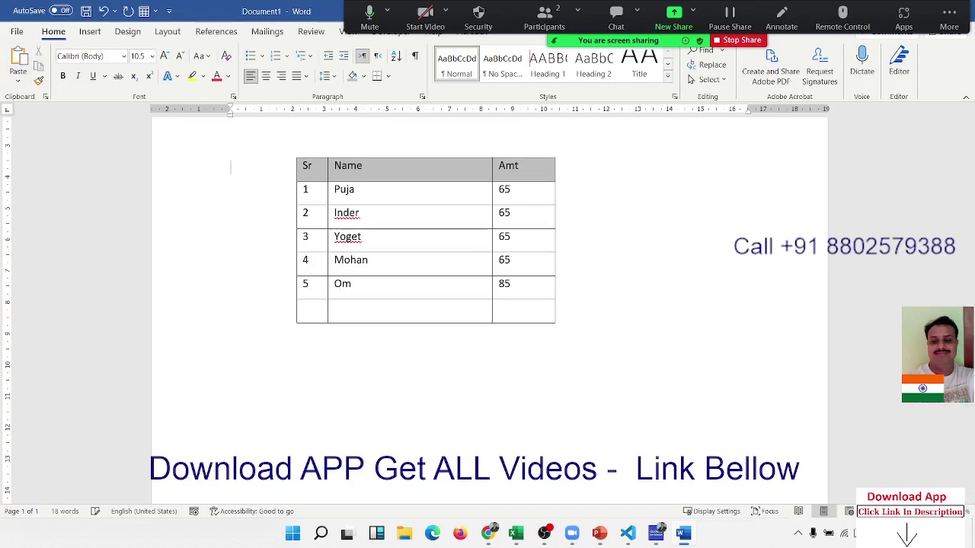
scroll(575, 347, down, 4)
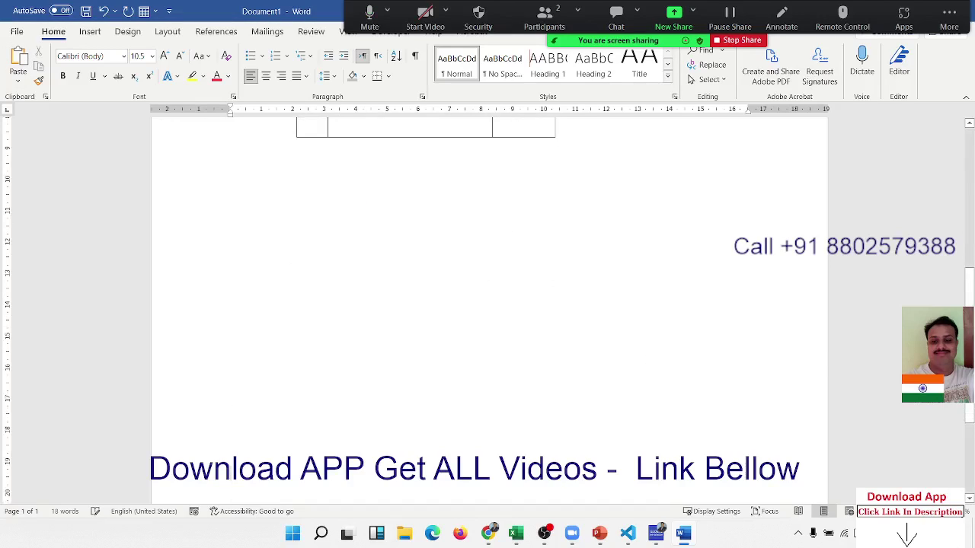
scroll(575, 347, up, 2)
scroll(576, 347, up, 3)
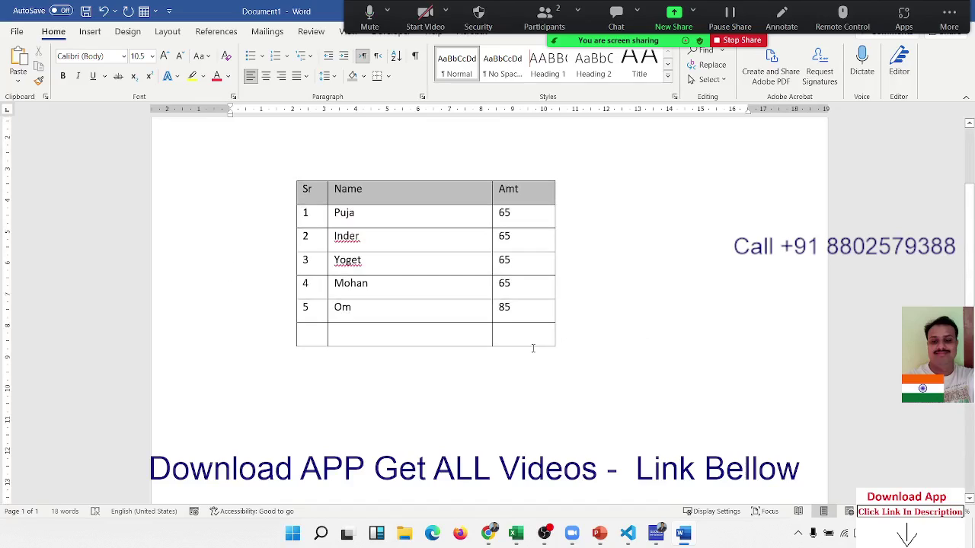
scroll(533, 348, down, 3)
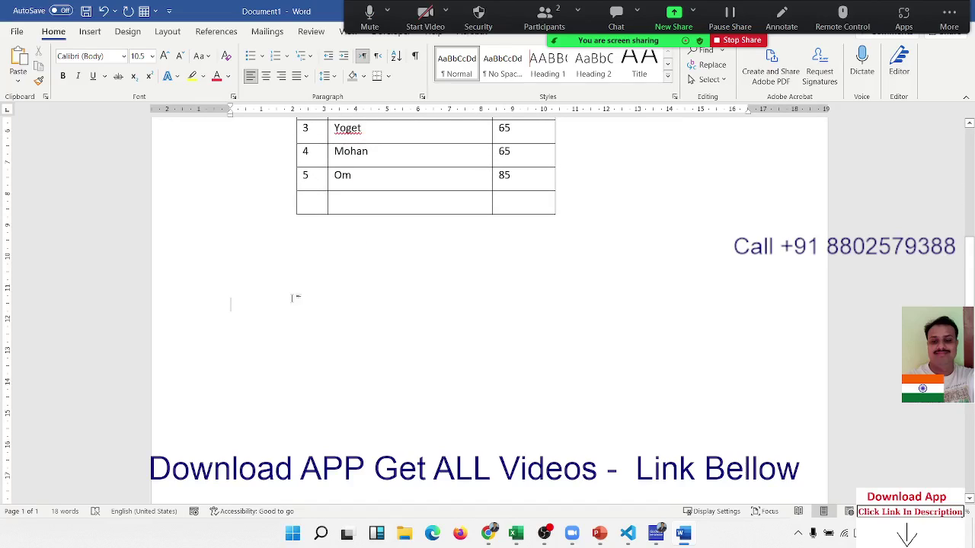
click(89, 31)
click(89, 83)
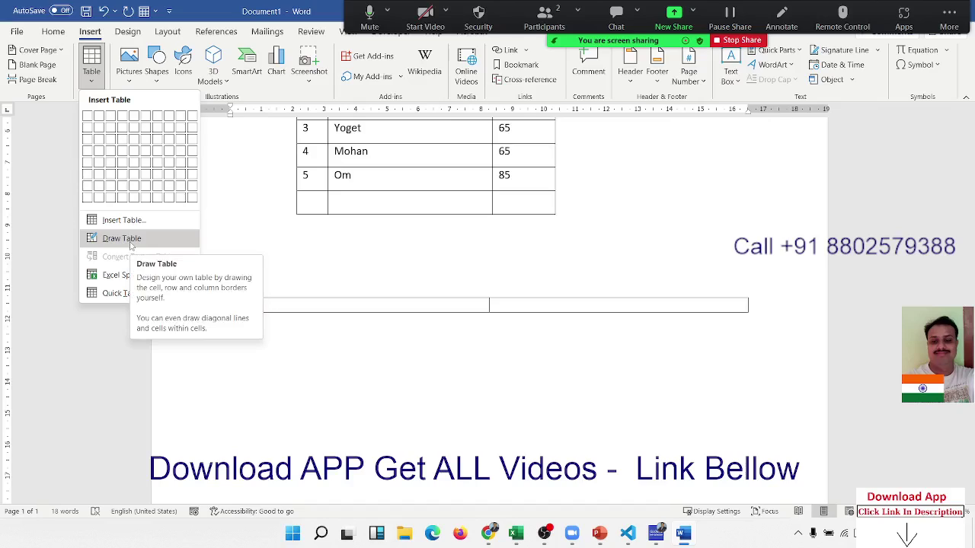
Step: Choose Draw Table and draw a large table outline below the first table
click(257, 245)
click(91, 67)
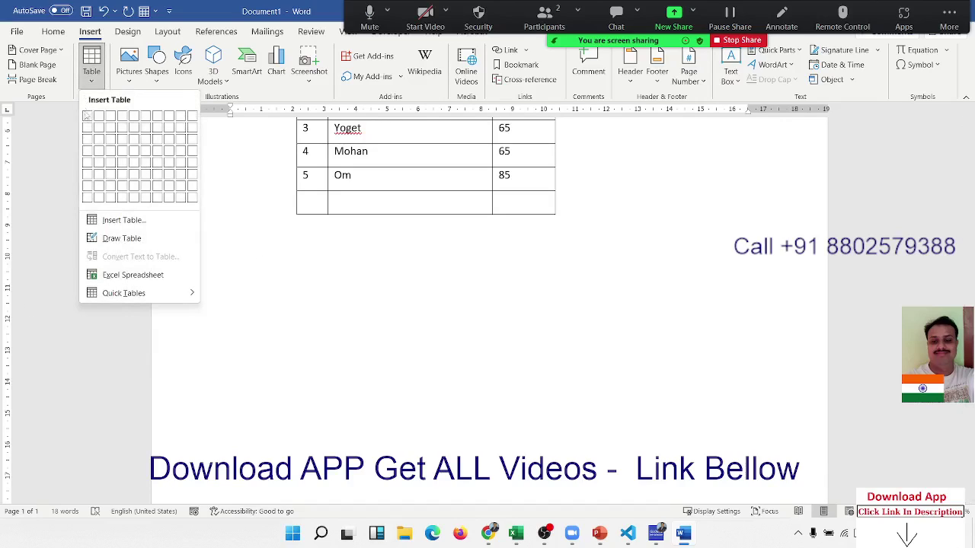
click(120, 238)
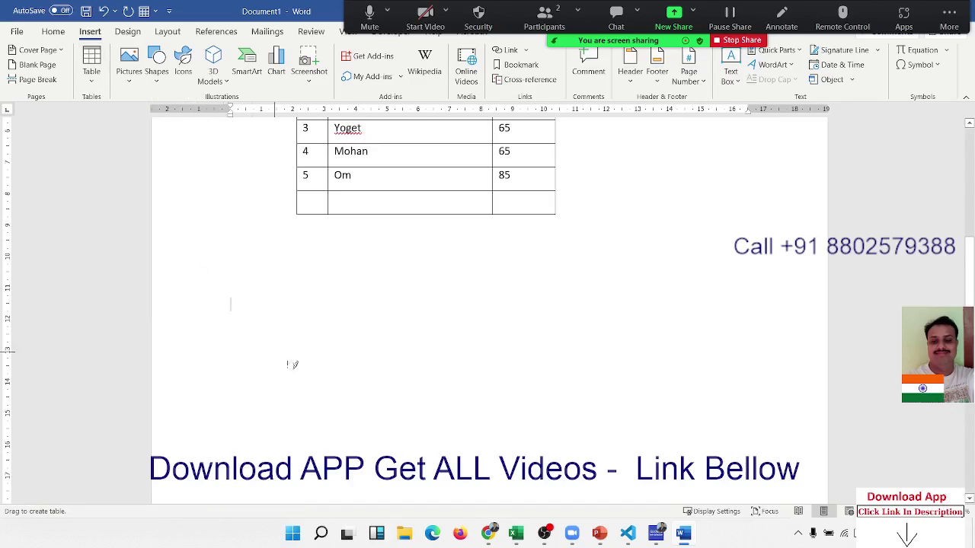
mouse_move(224, 288)
mouse_down()
mouse_move(674, 457)
mouse_move(789, 484)
mouse_up()
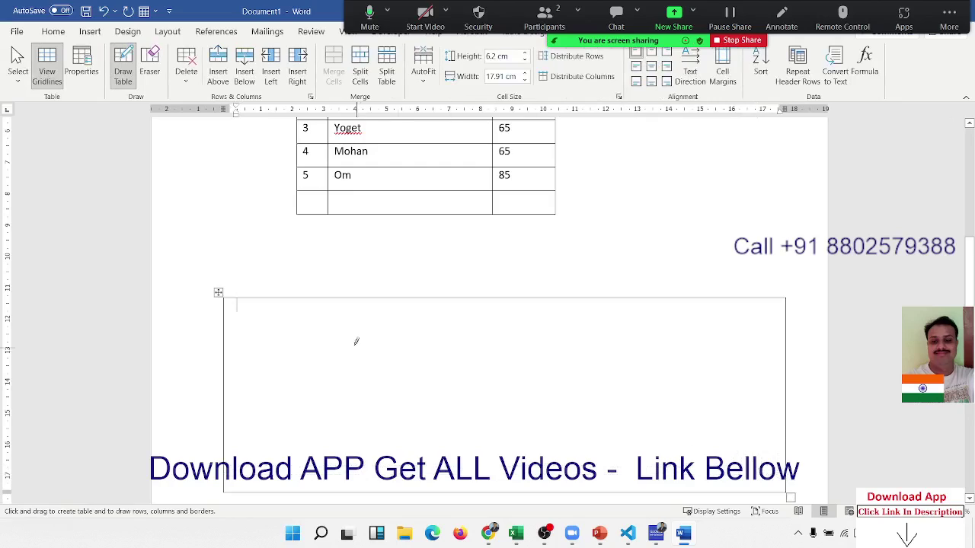
Step: Draw three vertical column dividers and a horizontal row line inside the drawn table
drag(267, 295, 268, 489)
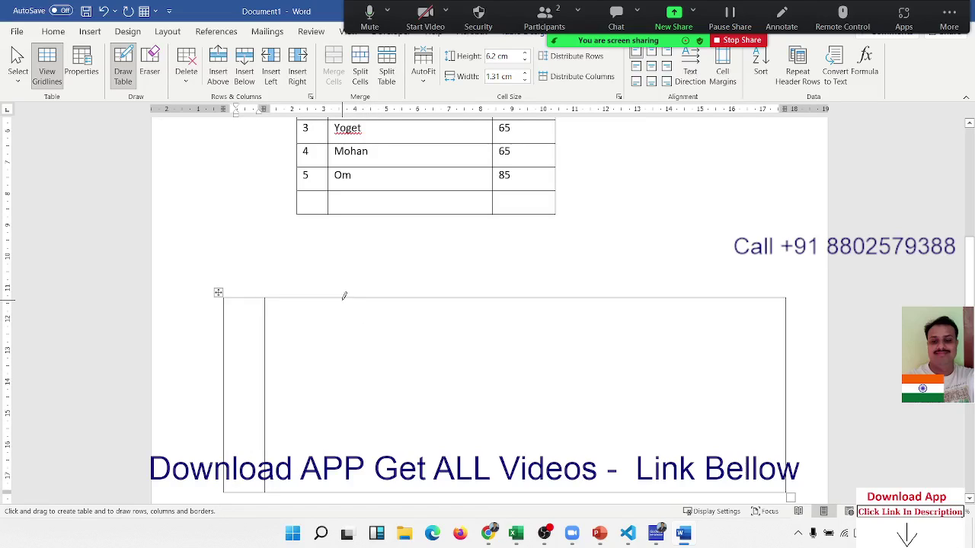
drag(342, 303, 341, 457)
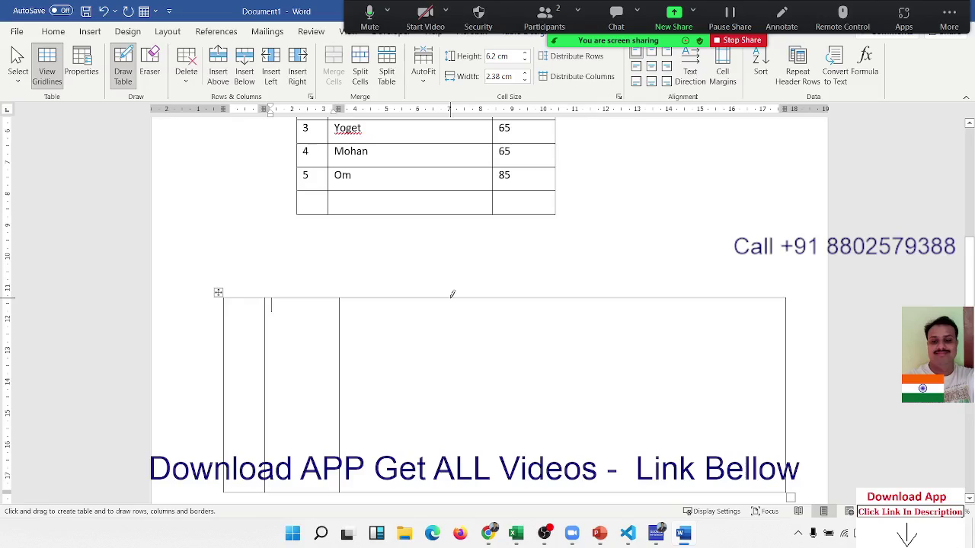
drag(452, 299, 453, 442)
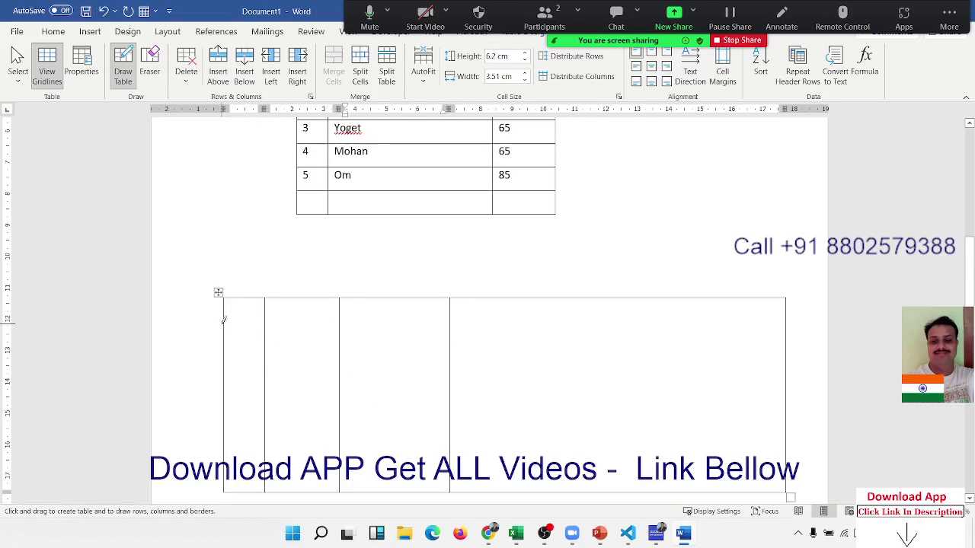
mouse_move(223, 323)
mouse_down()
mouse_move(315, 326)
mouse_move(227, 333)
mouse_move(541, 322)
mouse_up()
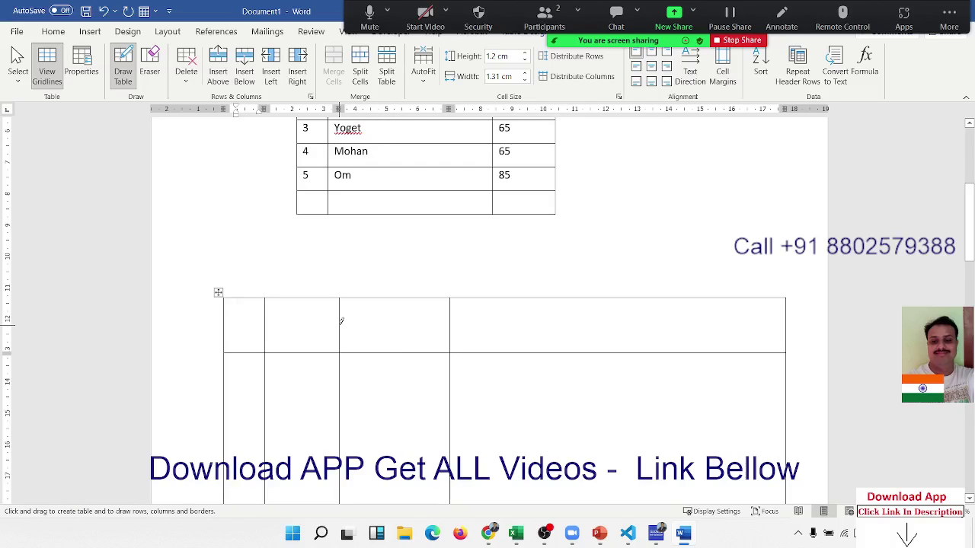
Step: Draw a second horizontal row line across the table, undoing a stray split, and stop drawing
drag(342, 322, 445, 323)
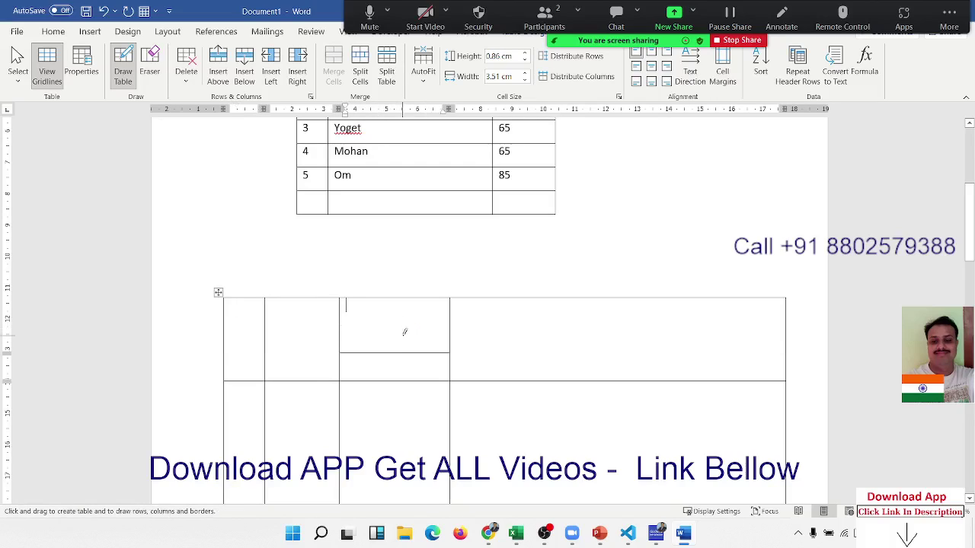
key(ctrl+z)
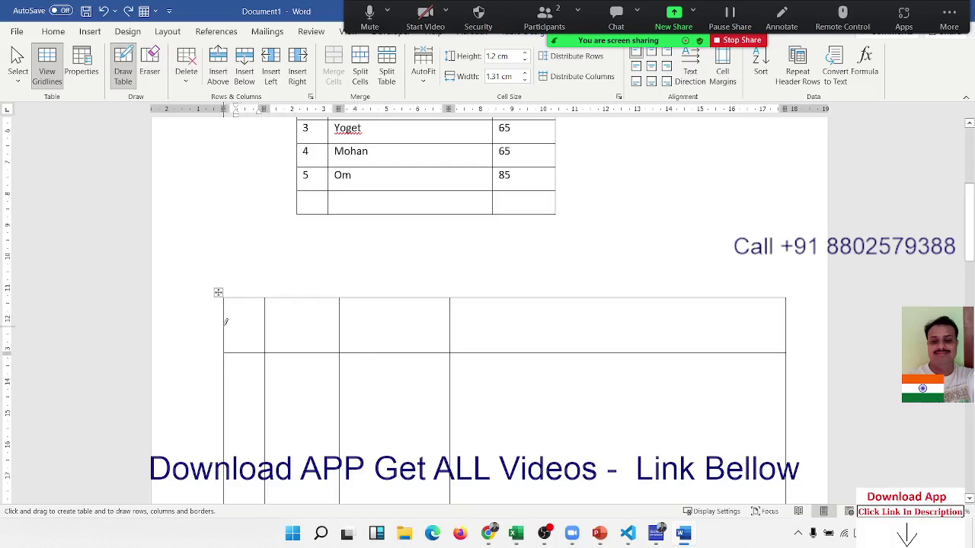
drag(227, 326, 634, 326)
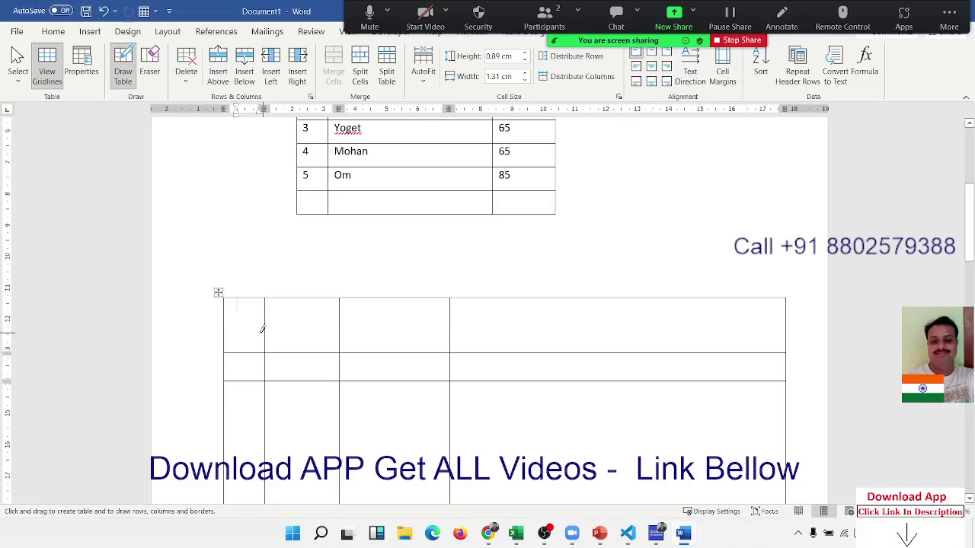
key(Escape)
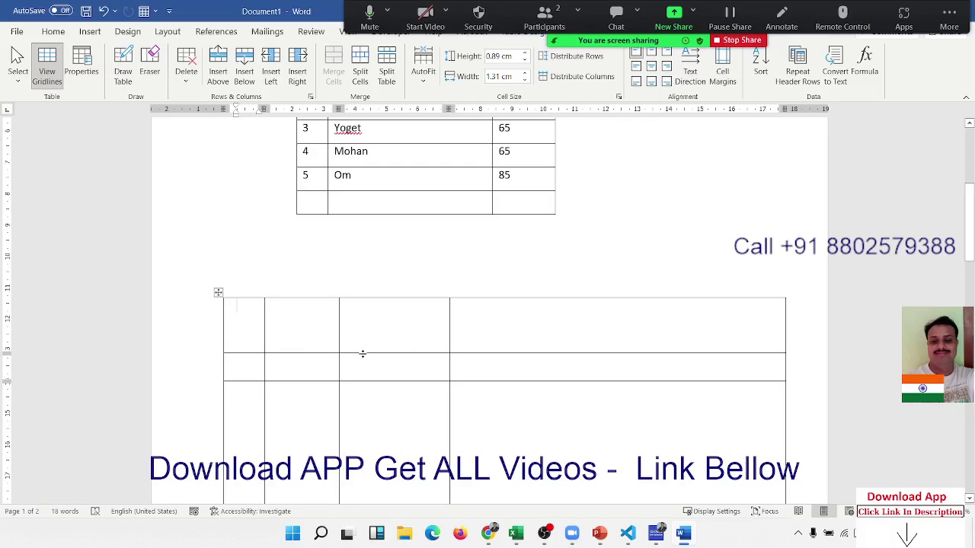
Step: Drag the first row's border to resize it, undo, and select the drawn table
drag(361, 353, 374, 337)
mouse_move(355, 353)
mouse_down()
mouse_move(357, 322)
mouse_move(336, 348)
mouse_up()
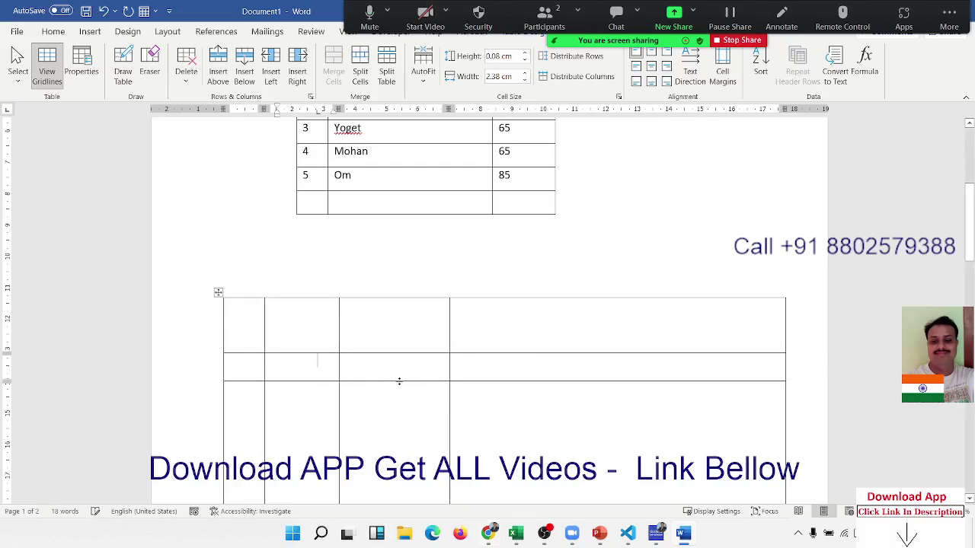
scroll(490, 380, down, 2)
scroll(490, 381, down, 5)
scroll(457, 370, up, 3)
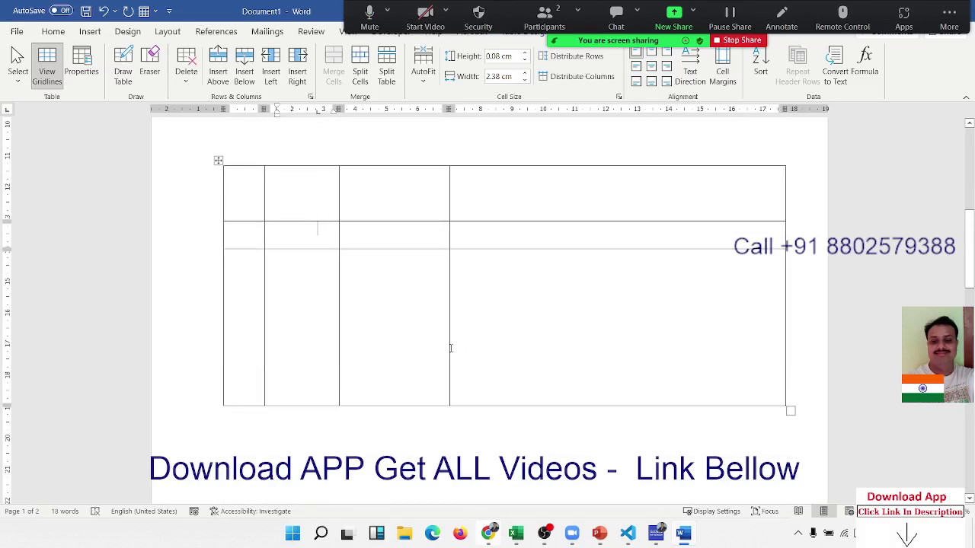
key(ctrl+z)
click(218, 161)
key(Left)
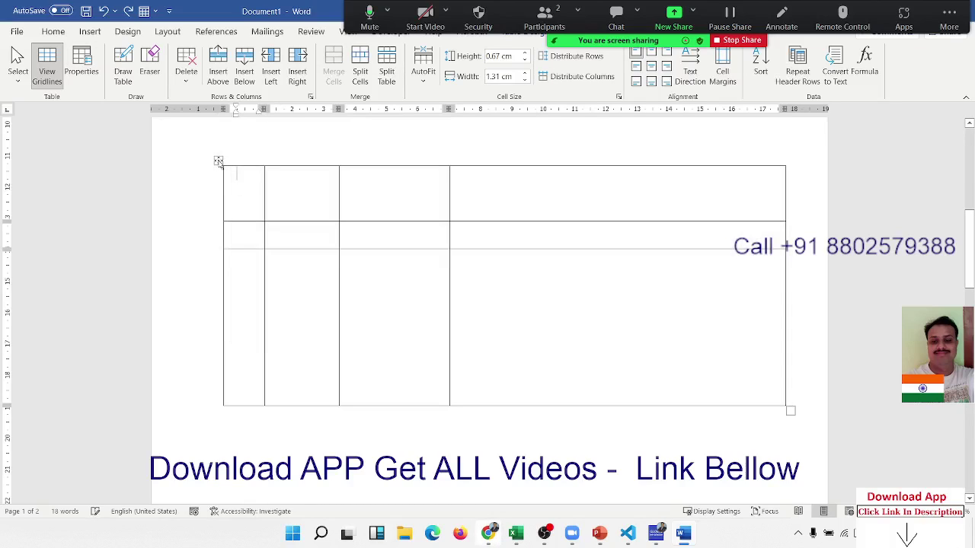
Step: Delete the hand-drawn table and bring up the Insert Table grid with a 9x8 preview
click(219, 160)
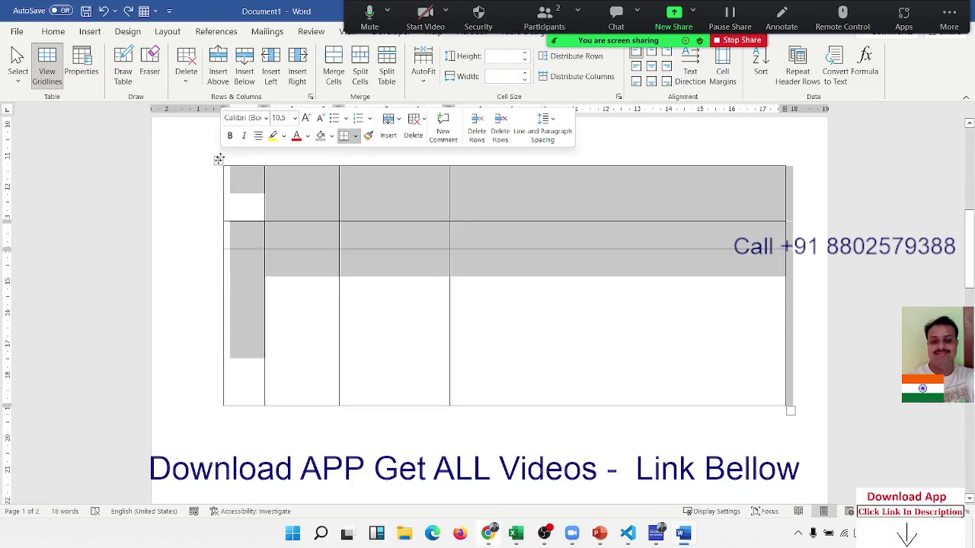
key(BackSpace)
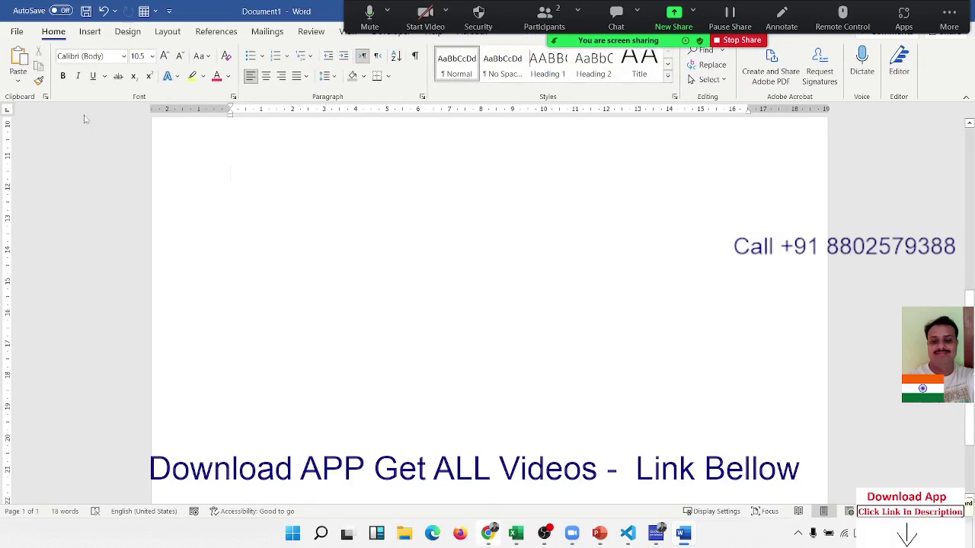
click(90, 32)
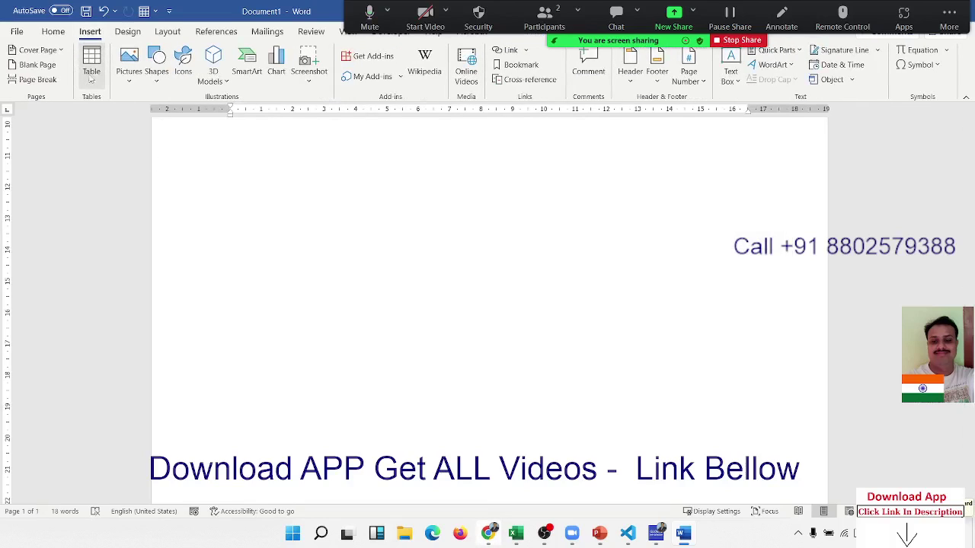
click(91, 72)
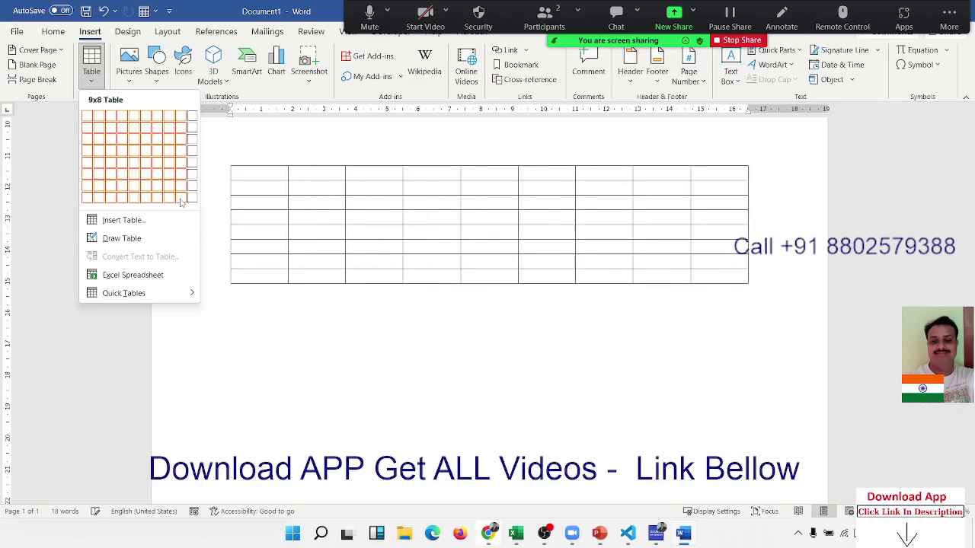
Step: Insert the 9x8 table, type Sr in the first header cell, and leave the second cell empty
key(Escape)
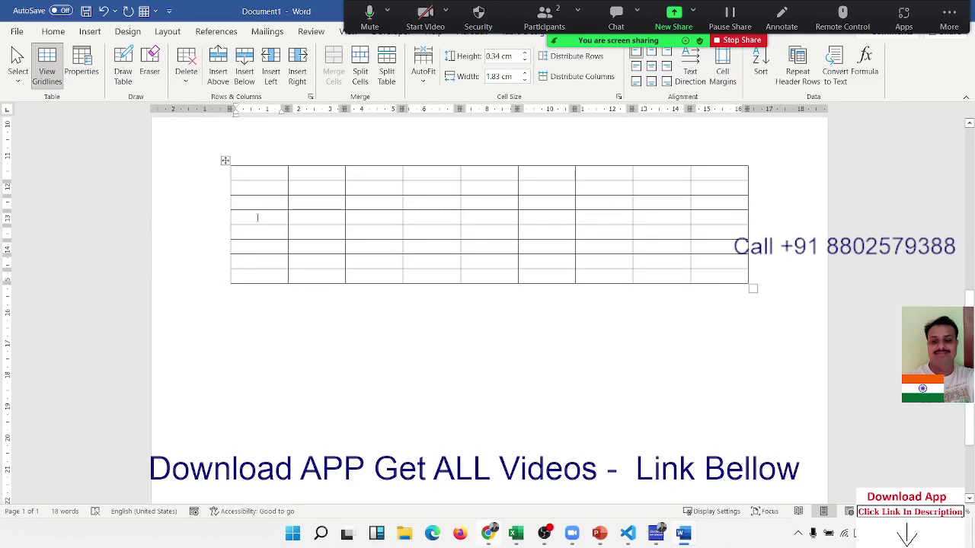
text(Sr)
key(Tab)
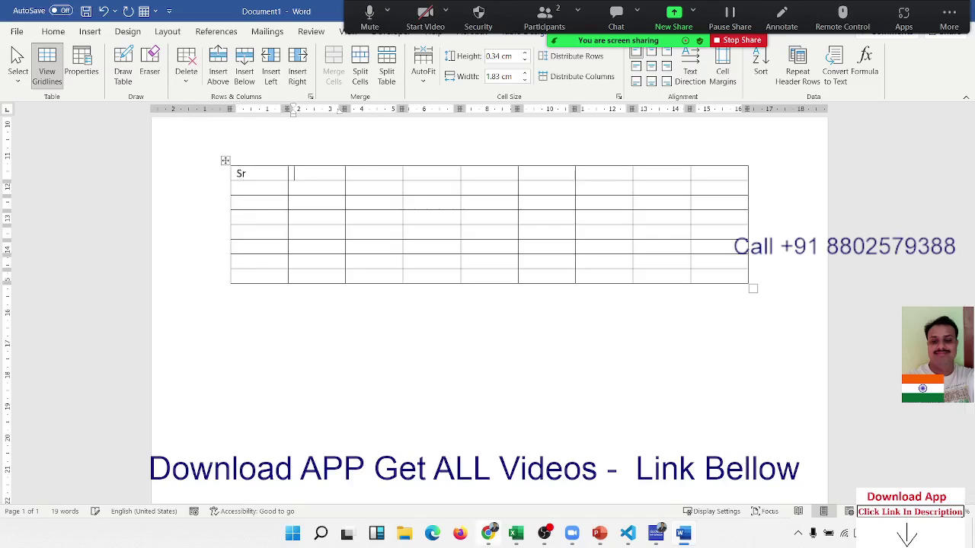
text(Dat)
text(e)
key(ctrl+z)
Step: Try merging the second and third header cells, then undo that merge
drag(320, 173, 371, 175)
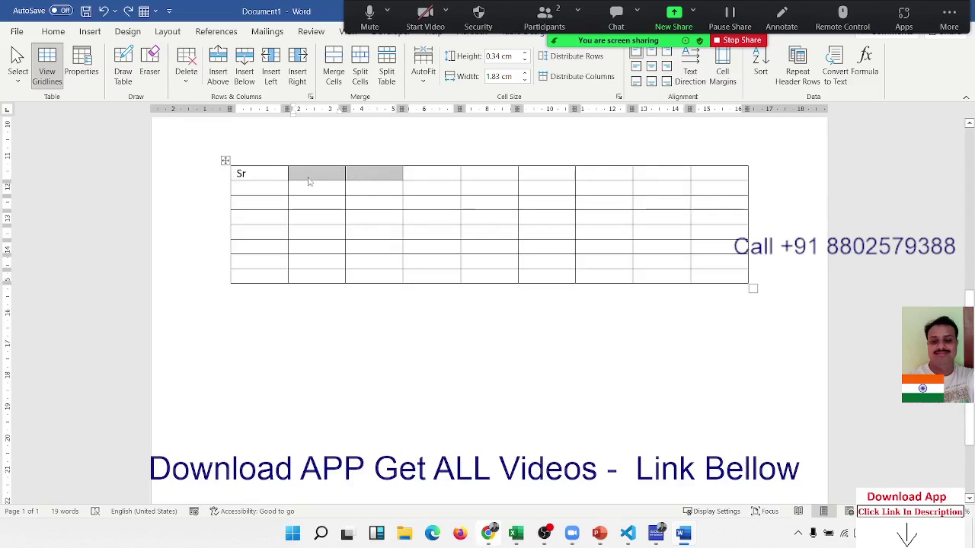
click(47, 34)
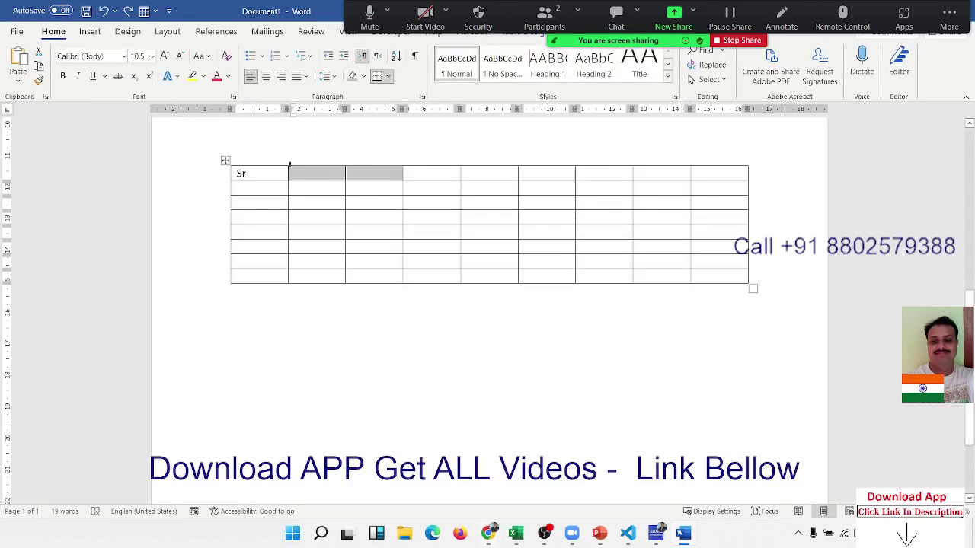
right_click(324, 178)
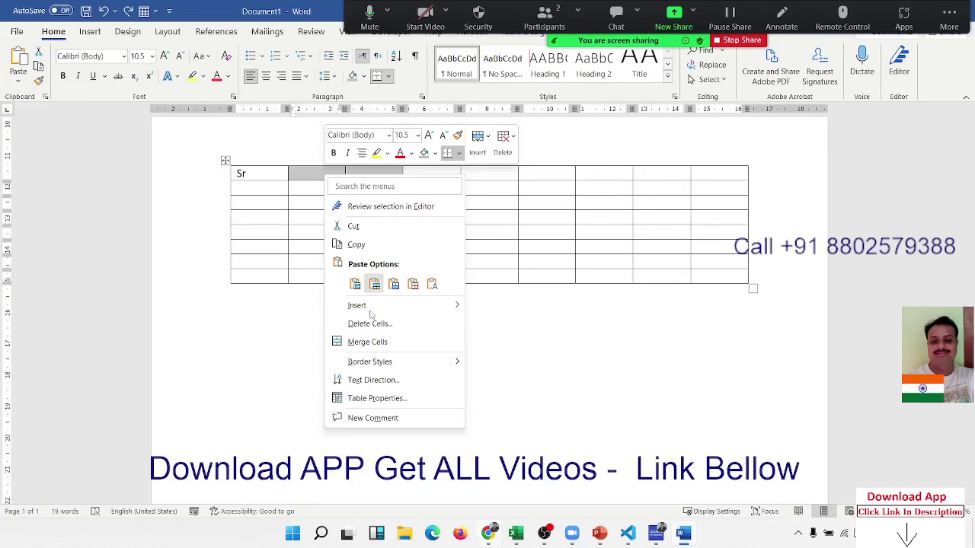
mouse_move(362, 305)
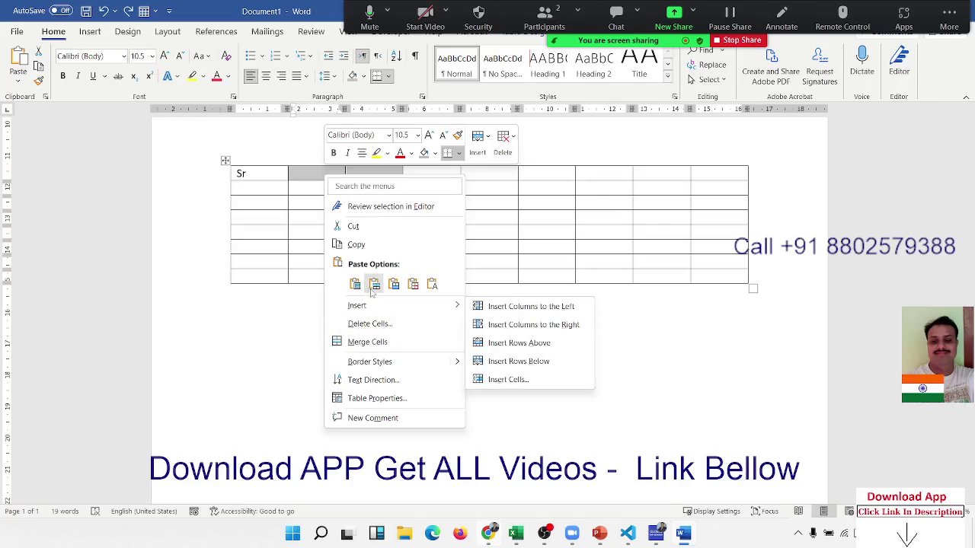
click(363, 342)
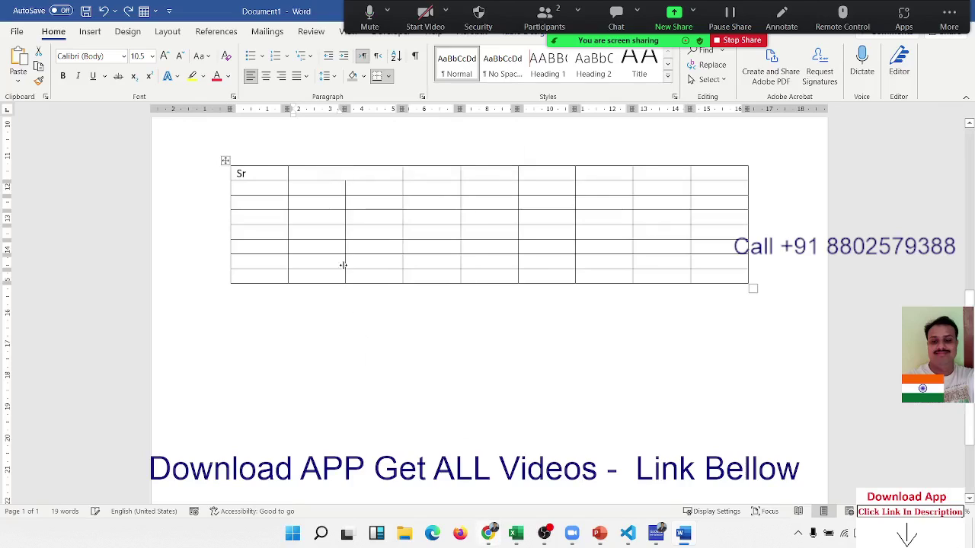
click(335, 176)
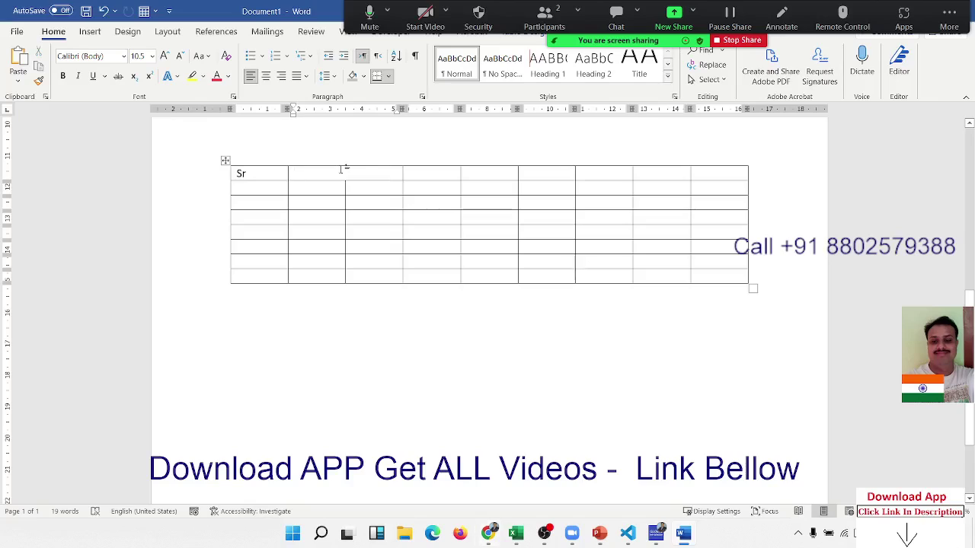
key(ctrl+z)
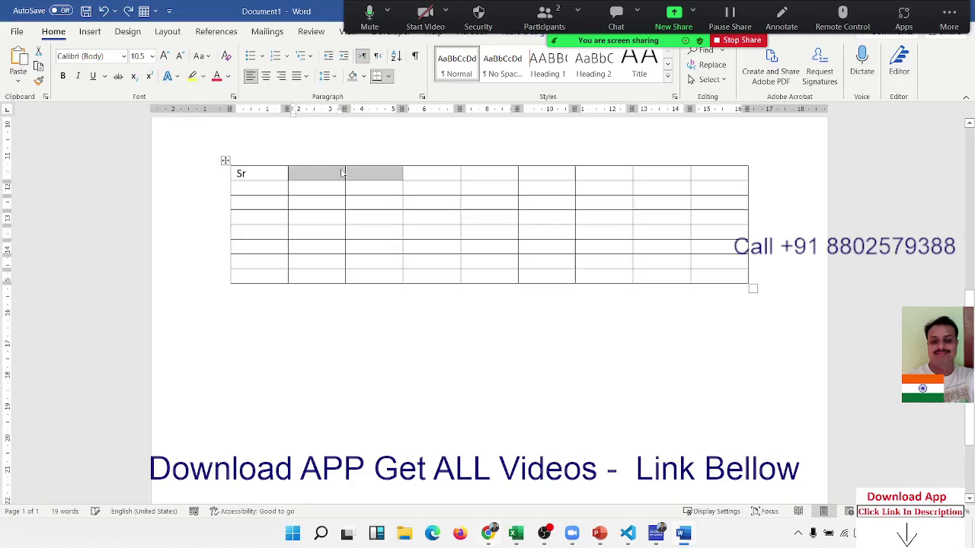
Step: Type Name in the second header cell, merge the third and fourth cells, and enter 1-Sep-2022
click(343, 174)
text(Name)
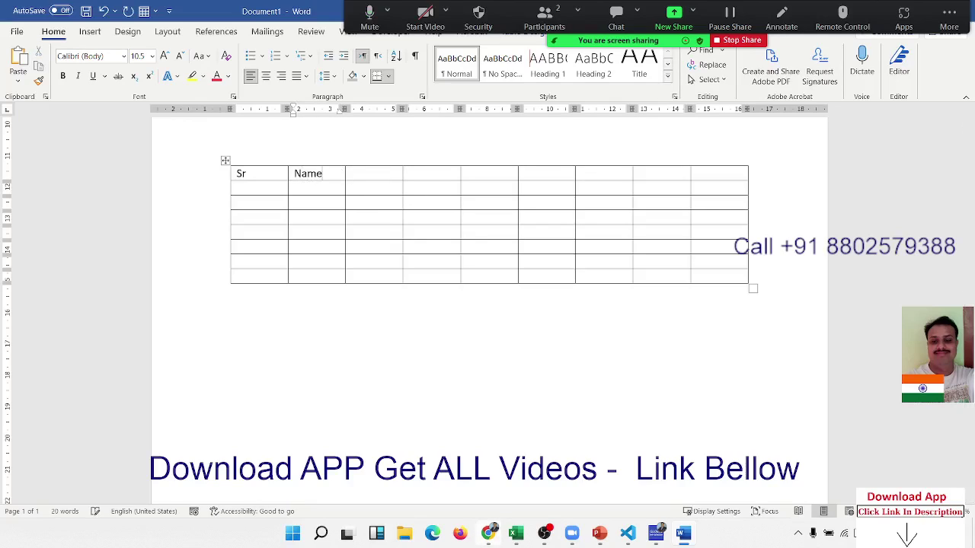
key(Tab)
key(shift+Right)
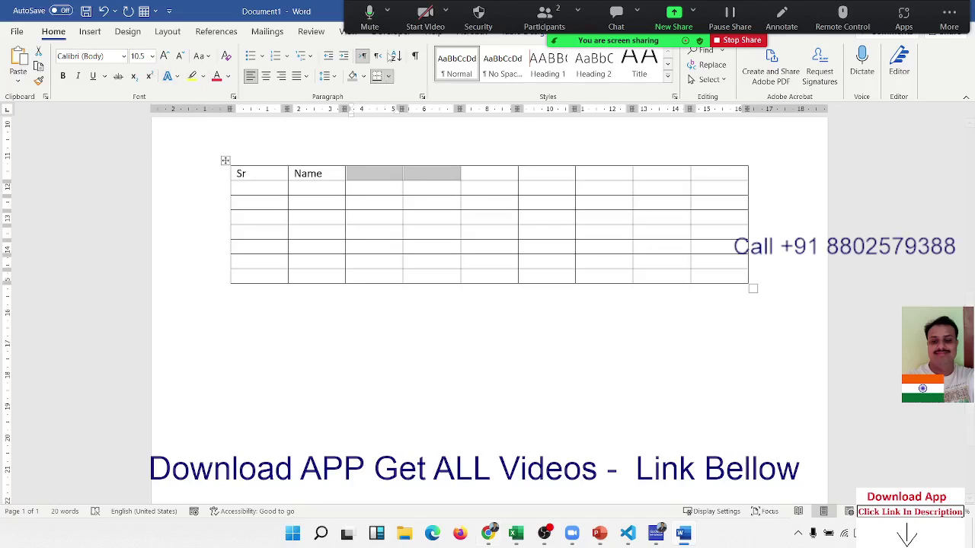
right_click(371, 180)
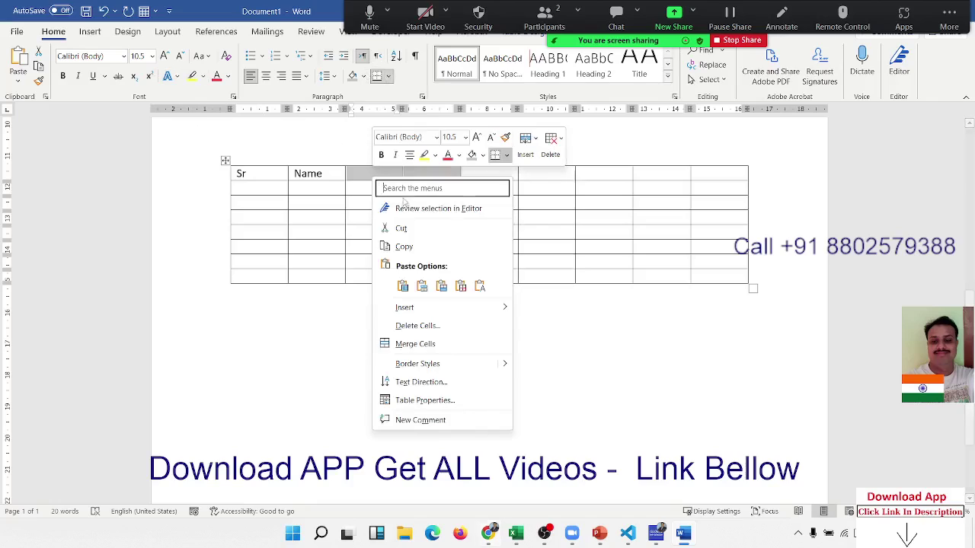
click(411, 343)
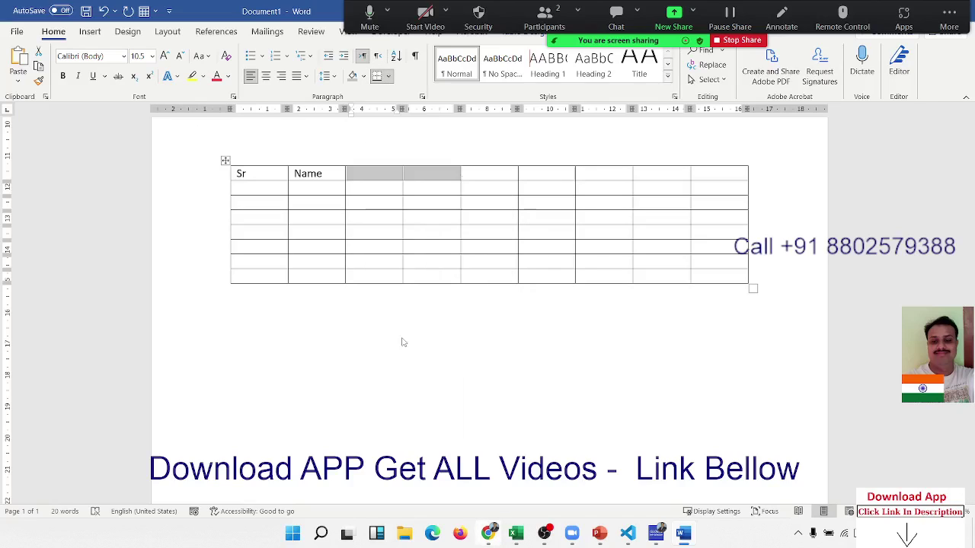
click(387, 230)
click(394, 174)
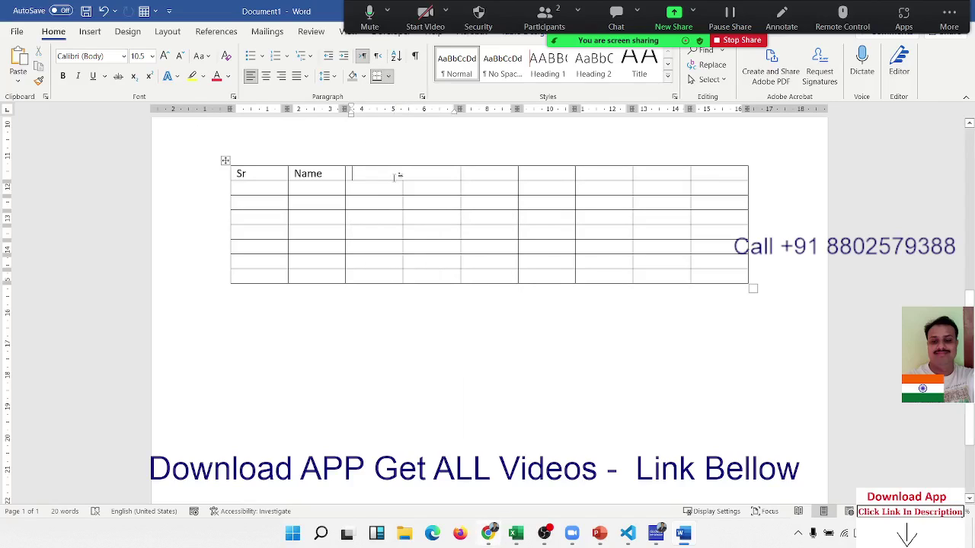
text(1)
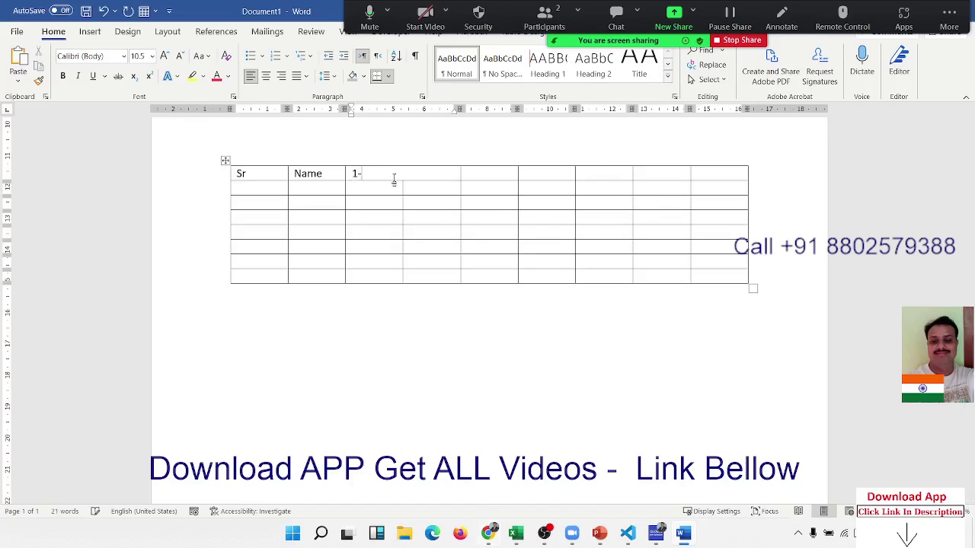
text(-Sep-2)
text(022)
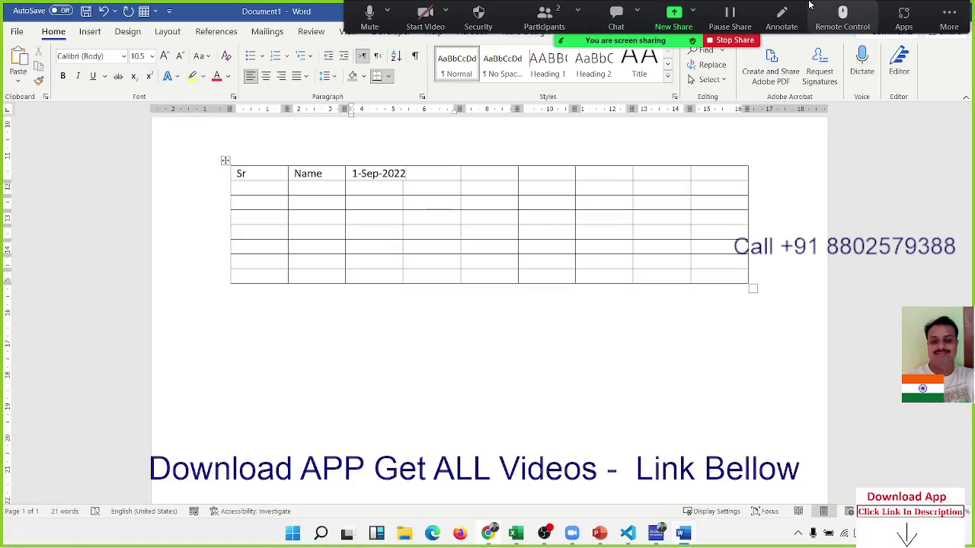
Step: Merge the next two pairs of top-row cells after 1-Sep-2022 into single header cells
click(460, 272)
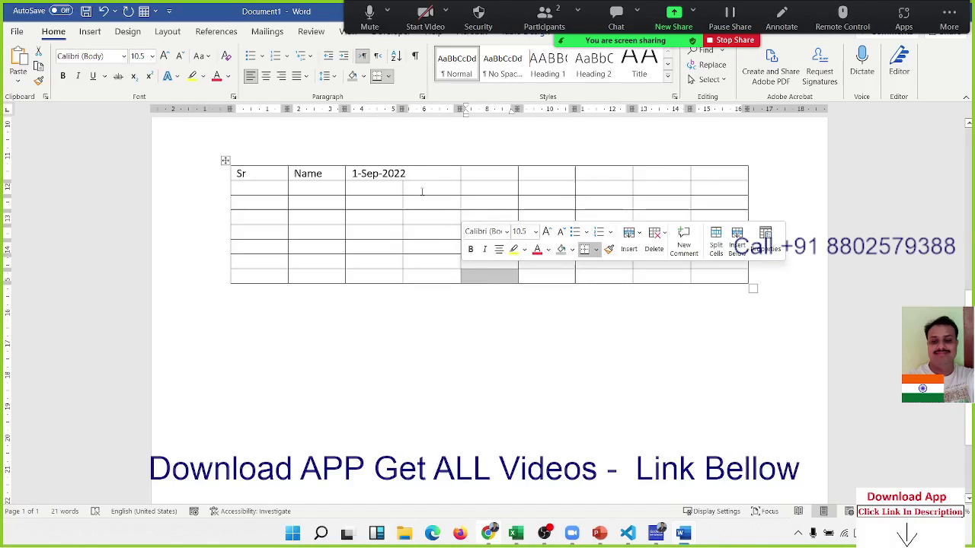
click(450, 185)
drag(486, 175, 537, 176)
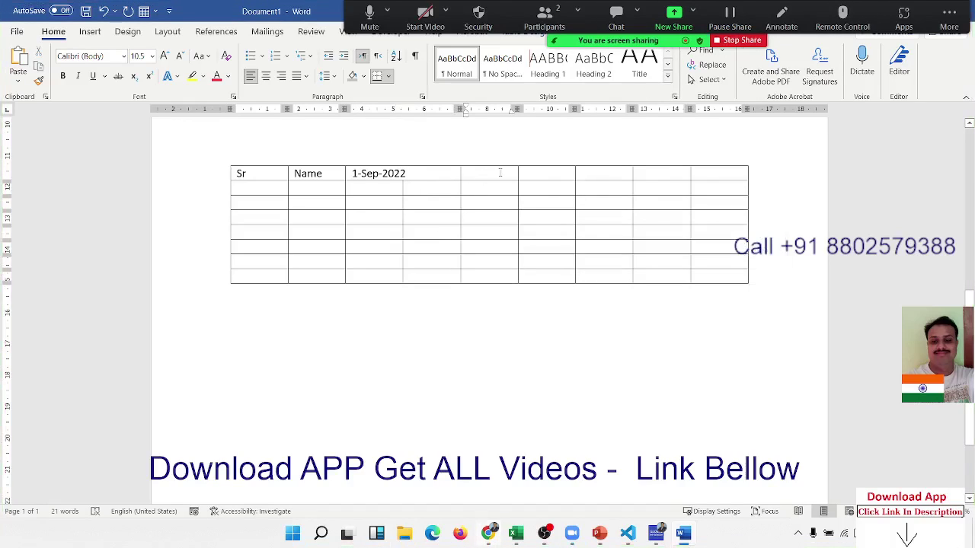
right_click(537, 176)
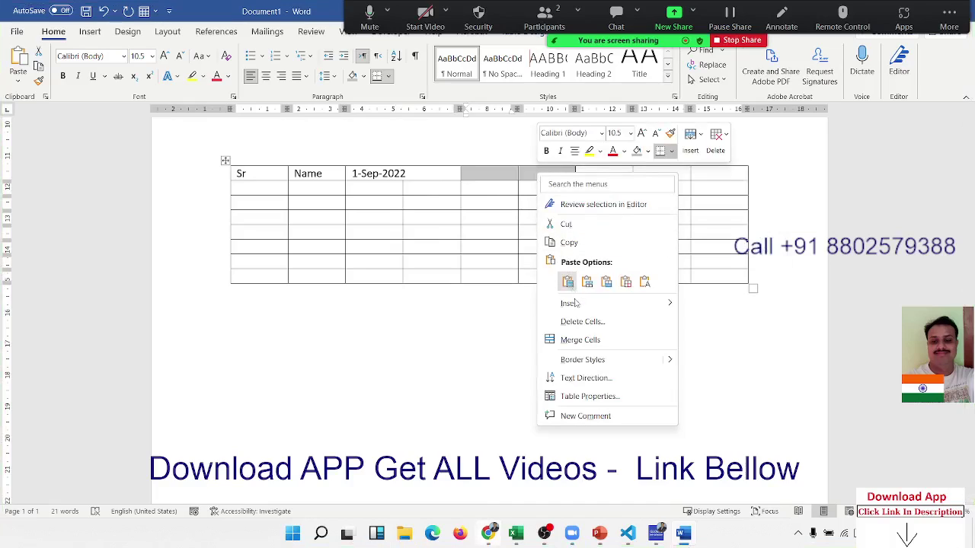
click(580, 340)
drag(616, 174, 657, 177)
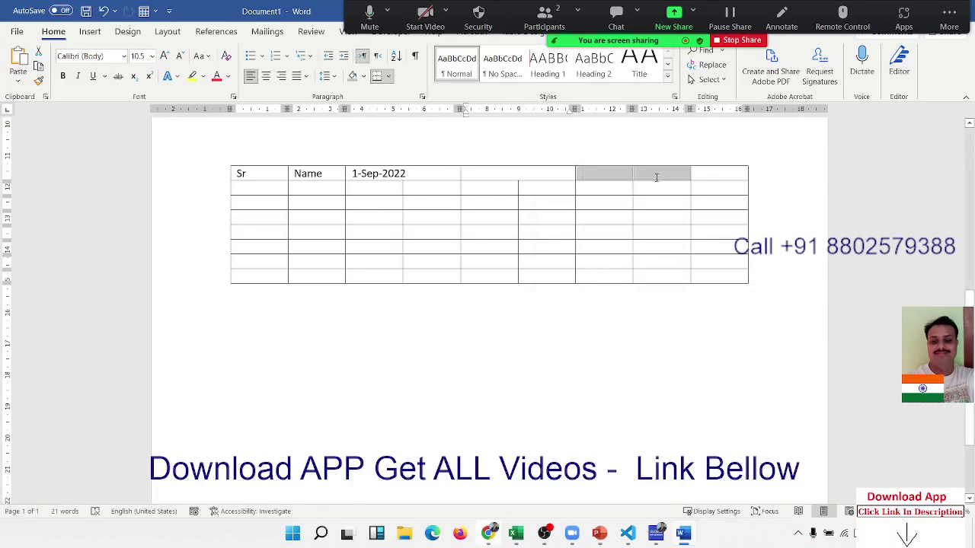
right_click(659, 177)
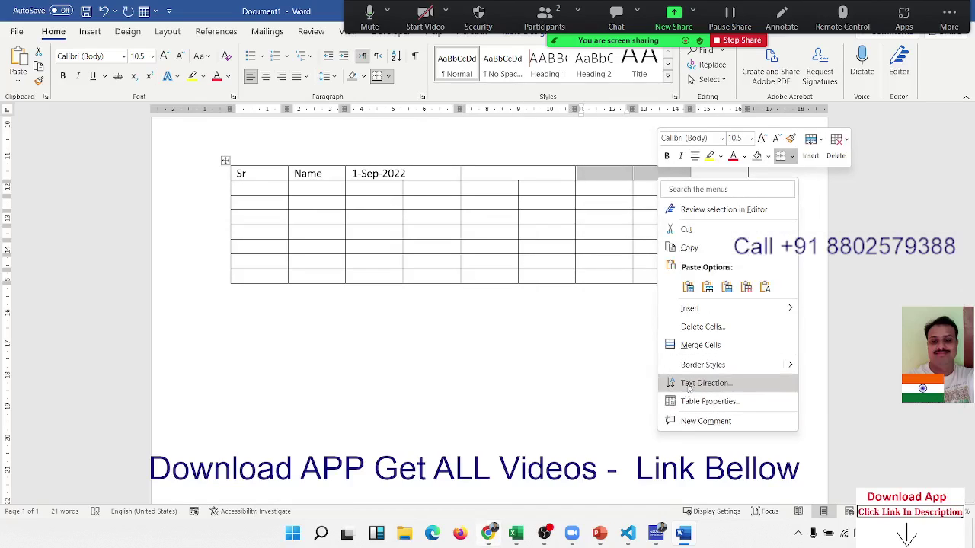
click(696, 347)
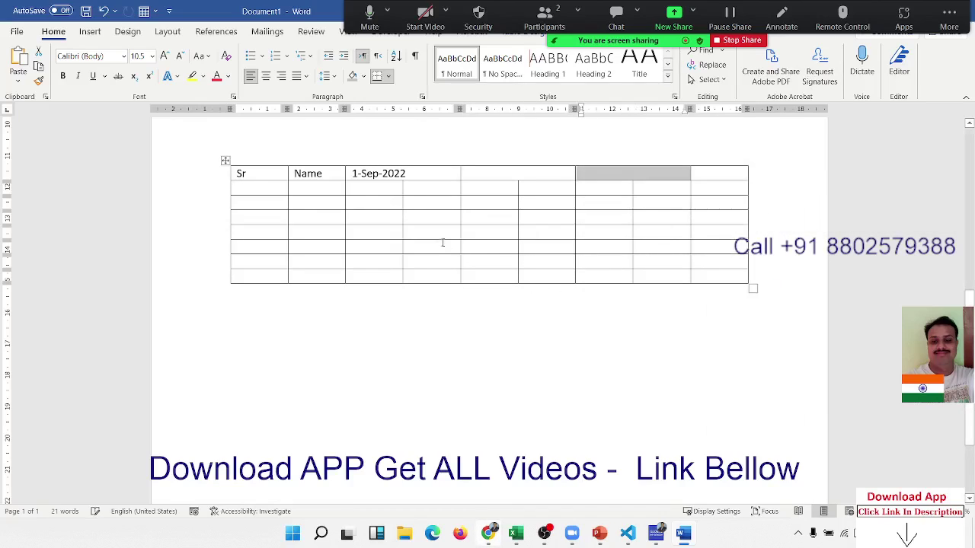
Step: Type IN and Out in the two cells under 1-Sep-2022
click(382, 191)
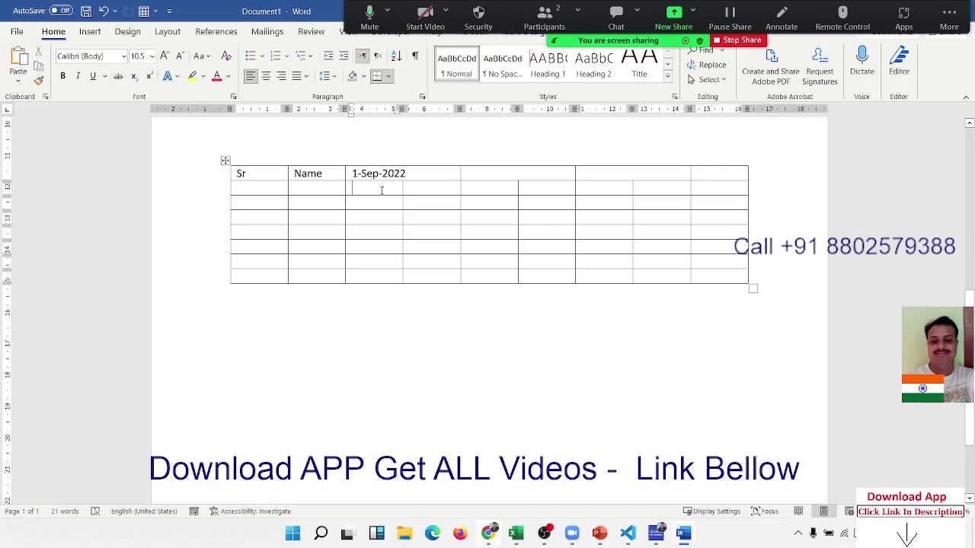
text(IN)
key(Tab)
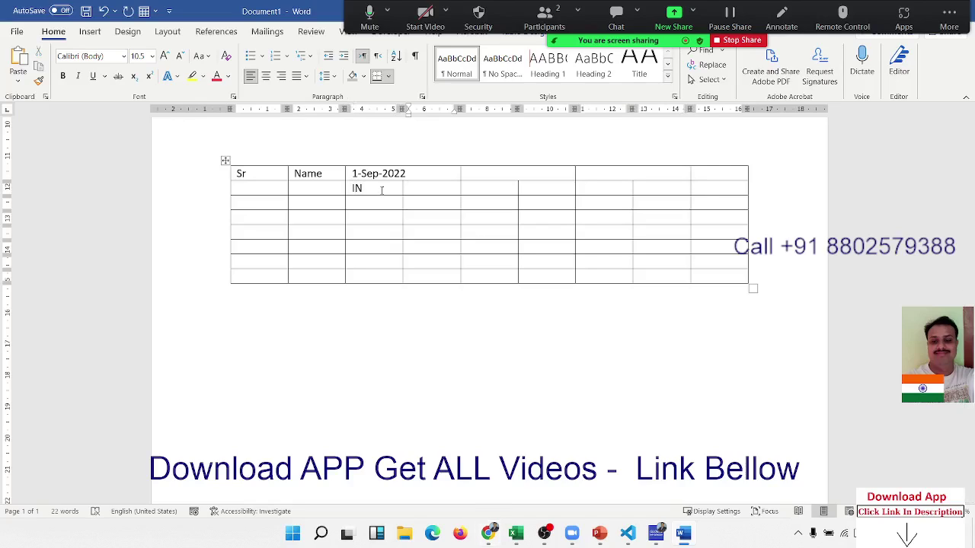
click(382, 191)
key(Tab)
text(O)
Step: Merge the Name cell and the Sr cell each with the cell below them
click(471, 174)
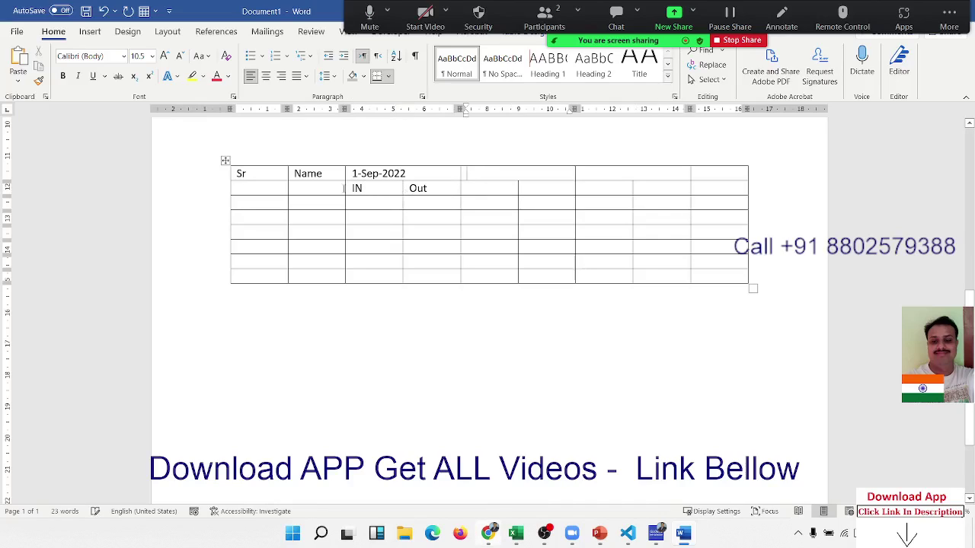
click(291, 181)
right_click(332, 192)
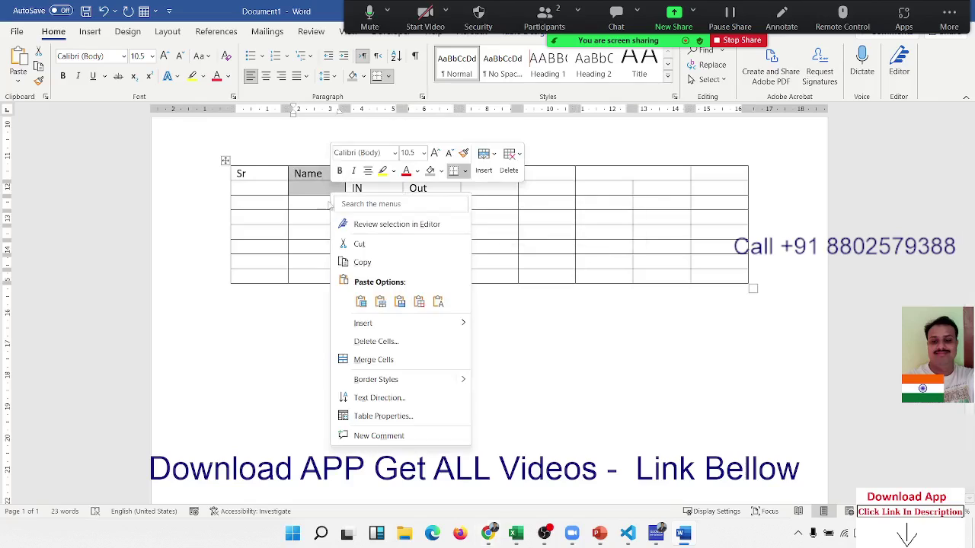
click(381, 360)
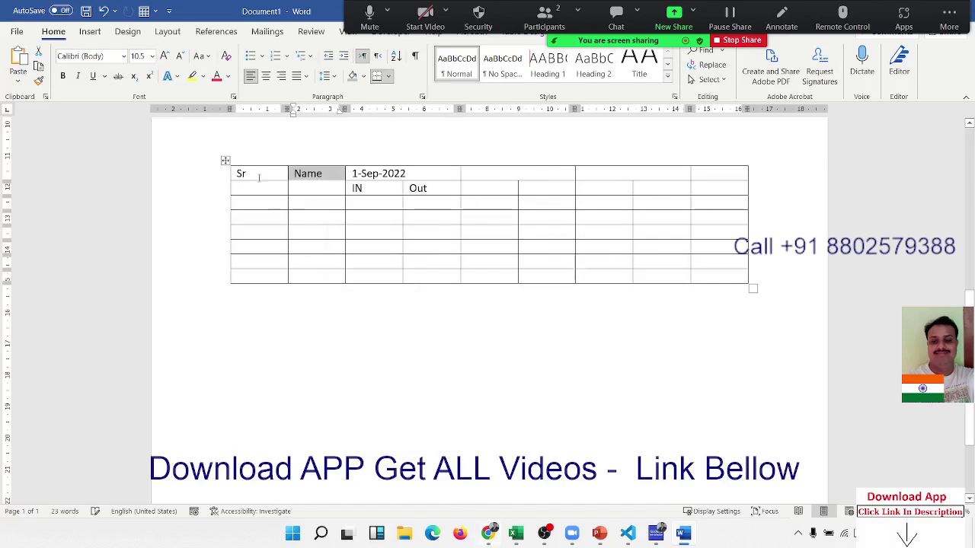
click(319, 198)
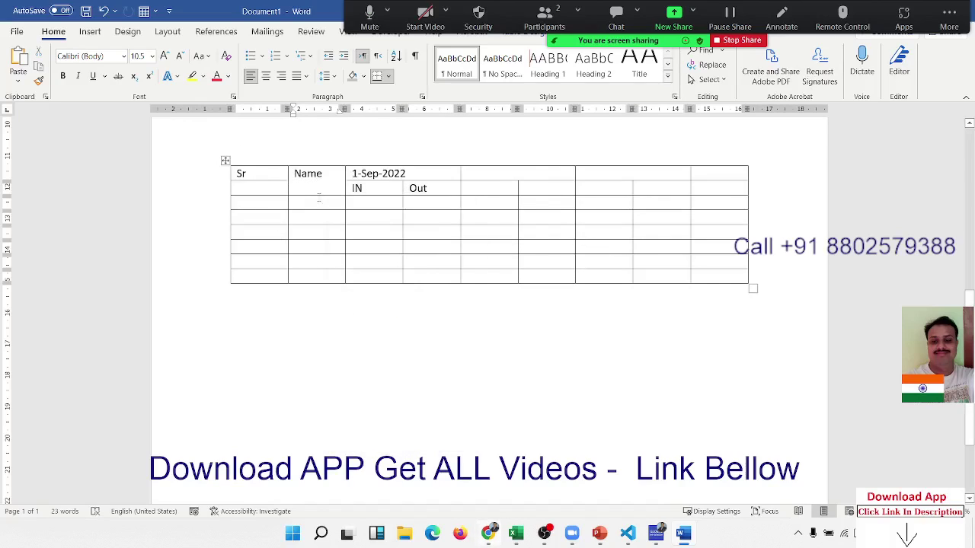
drag(257, 175, 259, 191)
right_click(259, 190)
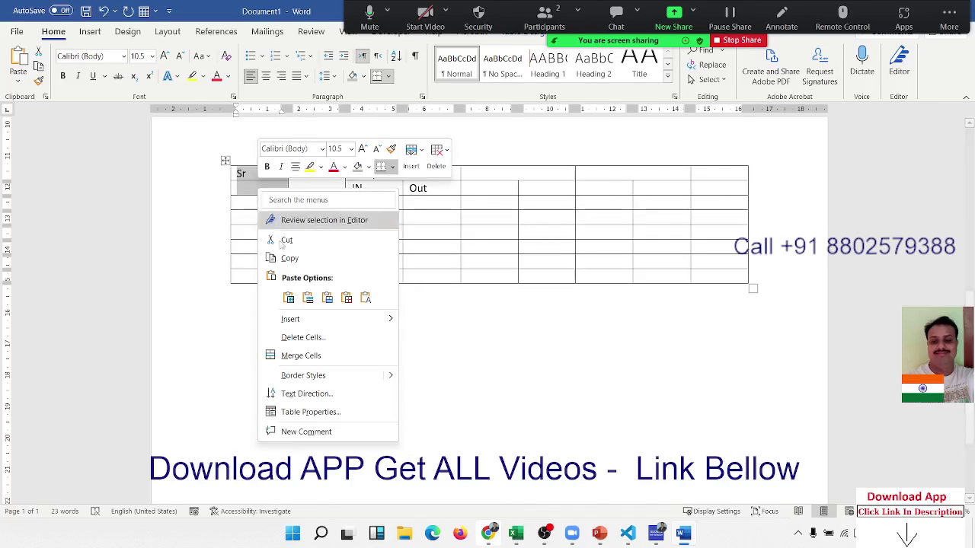
click(303, 358)
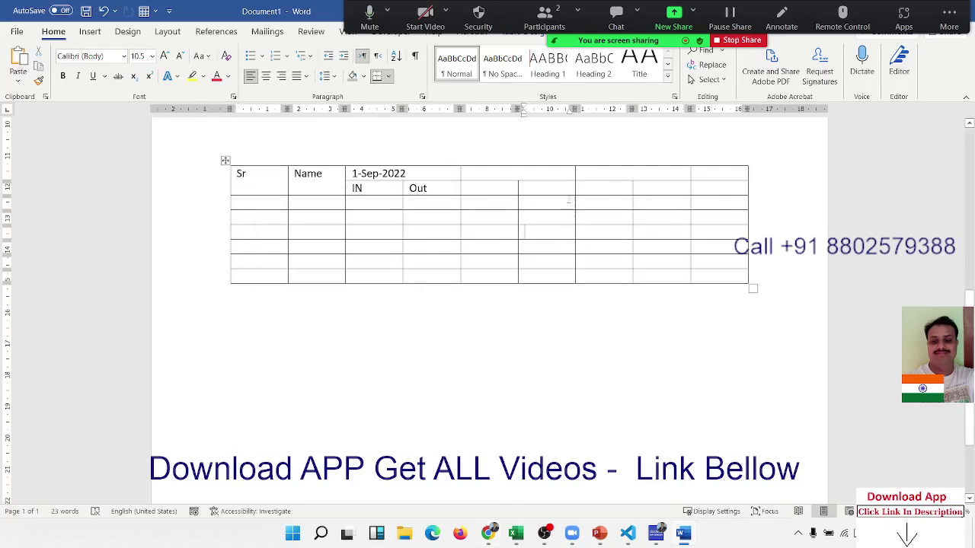
Step: Fill the remaining header cells with 2-Sep-2022, 3-Sep-2022 and Total
click(492, 176)
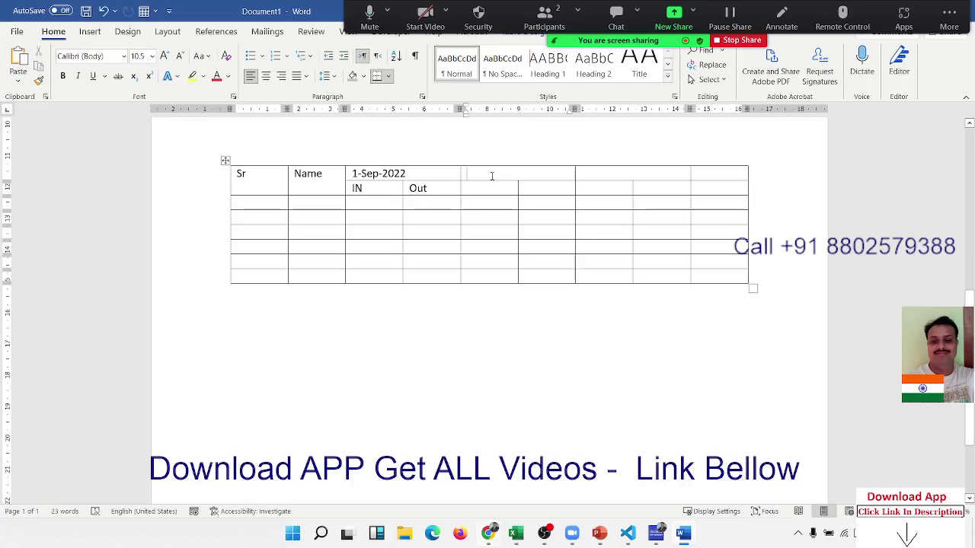
text(2-Sep)
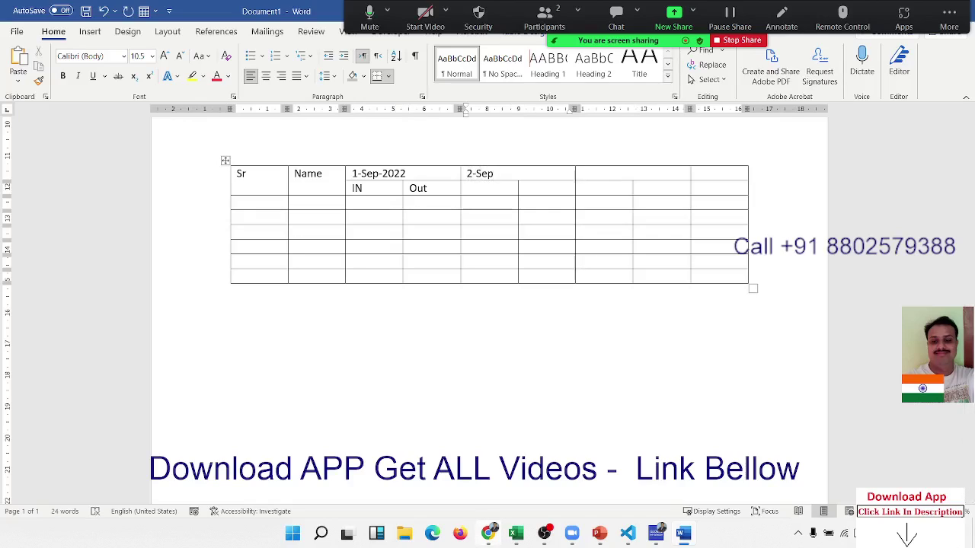
text(-2022)
click(583, 173)
text(3-Sep)
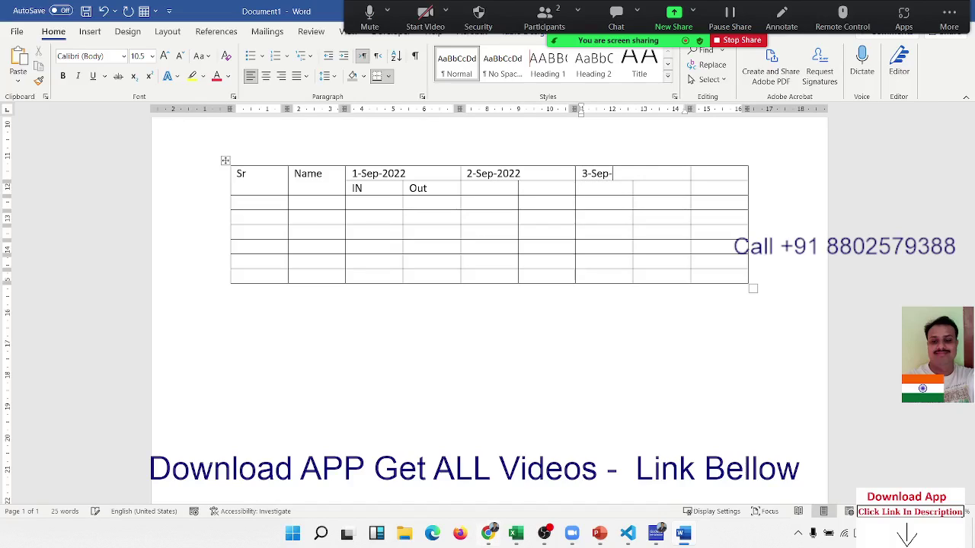
text(-2022)
click(696, 174)
text(otal)
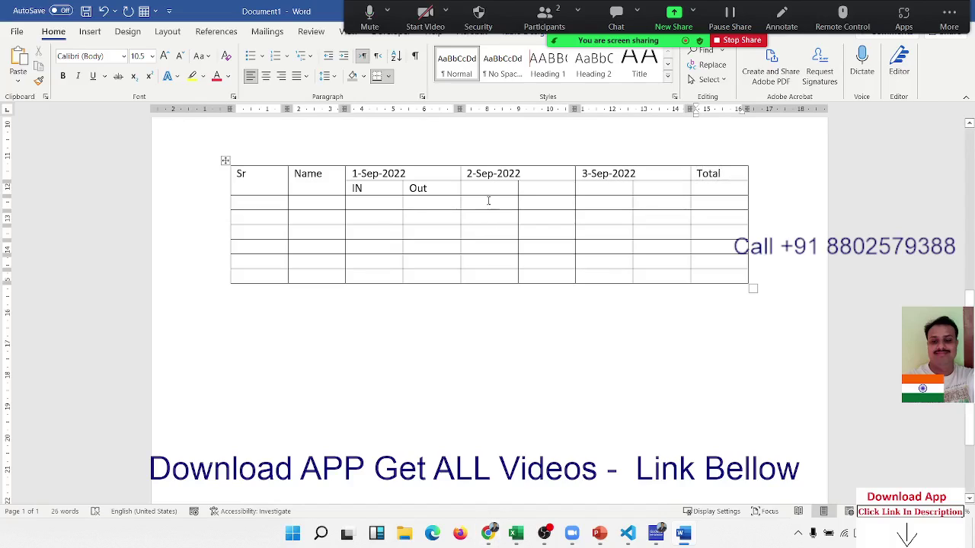
Step: Type IN and OUT under both 2-Sep-2022 and 3-Sep-2022
click(487, 190)
text(IN)
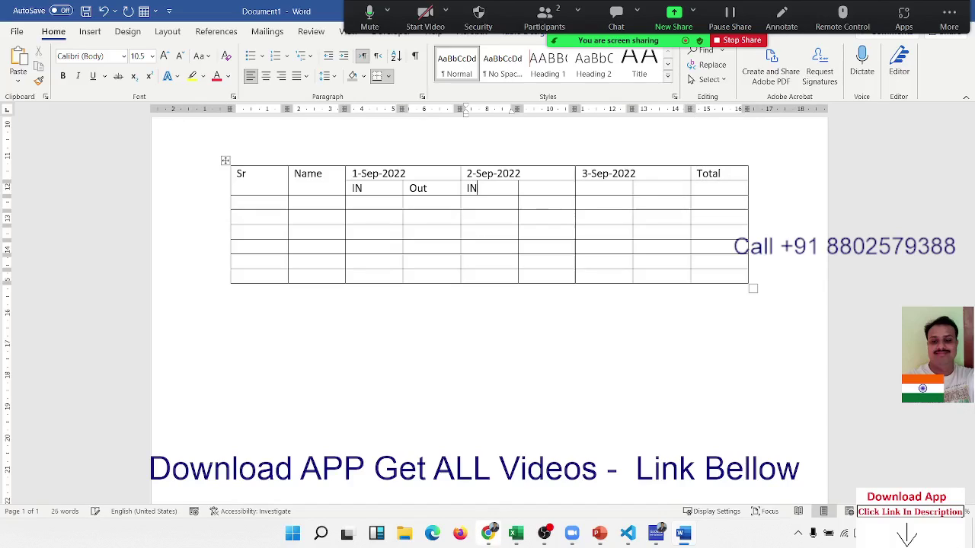
key(Tab)
text(T)
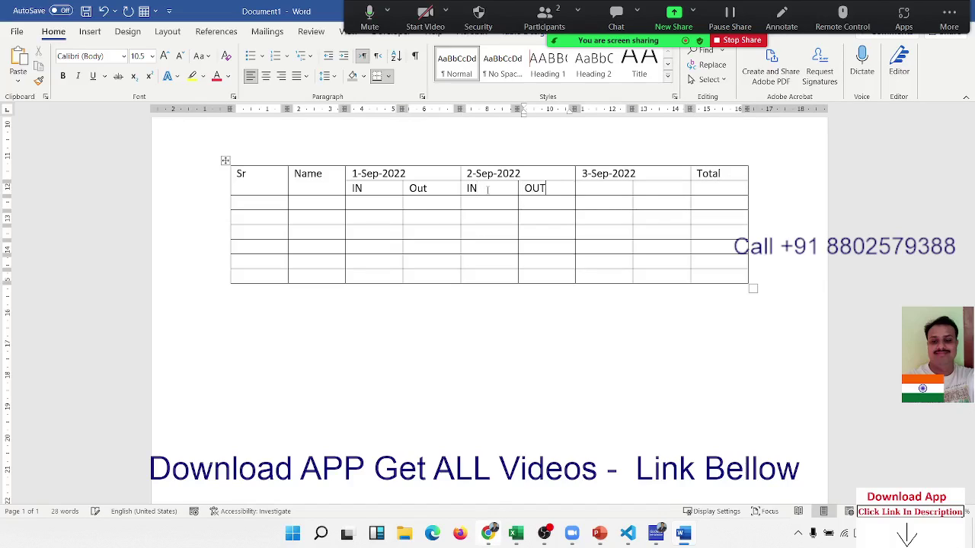
key(Tab)
text(IN)
key(Tab)
text(O)
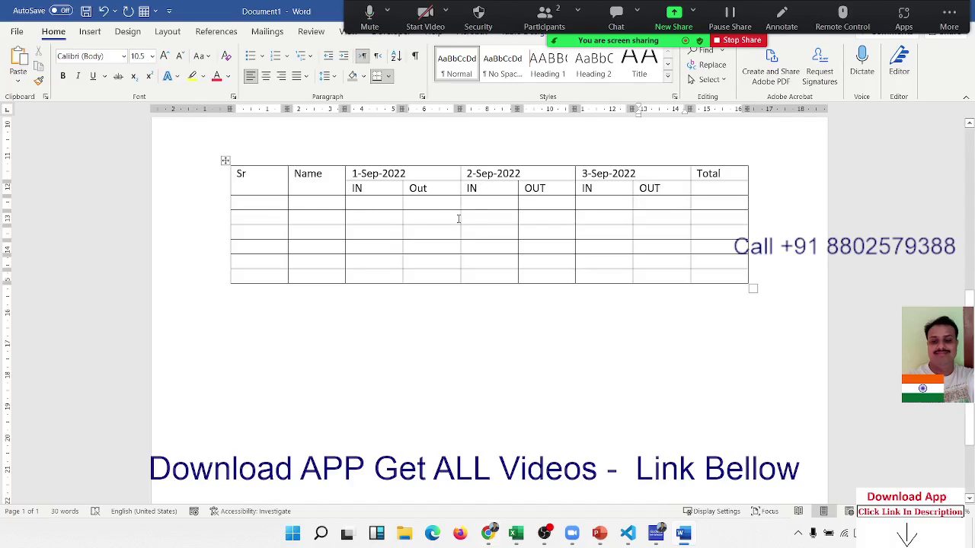
click(419, 218)
Step: Centre the contents of the whole table, leaving line spacing and justification unchanged
click(226, 161)
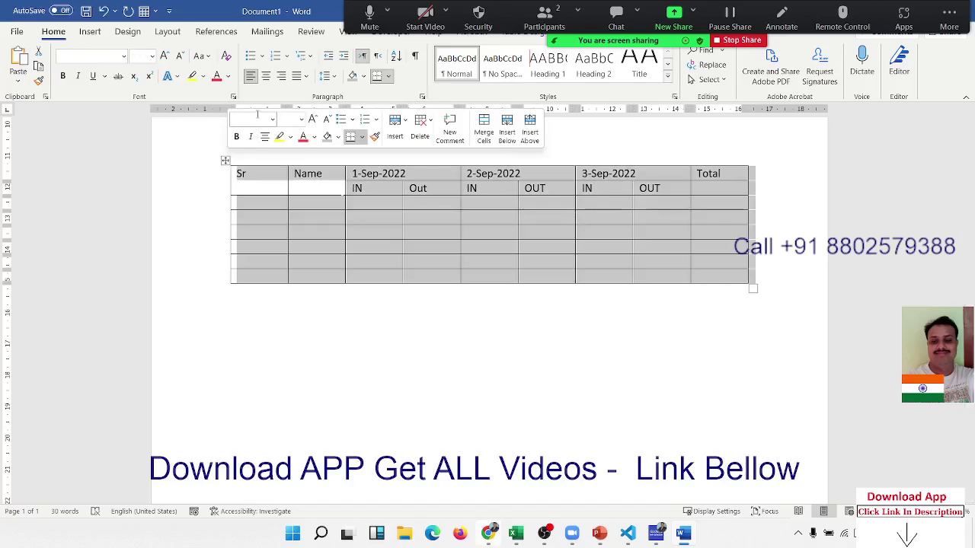
click(266, 76)
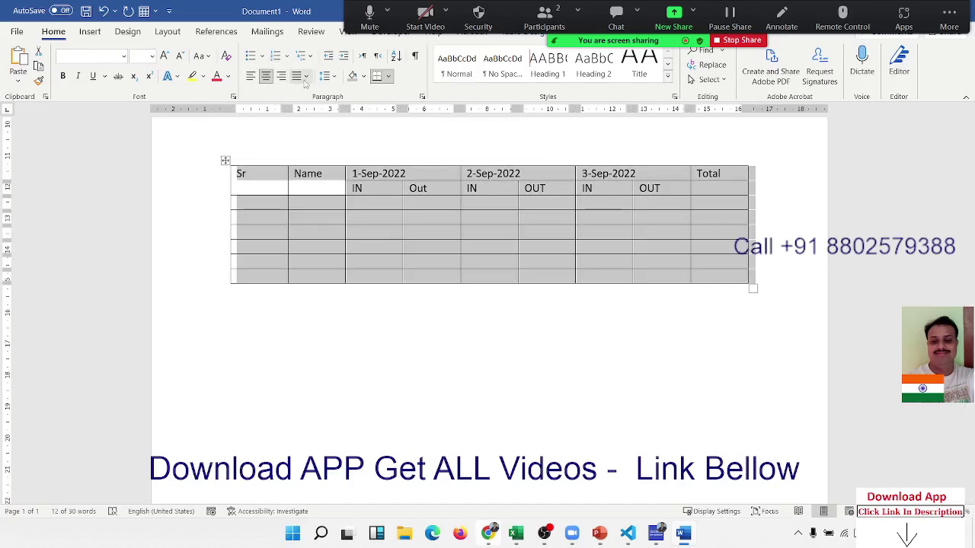
click(332, 77)
click(329, 77)
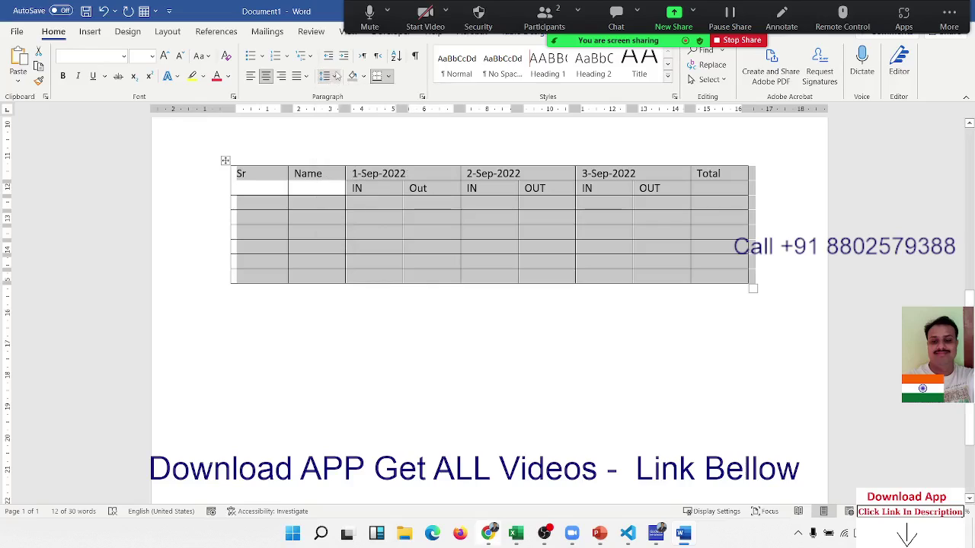
click(305, 81)
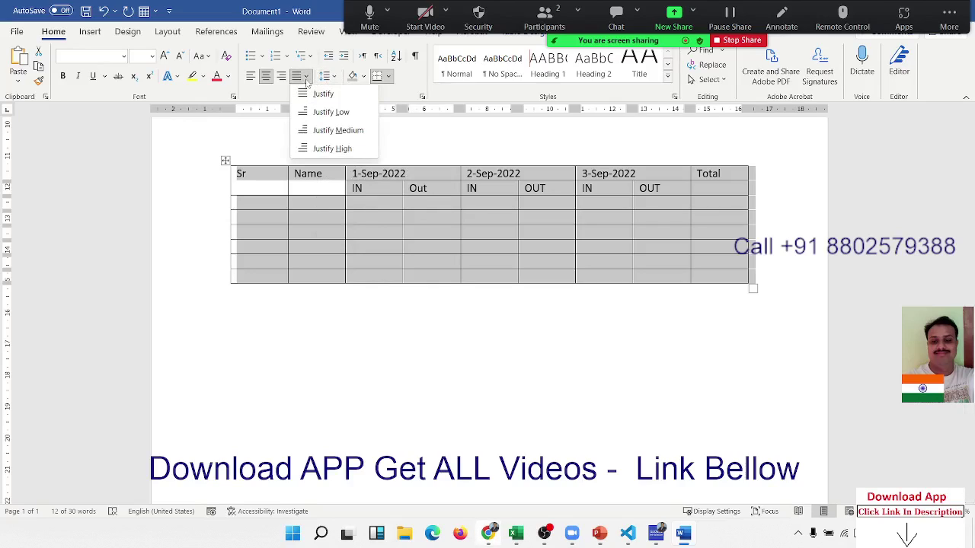
click(306, 77)
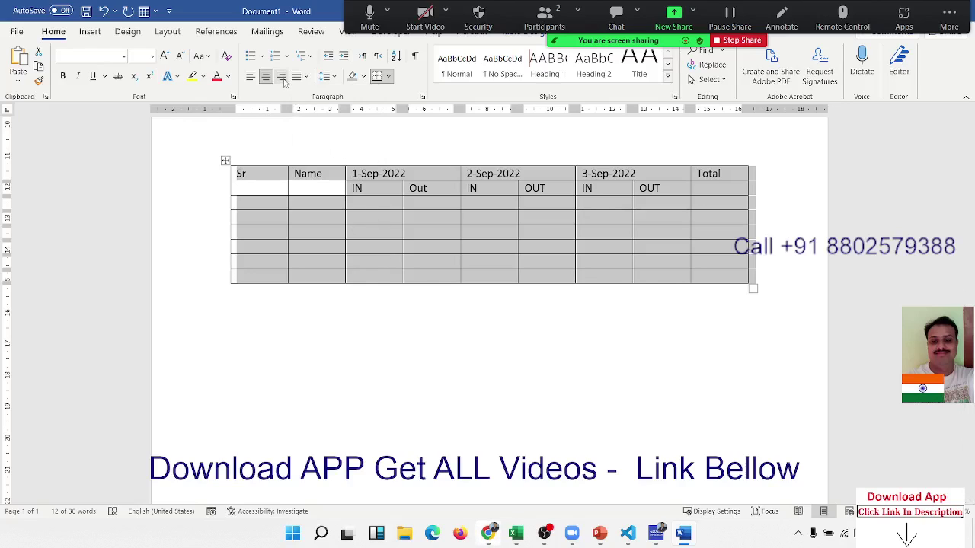
click(268, 81)
key(ctrl+a)
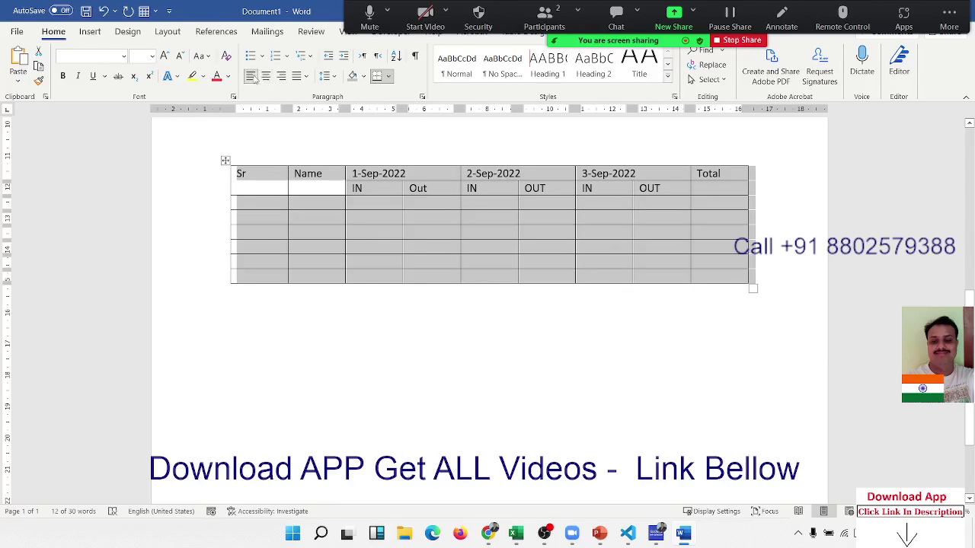
click(266, 77)
click(466, 287)
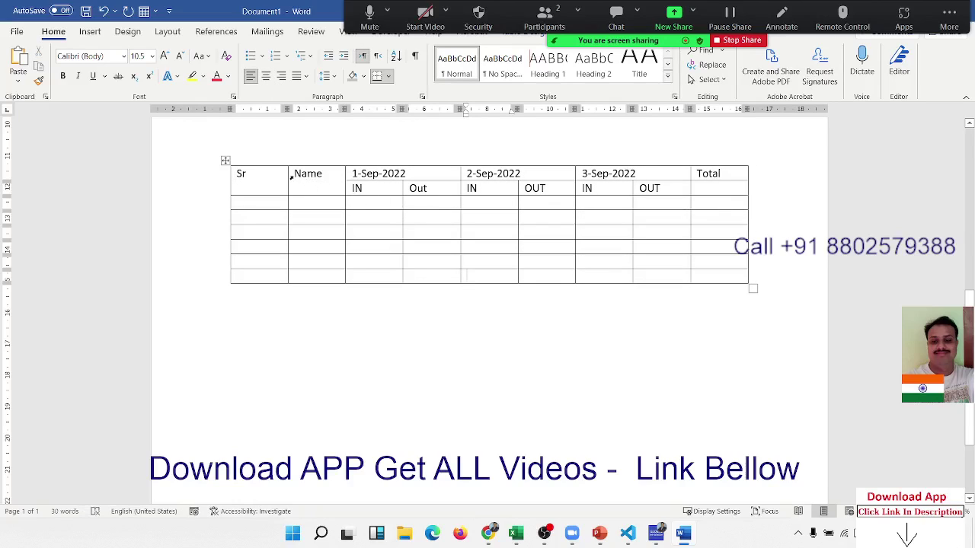
Step: Centre the header cells from Name to 3-Sep-2022 and the IN/OUT labels beneath them
drag(291, 176, 653, 172)
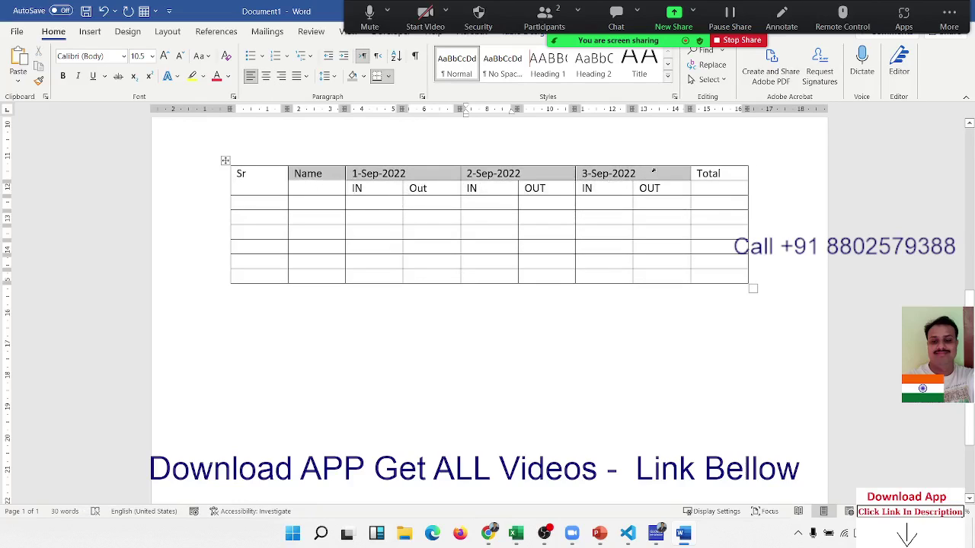
click(268, 79)
click(460, 230)
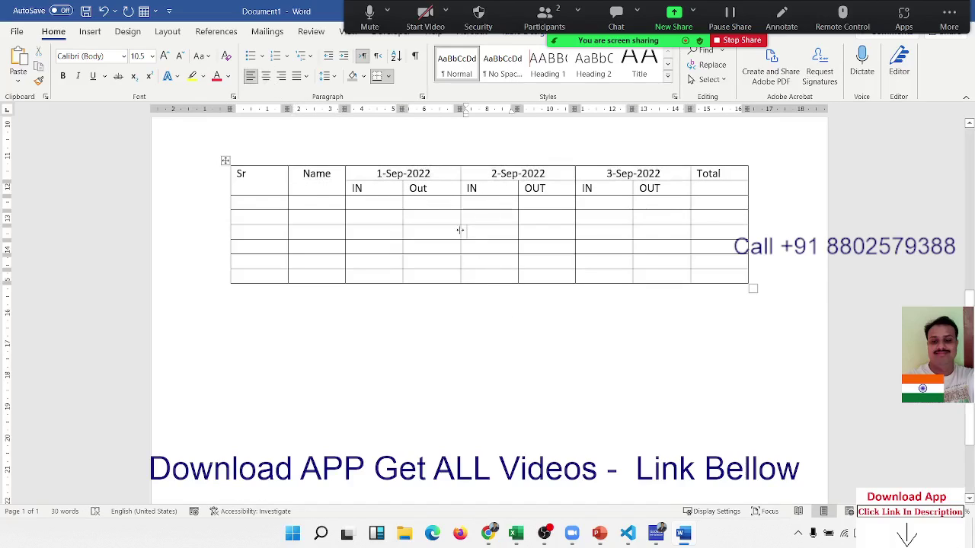
drag(356, 188, 647, 189)
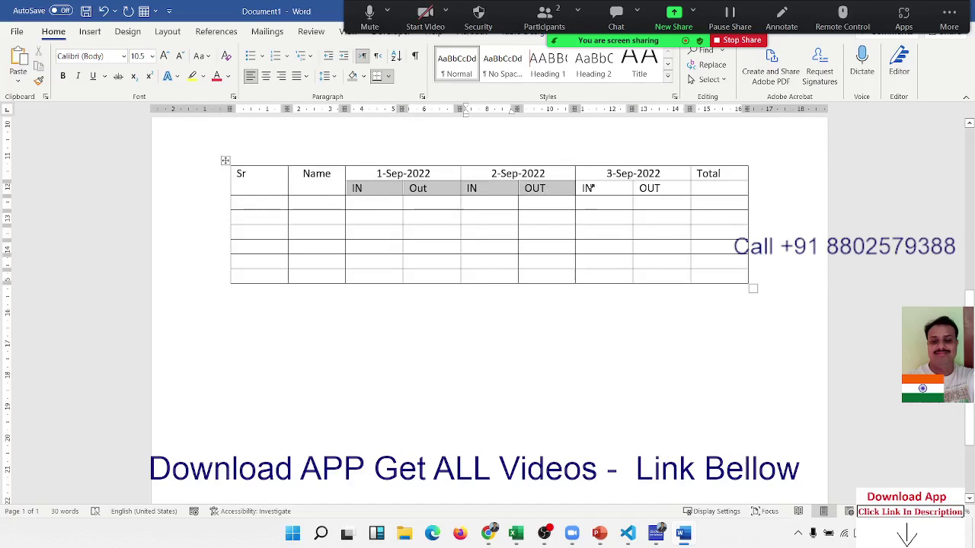
click(267, 78)
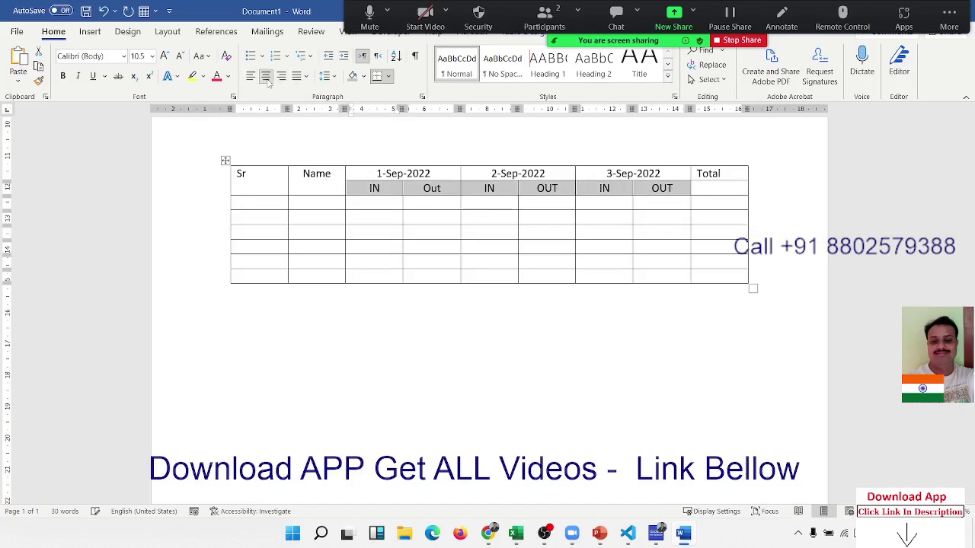
click(304, 214)
drag(236, 173, 252, 170)
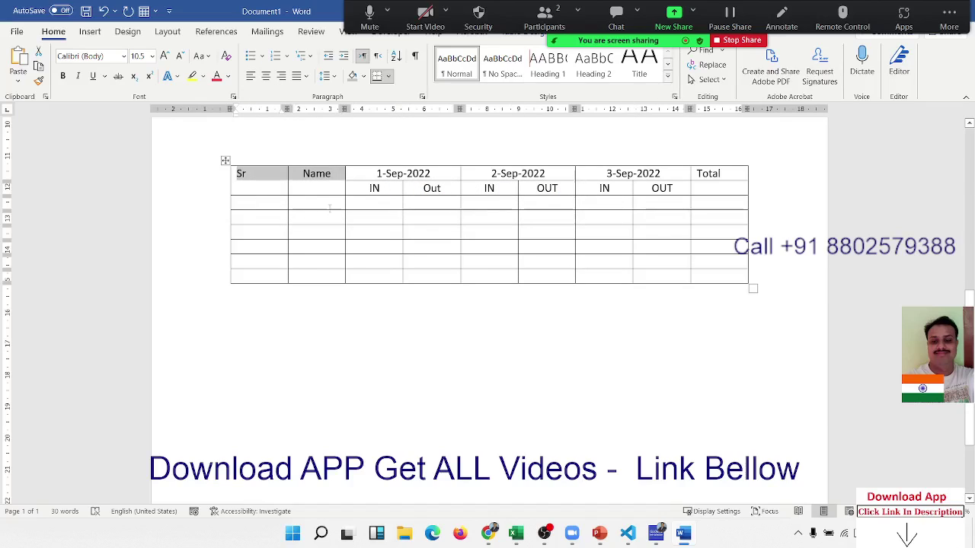
click(410, 227)
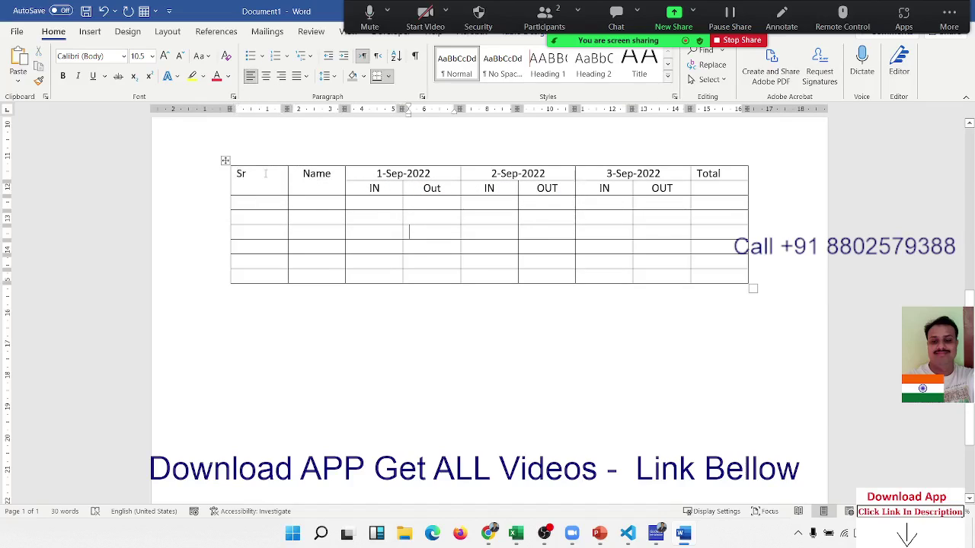
Step: Shade both header rows, Sr through Total, light grey and place the cursor below the table
drag(265, 174, 722, 192)
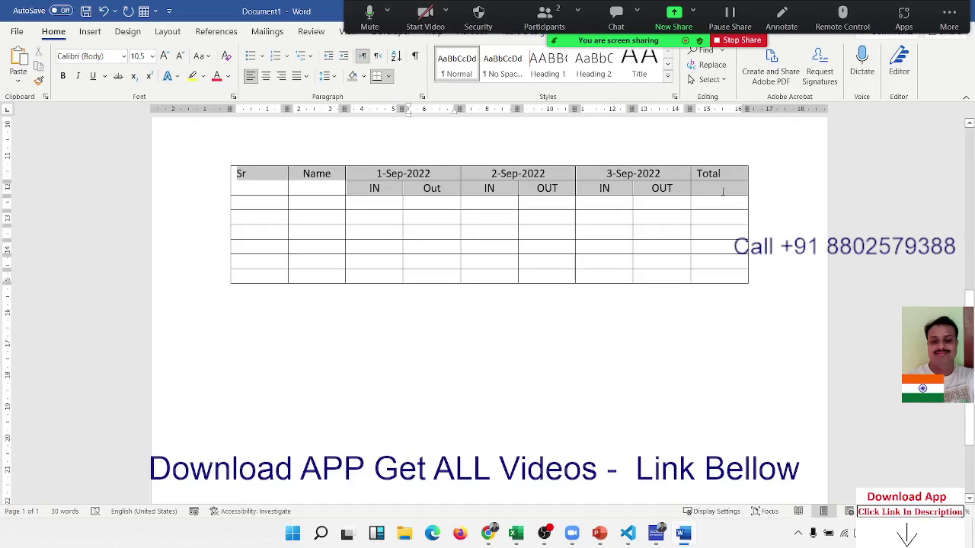
drag(716, 186, 690, 192)
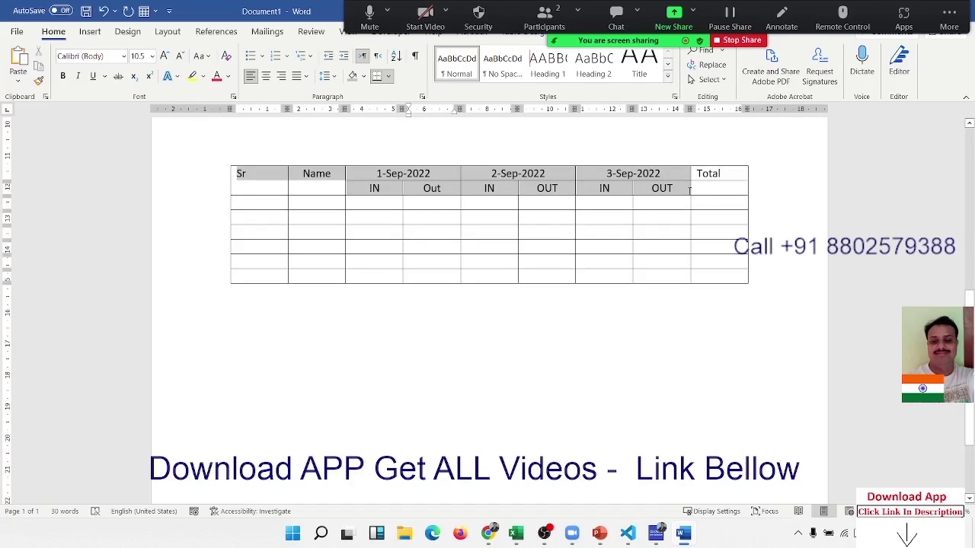
click(362, 76)
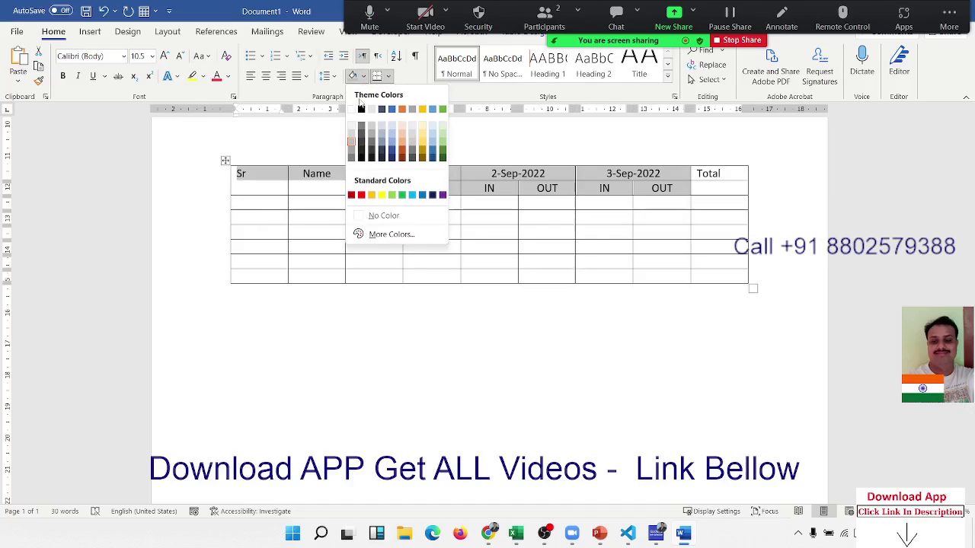
click(351, 130)
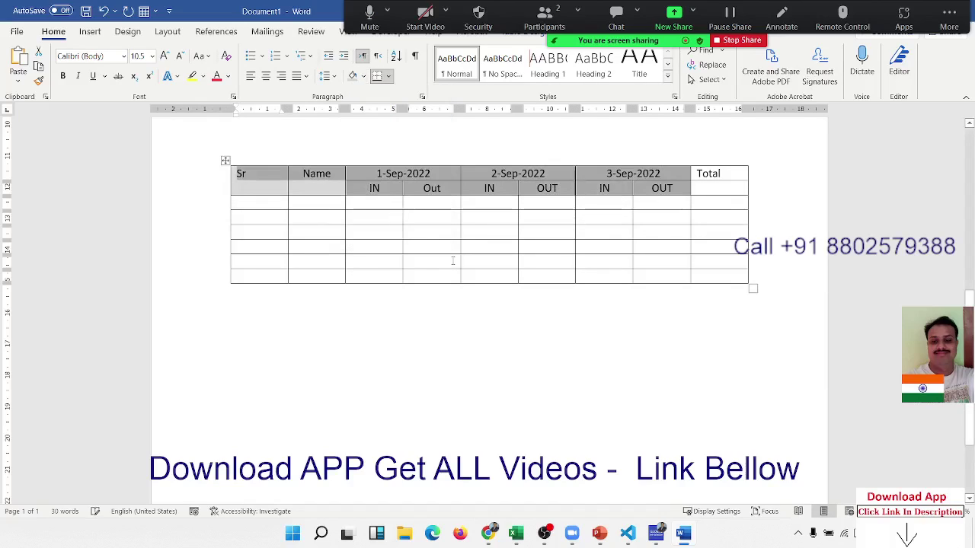
click(452, 260)
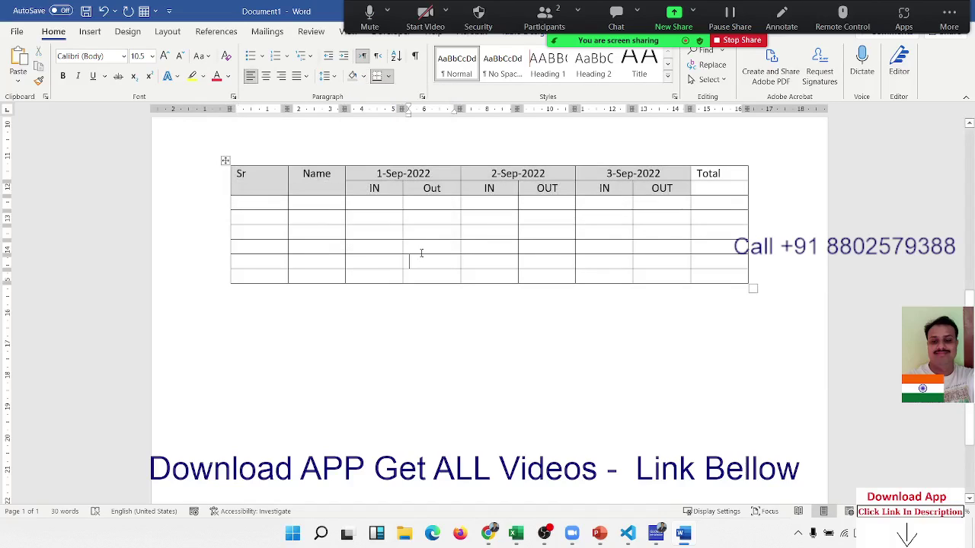
click(417, 311)
scroll(421, 351, down, 3)
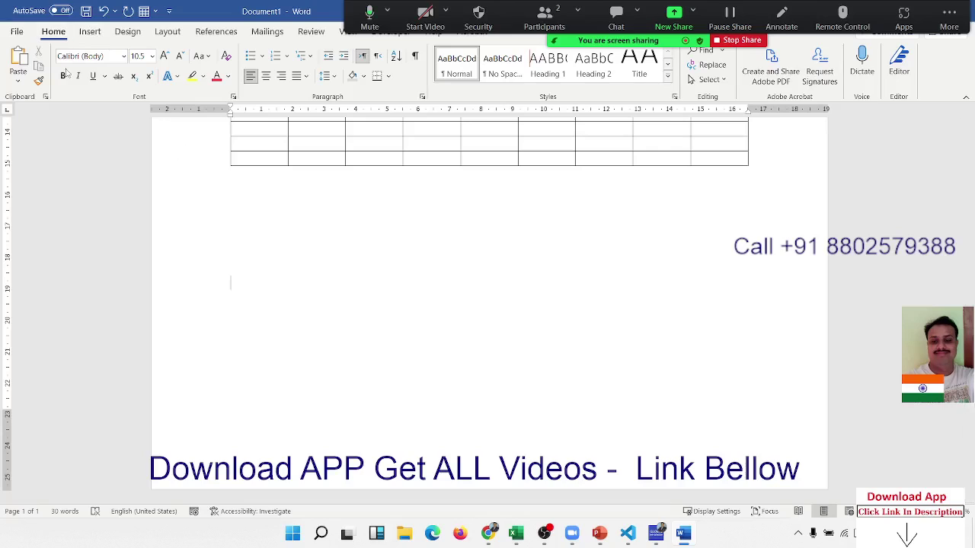
Step: Draw a new table outline below the attendance table with one vertical line for a narrow first column
click(90, 31)
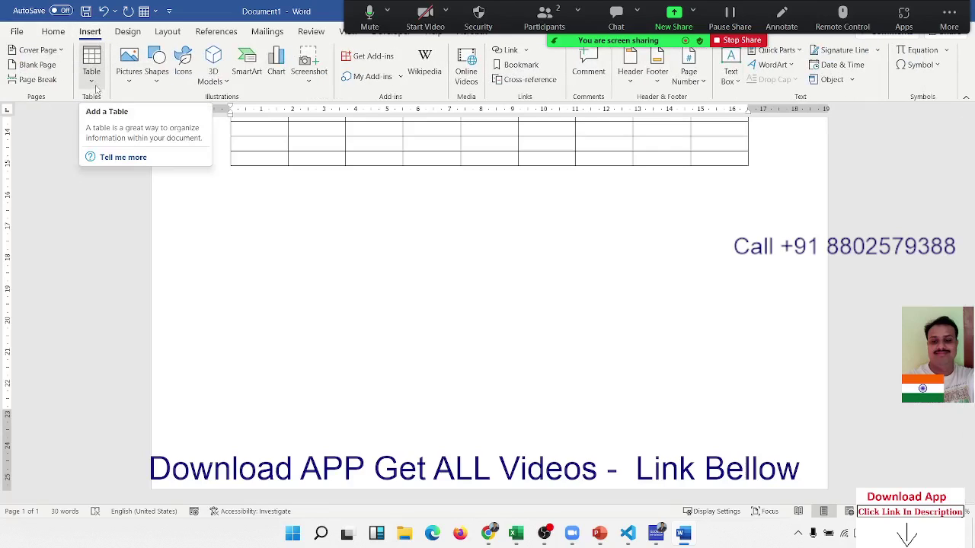
scroll(494, 290, up, 3)
scroll(493, 290, down, 3)
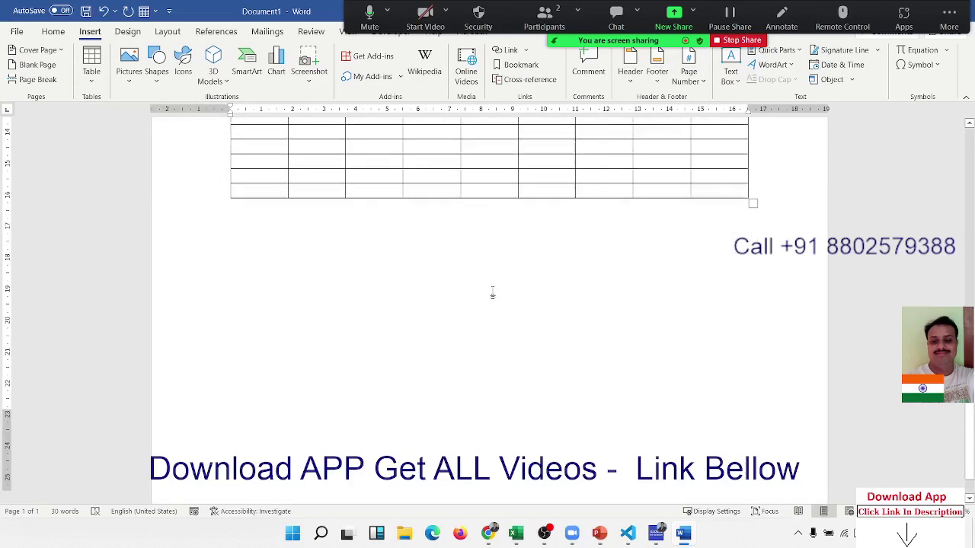
click(92, 75)
click(122, 238)
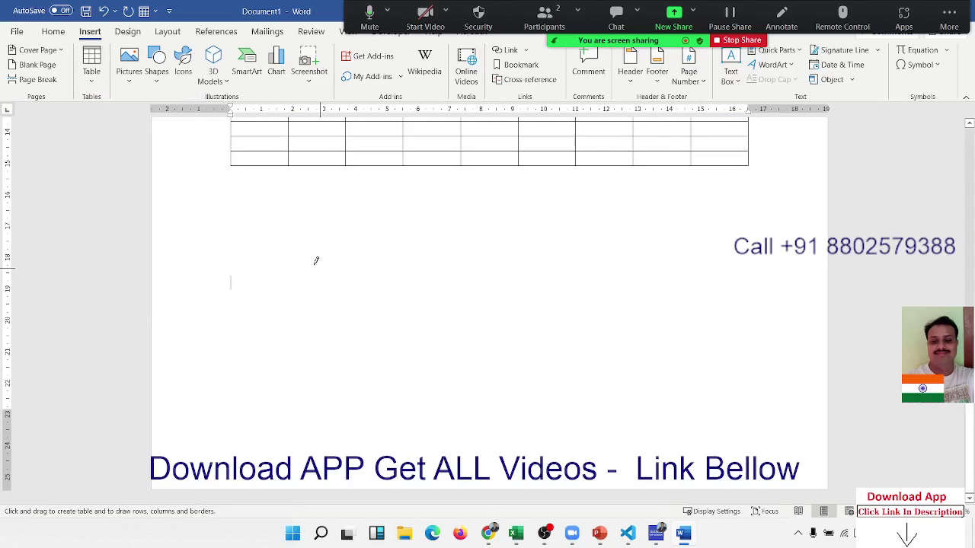
drag(272, 213, 716, 406)
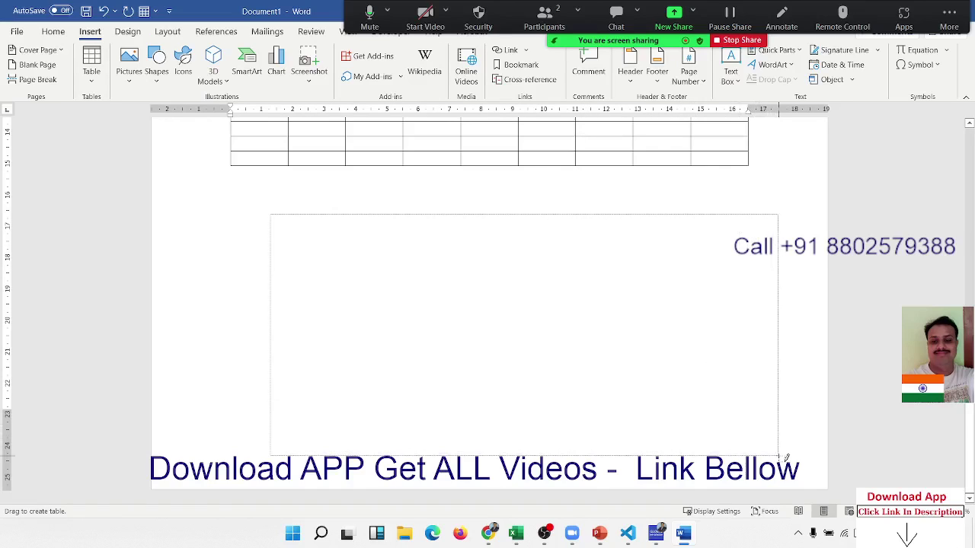
drag(716, 406, 779, 410)
drag(385, 191, 393, 401)
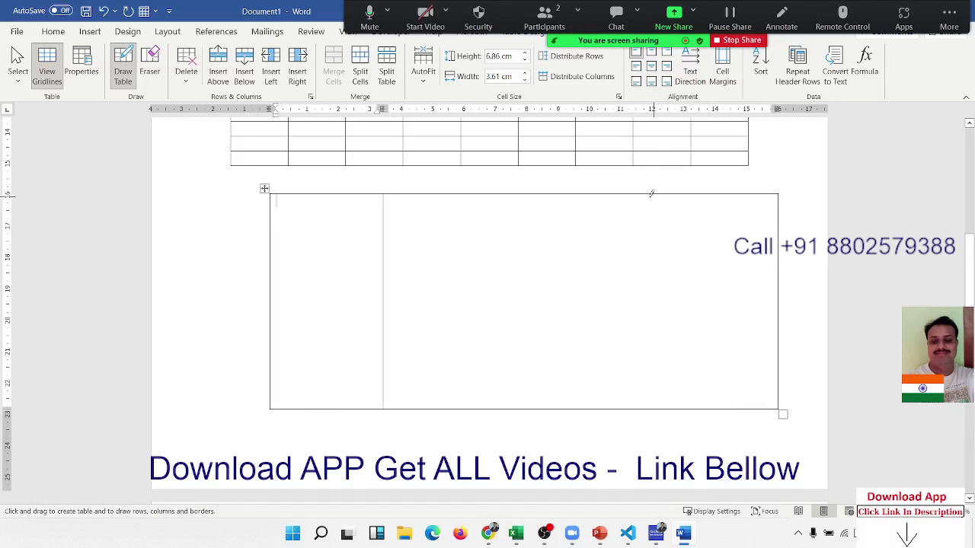
Step: Add two more column lines and split the right-hand column into rows, undoing one stray box
drag(626, 193, 632, 417)
drag(521, 191, 524, 336)
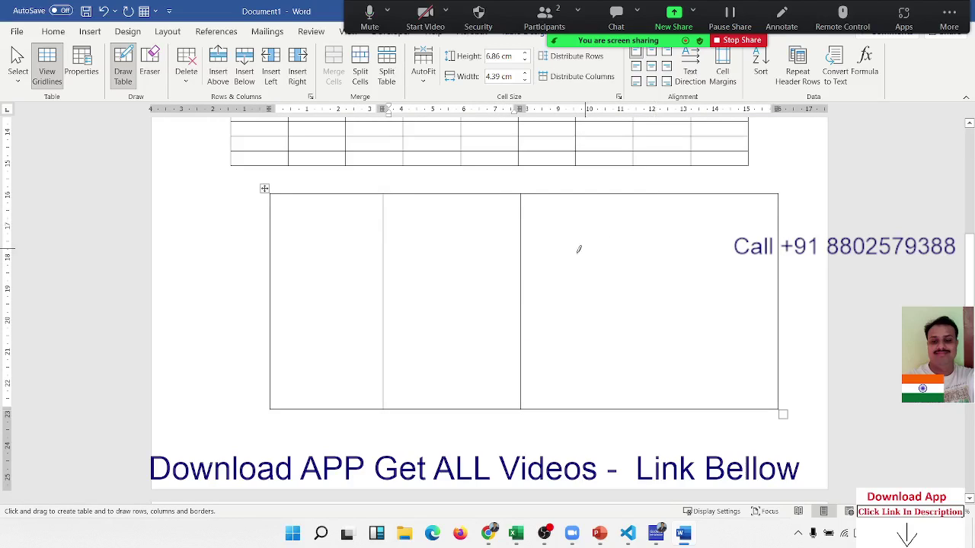
drag(522, 282, 687, 280)
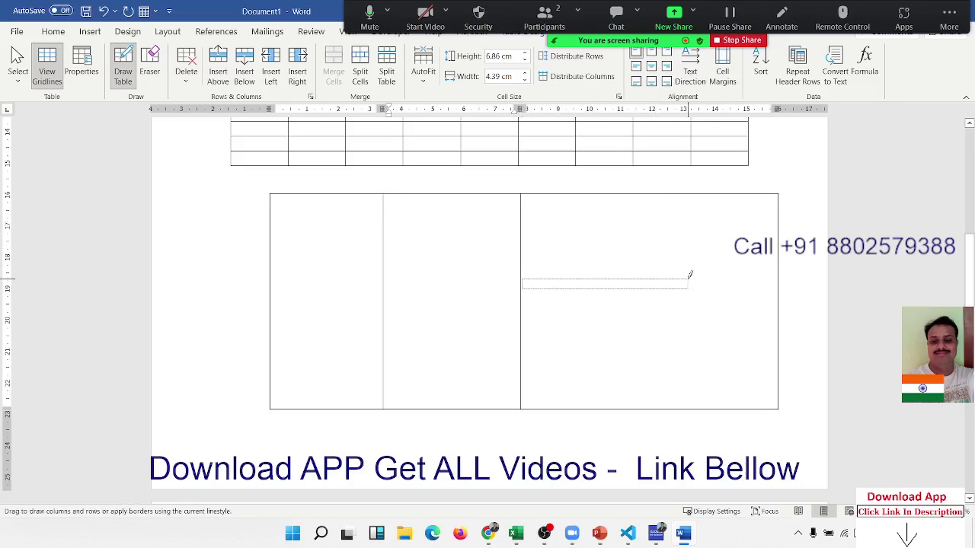
key(ctrl+z)
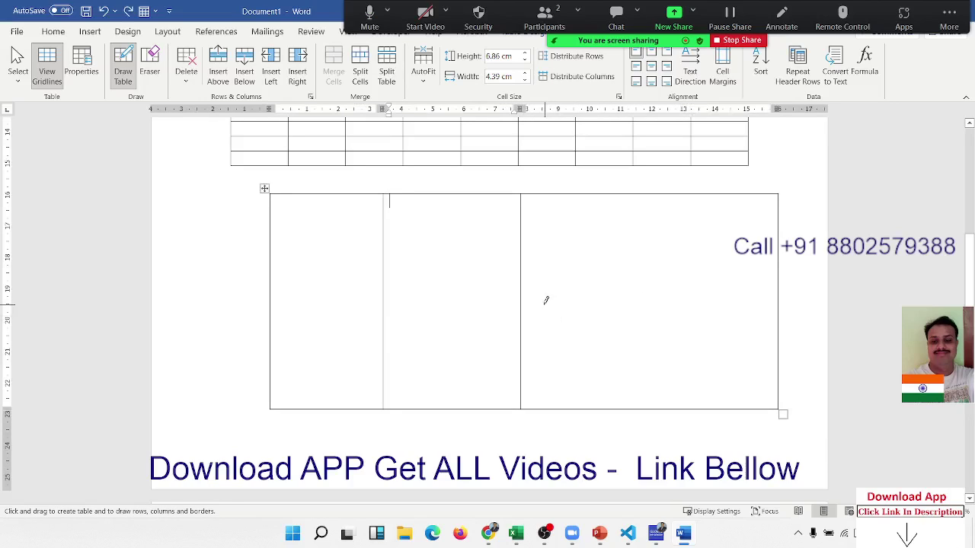
drag(527, 290, 663, 285)
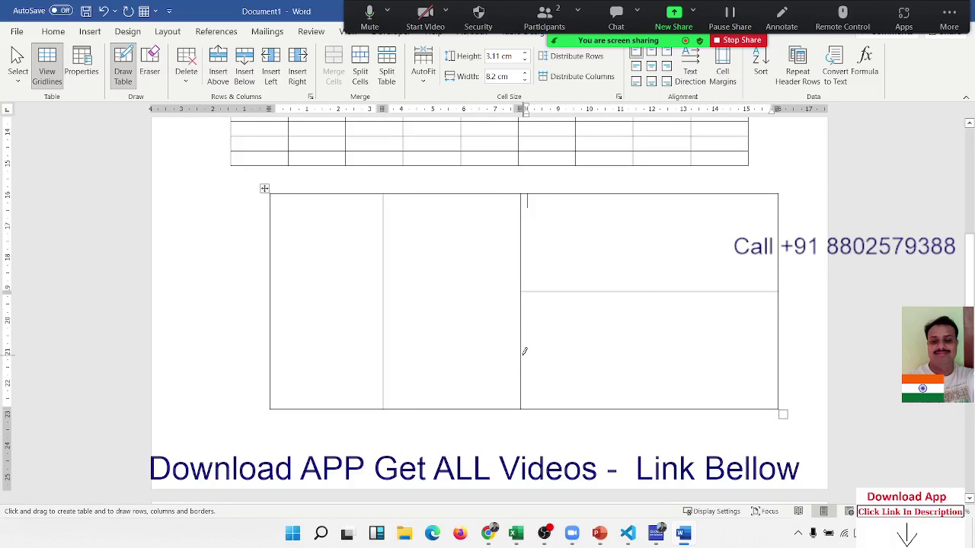
drag(524, 352, 670, 354)
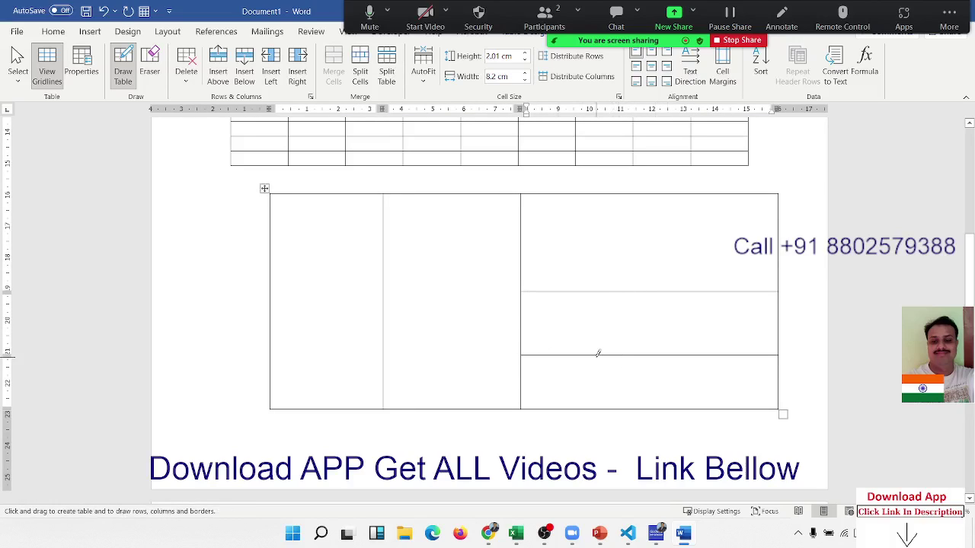
Step: Divide the bottom-right strip with five vertical lines, split the top-right cell, and draw a row across the left
drag(597, 355, 597, 408)
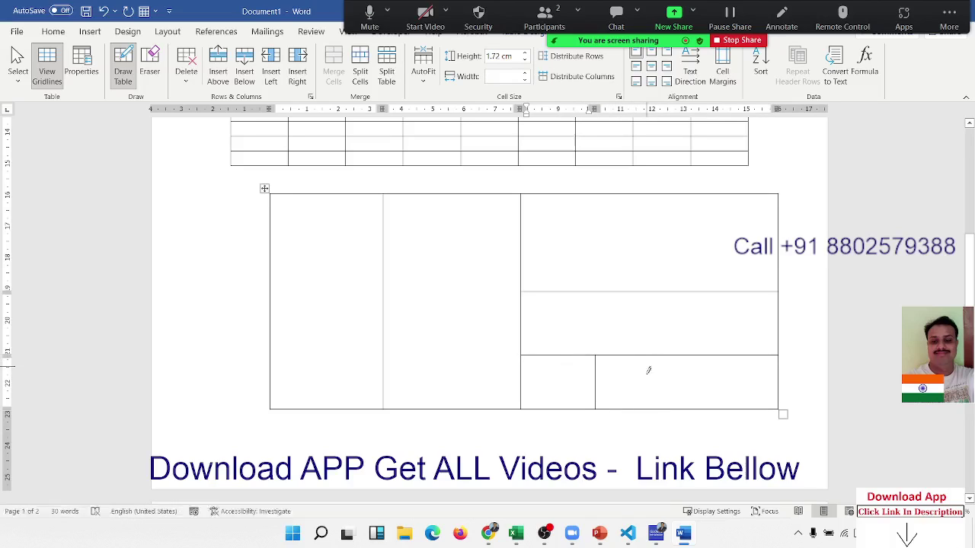
drag(644, 357, 644, 408)
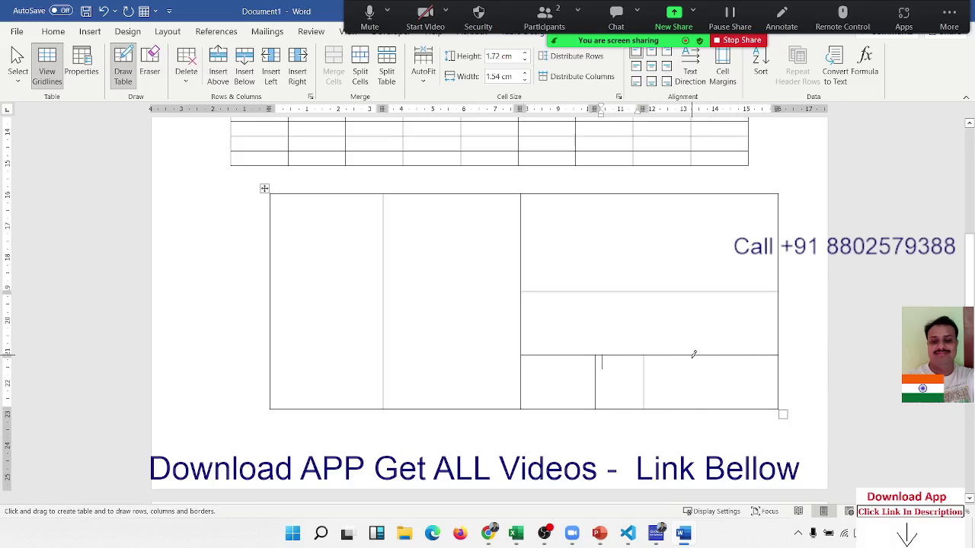
drag(693, 355, 691, 408)
drag(752, 355, 753, 396)
drag(715, 355, 714, 398)
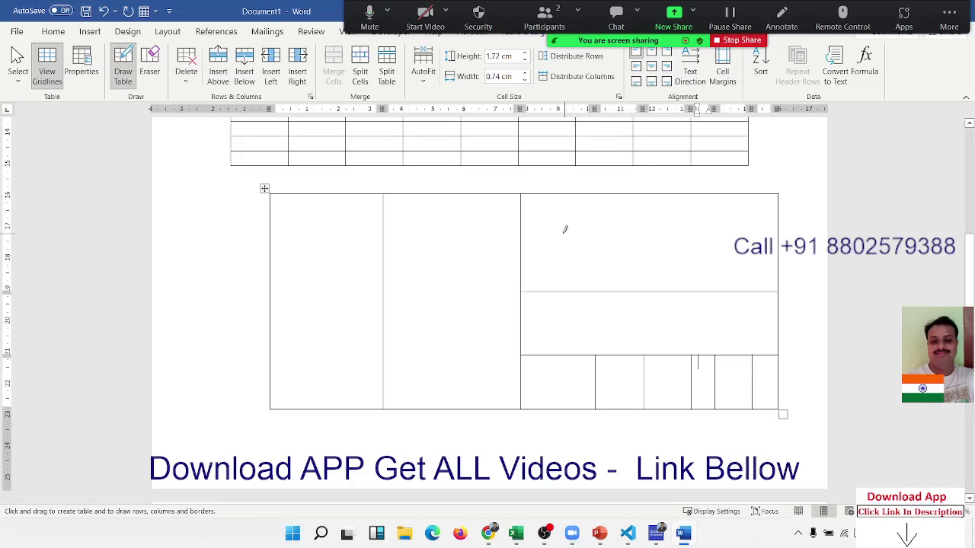
drag(525, 244, 733, 246)
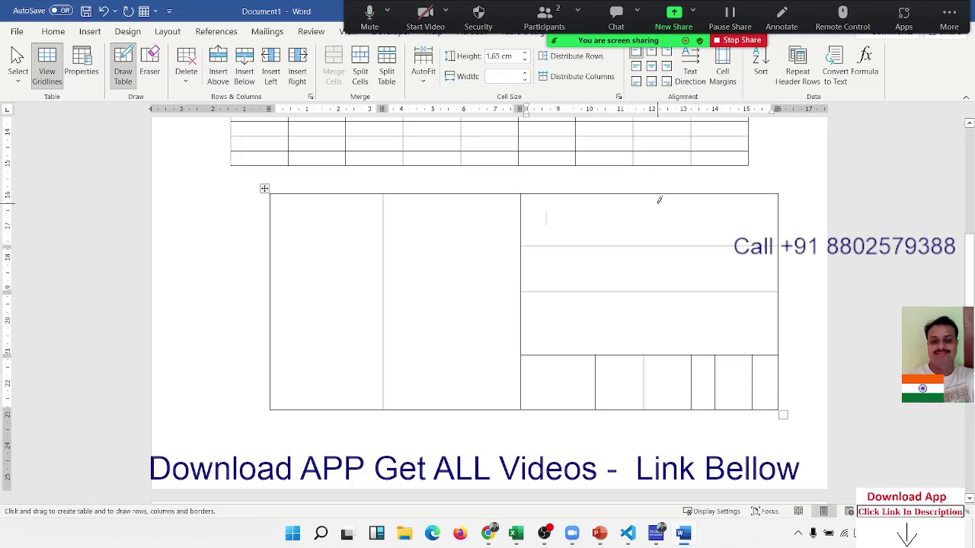
drag(644, 194, 641, 242)
mouse_move(281, 226)
mouse_down()
mouse_move(473, 216)
mouse_move(522, 226)
mouse_up()
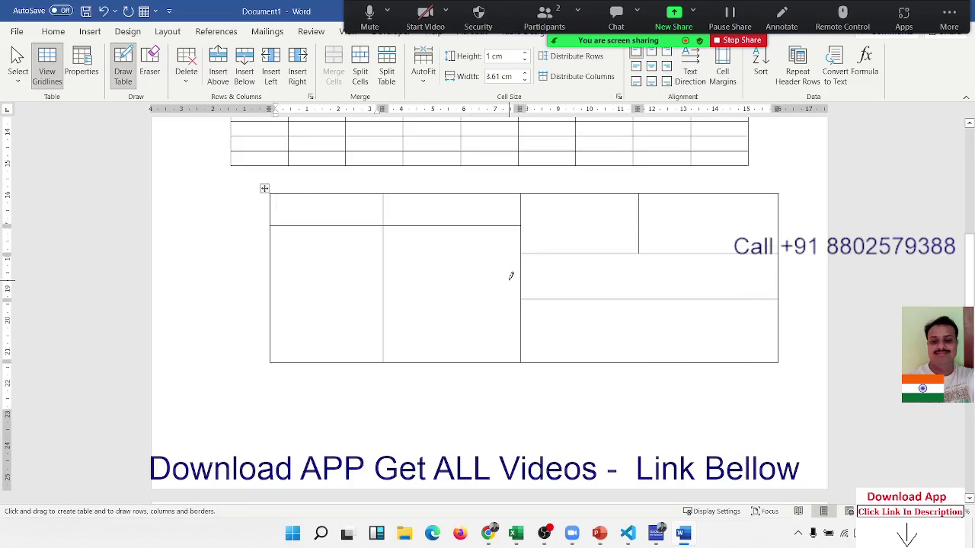
key(ctrl+z)
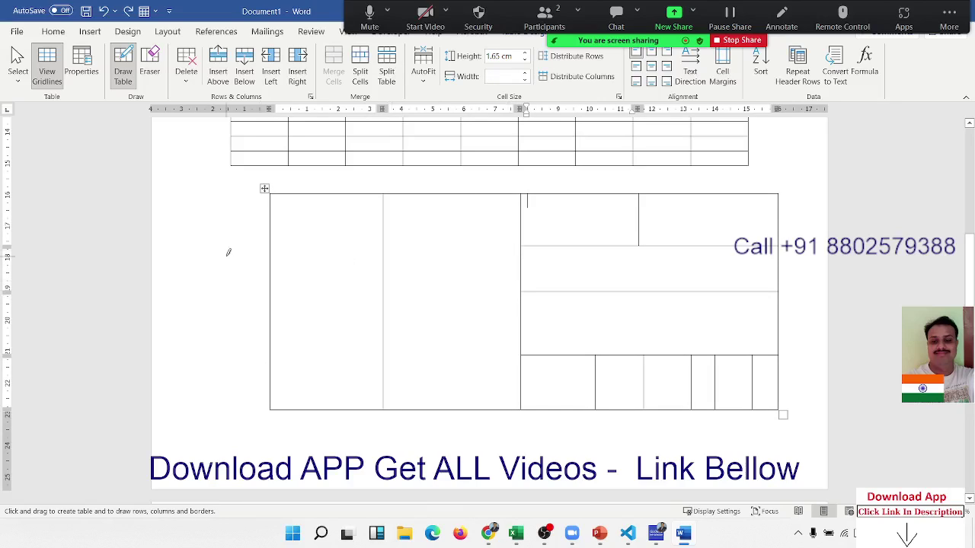
drag(308, 264, 424, 264)
key(ctrl+z)
mouse_move(270, 374)
mouse_down()
mouse_move(408, 376)
mouse_move(400, 384)
mouse_up()
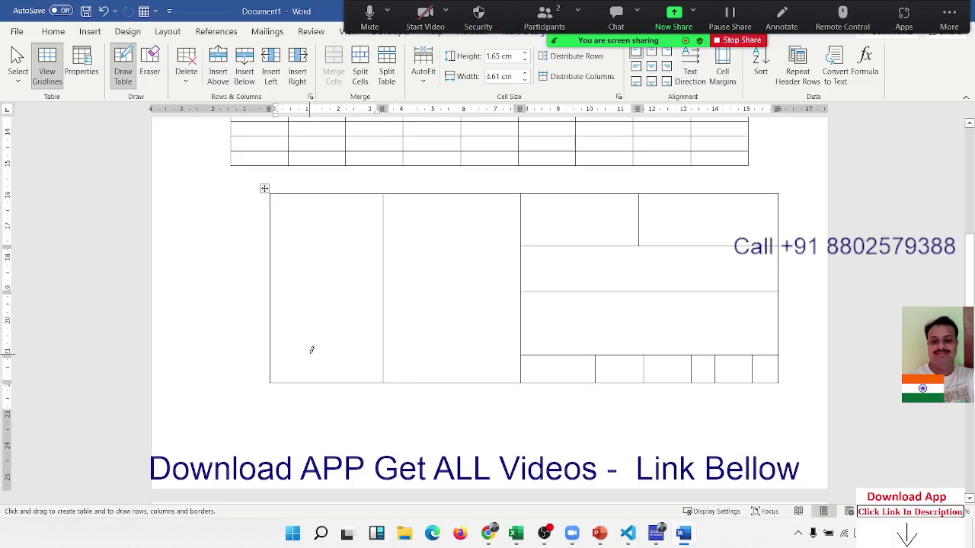
key(ctrl+z)
drag(271, 366, 487, 369)
key(ctrl+z)
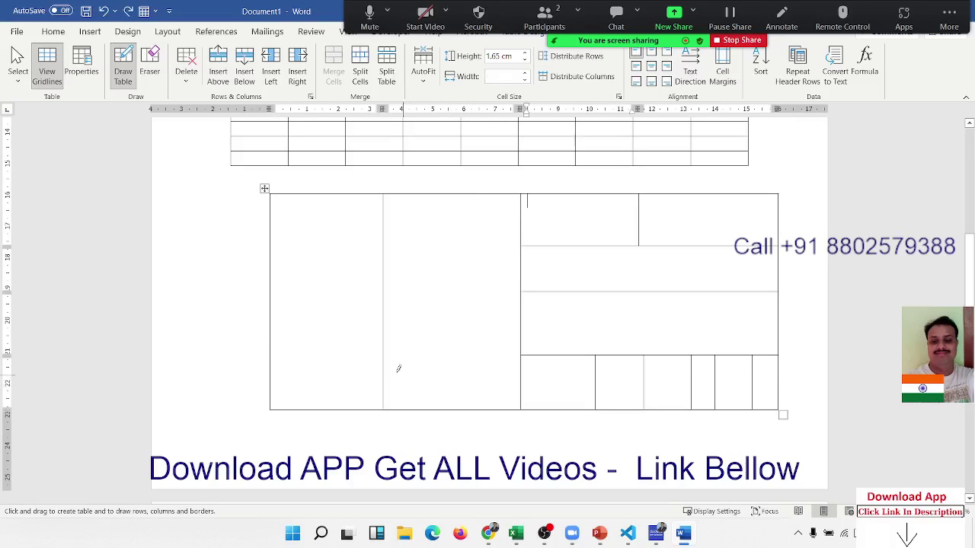
drag(271, 340, 442, 344)
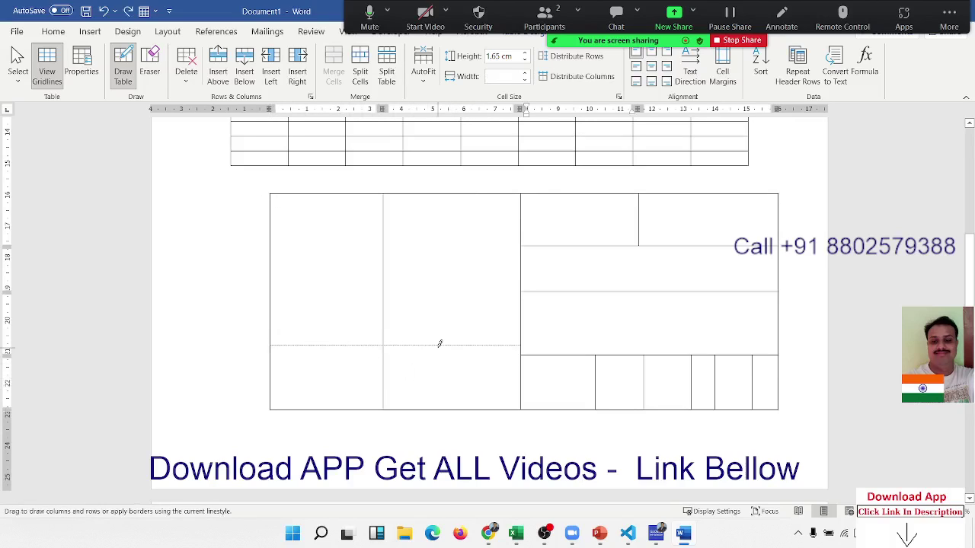
key(ctrl+z)
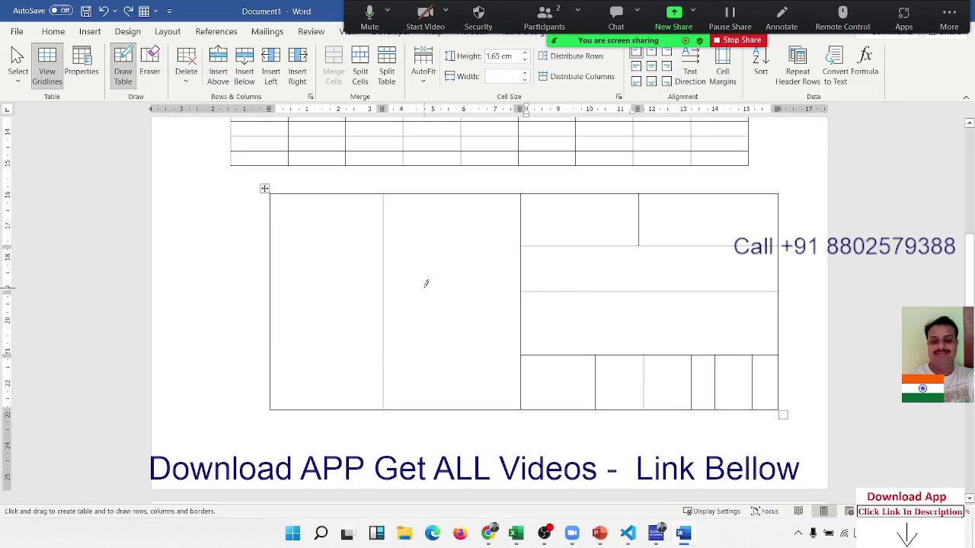
scroll(414, 399, down, 3)
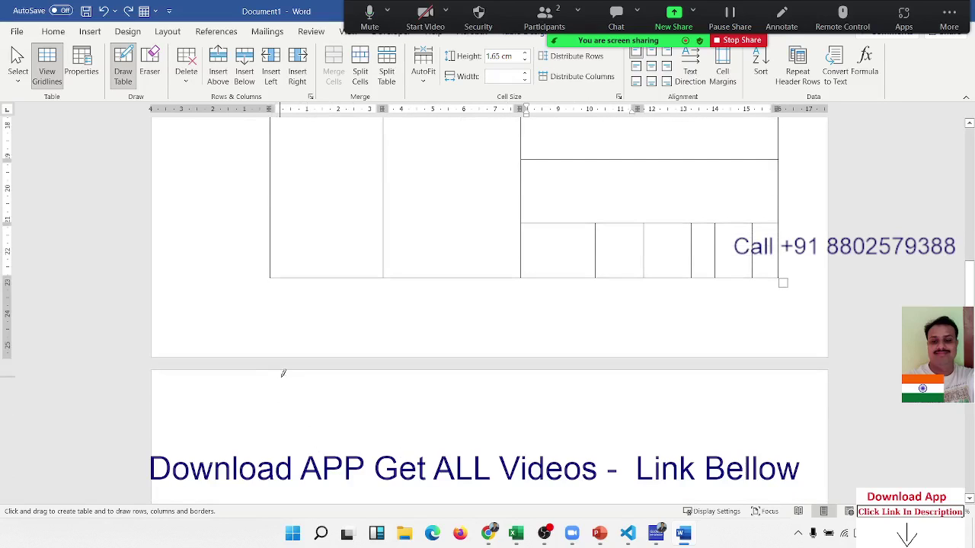
Step: Embed a new Excel spreadsheet on page 2 from the Insert Table menu
double_click(290, 395)
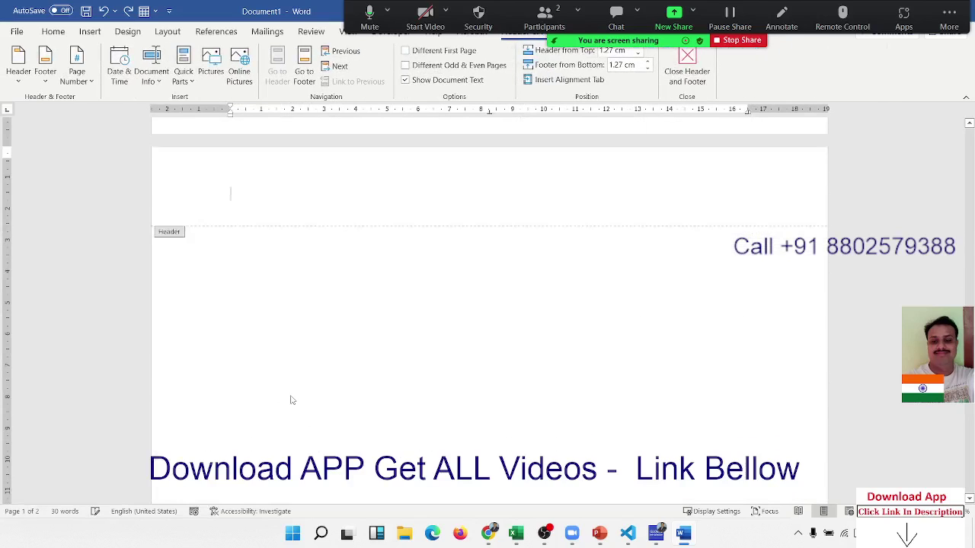
double_click(294, 270)
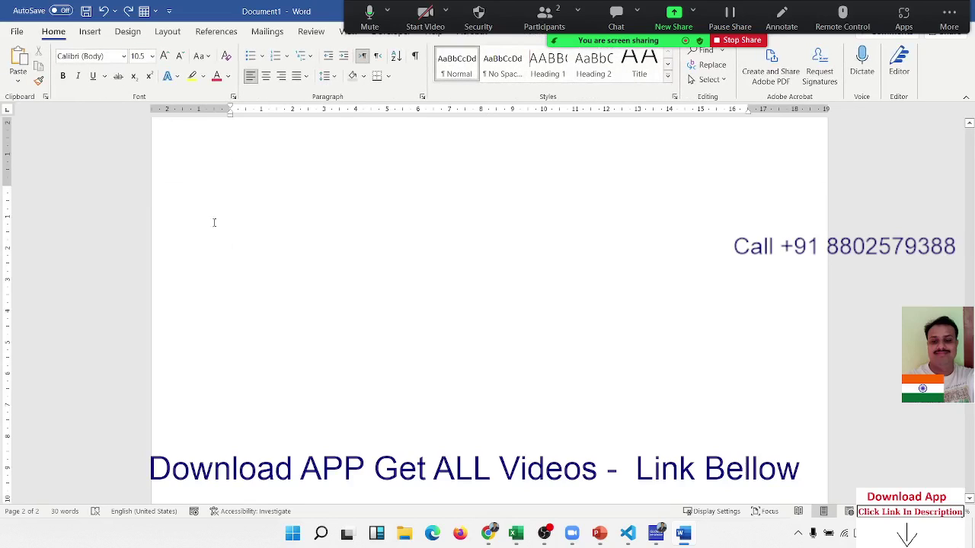
click(90, 32)
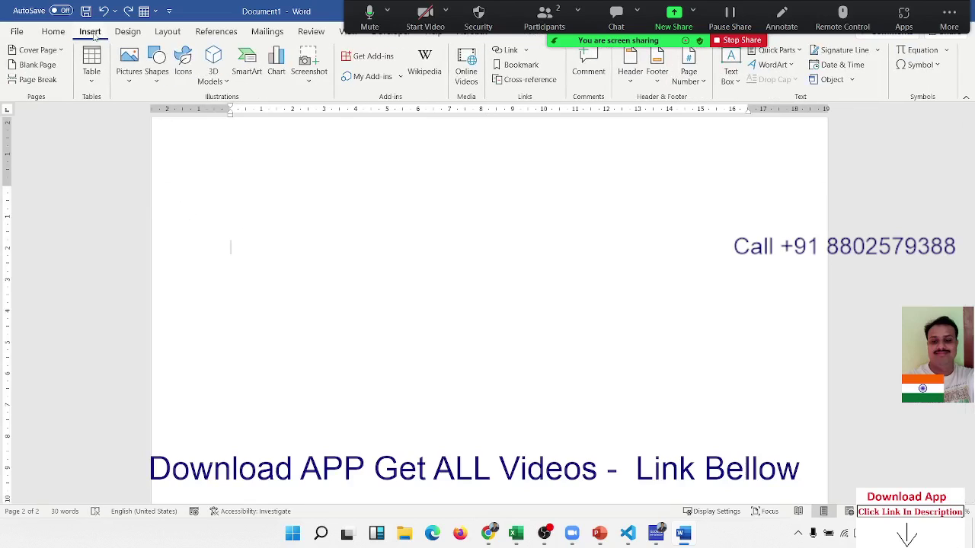
click(92, 82)
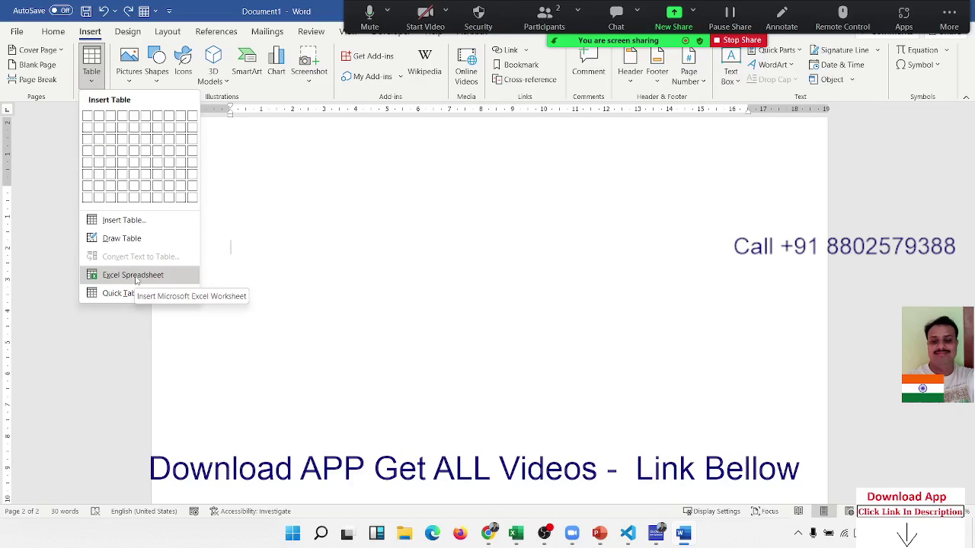
click(133, 275)
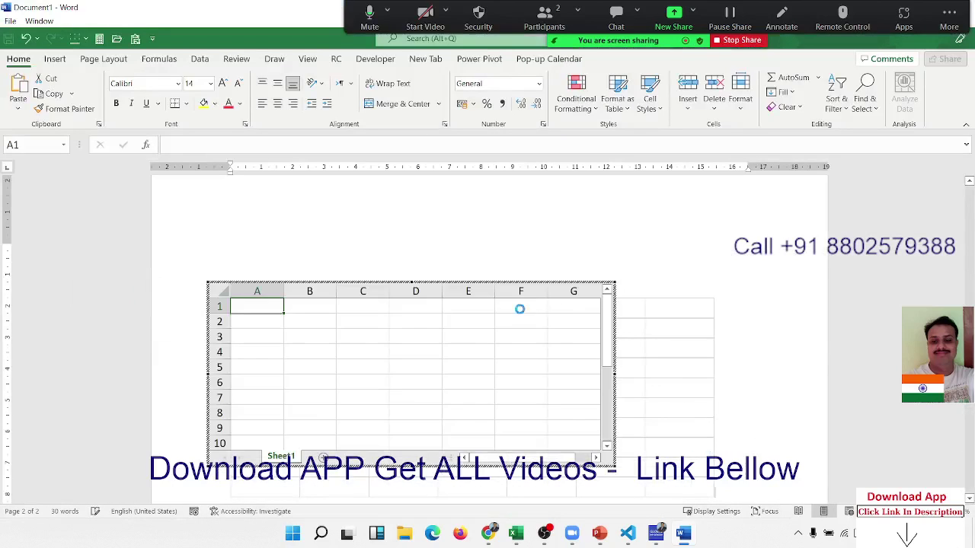
Step: Look over the worksheet's Formulas and Data tabs, then click back into the Word document
scroll(577, 427, down, 2)
scroll(585, 434, down, 4)
scroll(576, 415, up, 7)
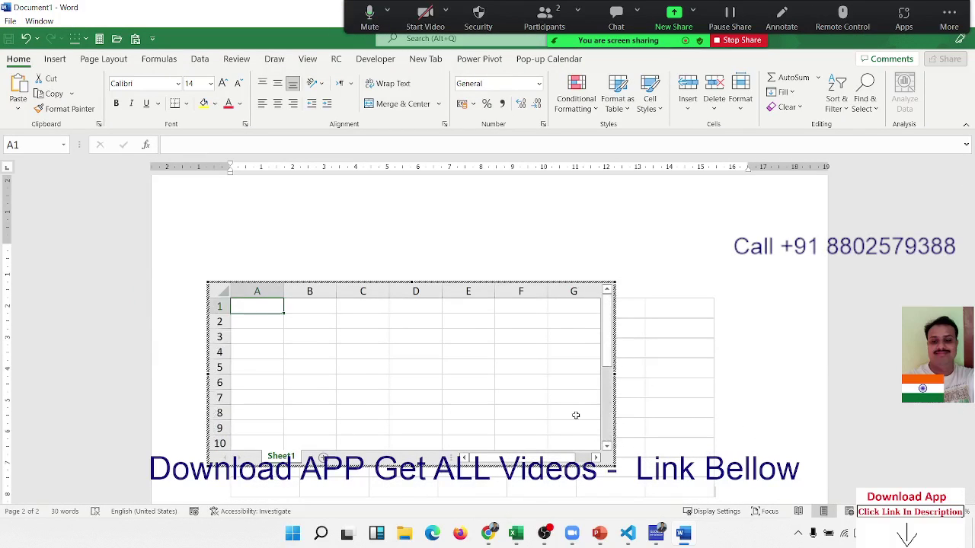
scroll(576, 415, up, 2)
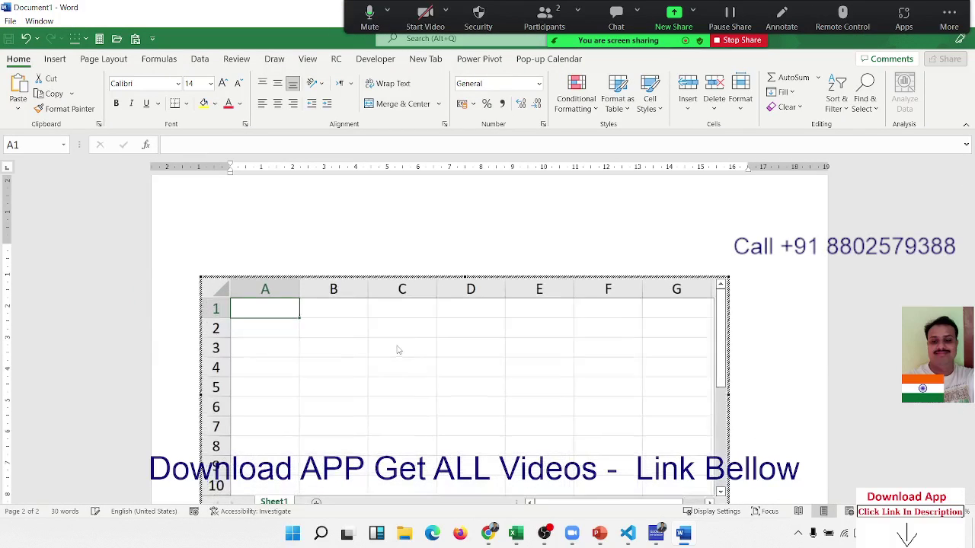
click(159, 58)
click(200, 58)
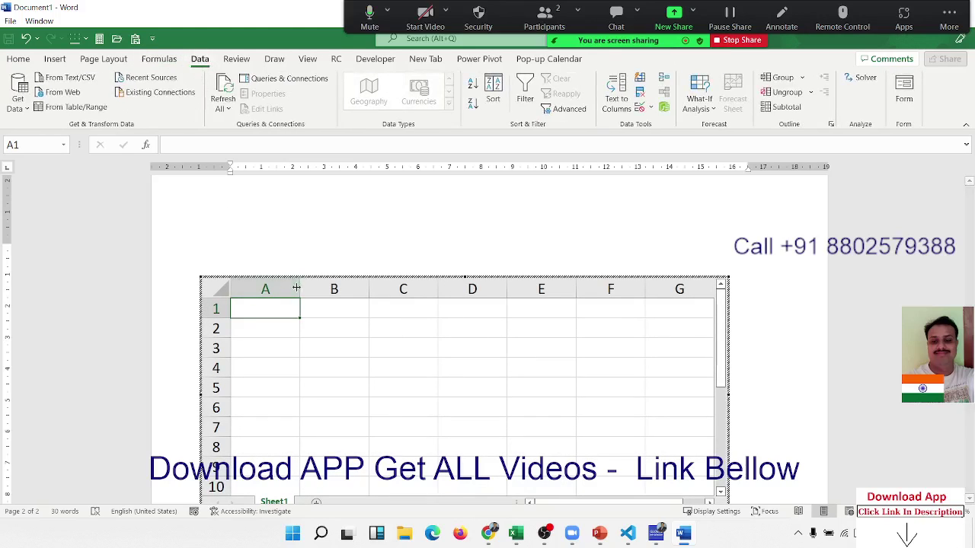
click(186, 326)
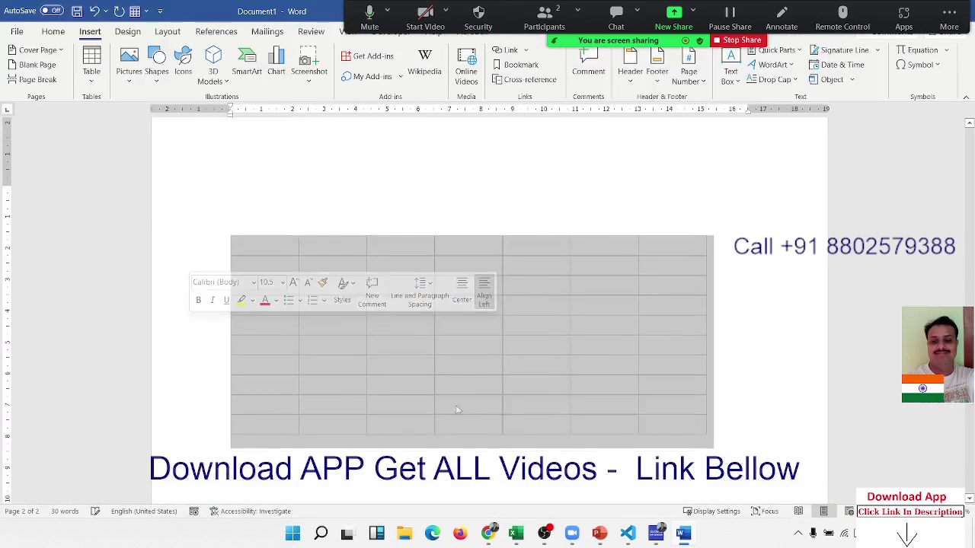
Step: Insert the 'With Subheads 2' quick table of 2005 local college enrollment below the worksheet
scroll(751, 334, up, 5)
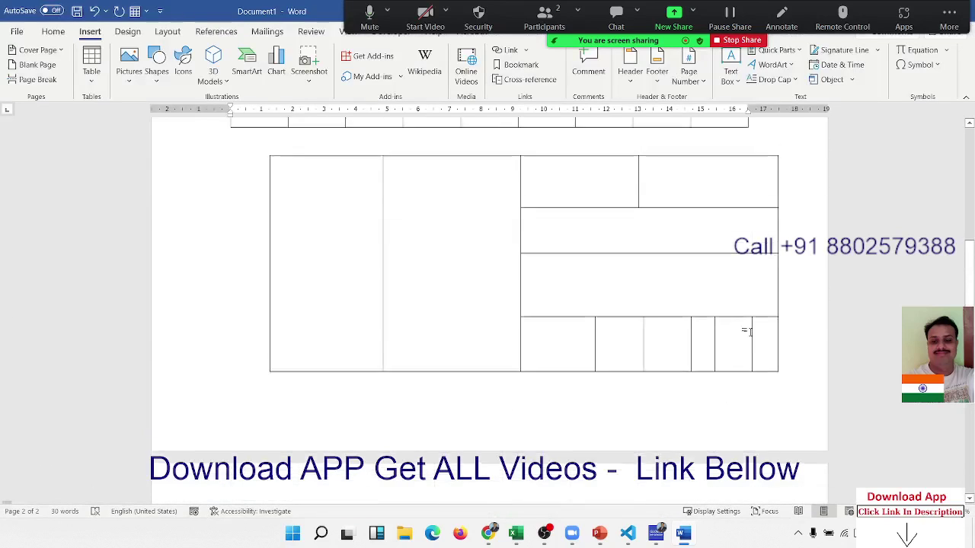
scroll(750, 333, down, 8)
click(231, 354)
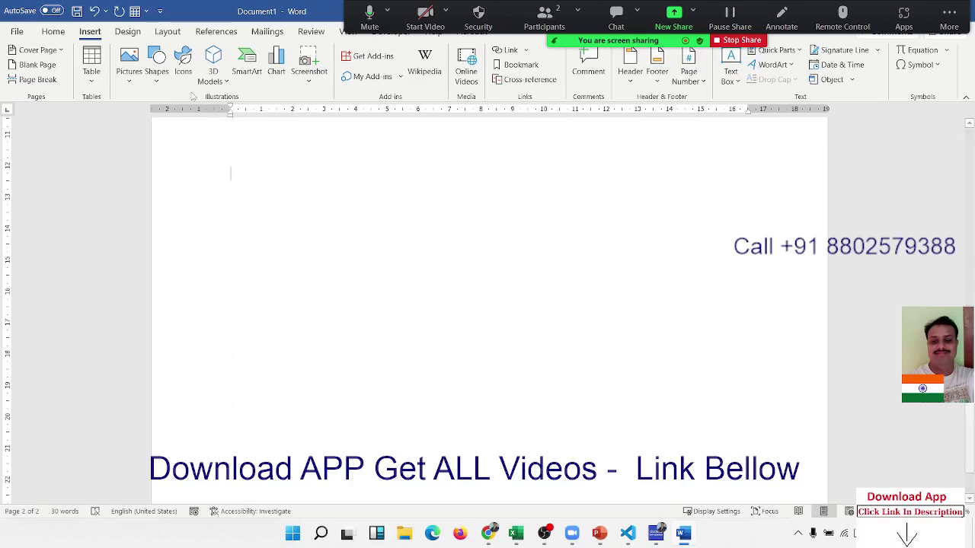
click(93, 74)
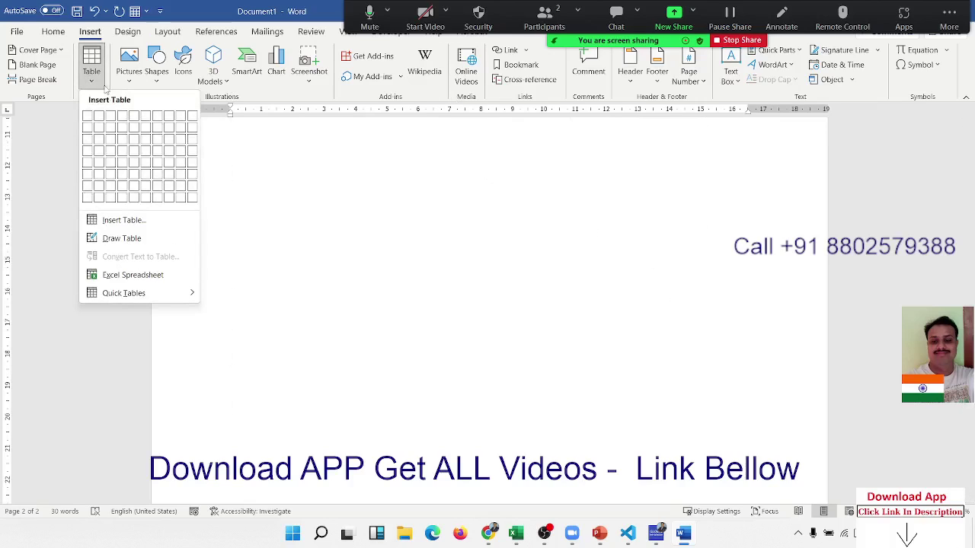
click(134, 290)
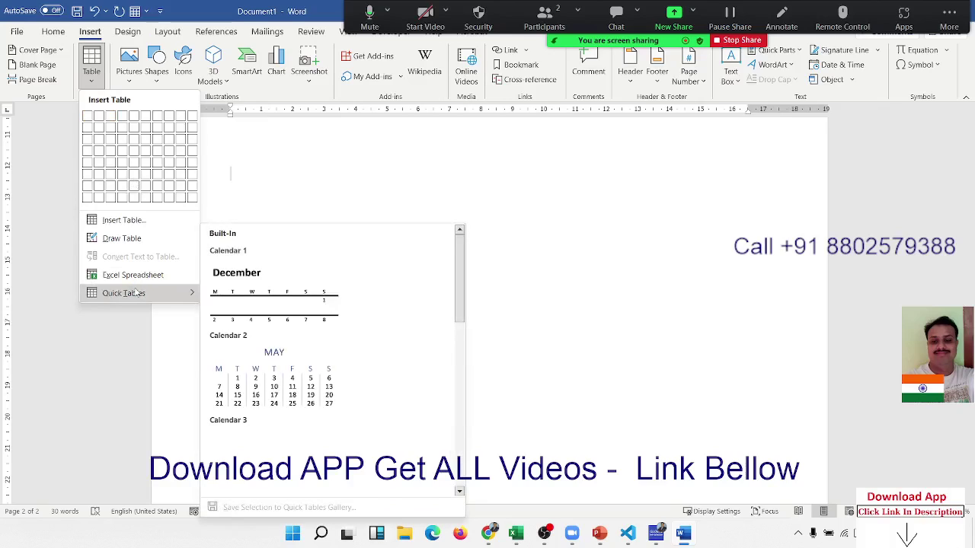
scroll(358, 318, down, 10)
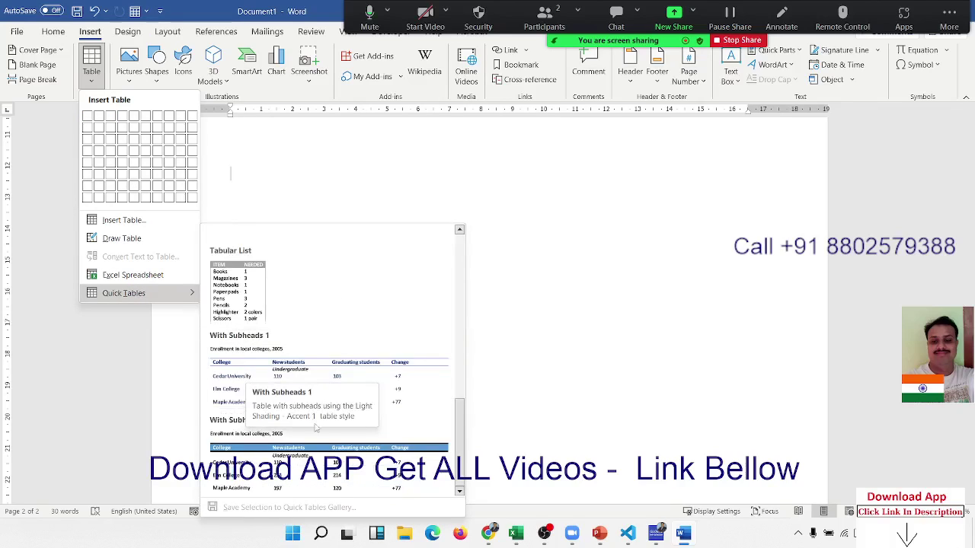
click(299, 457)
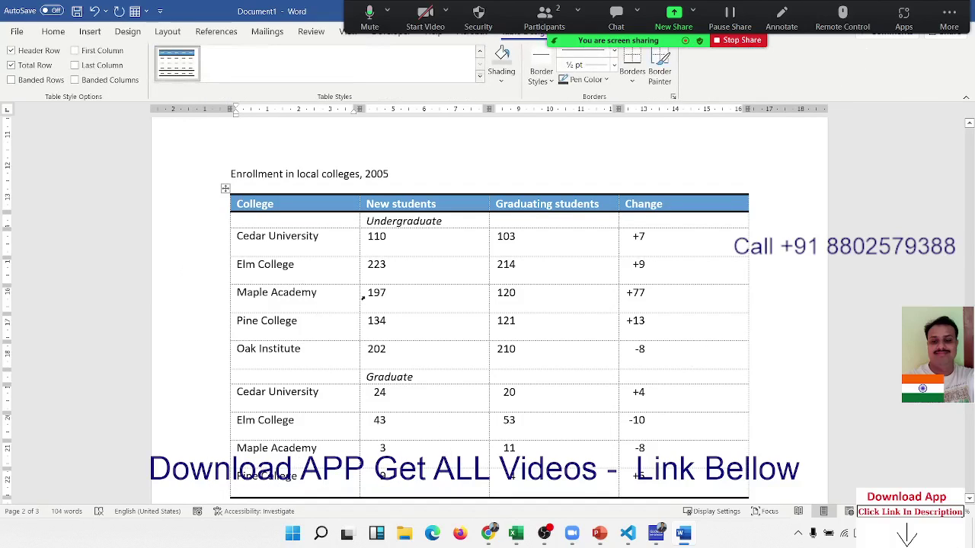
click(364, 298)
scroll(459, 369, down, 10)
scroll(459, 368, up, 5)
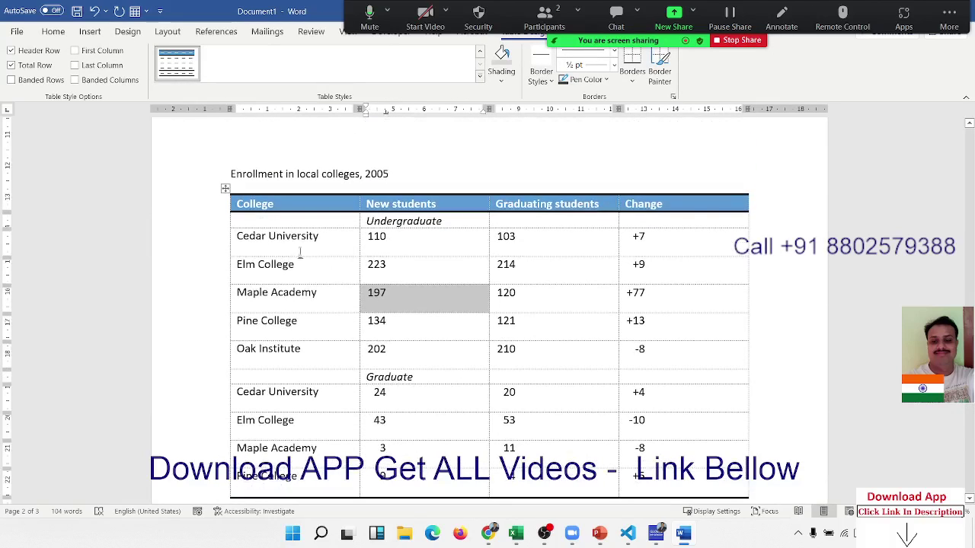
click(90, 31)
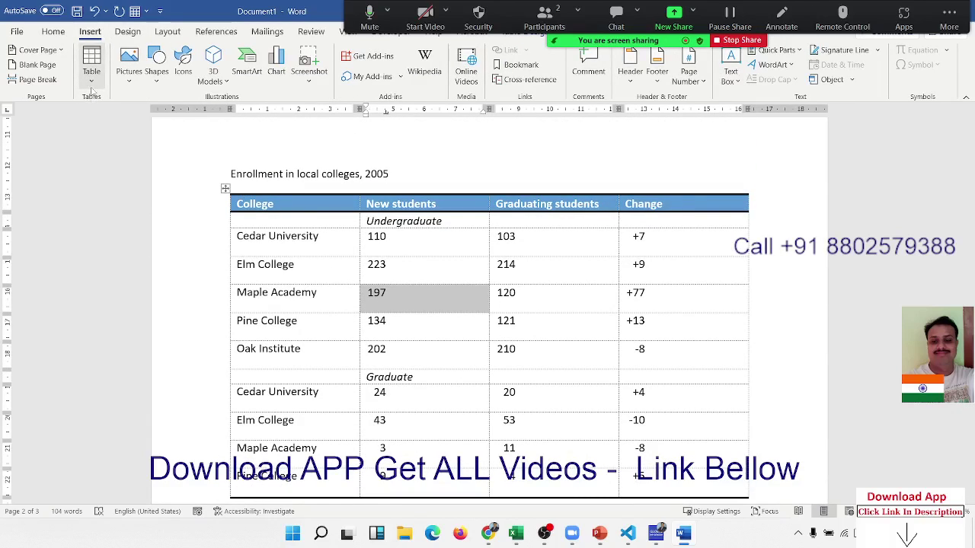
scroll(243, 298, down, 10)
Step: Select all body rows of the attendance table
click(265, 288)
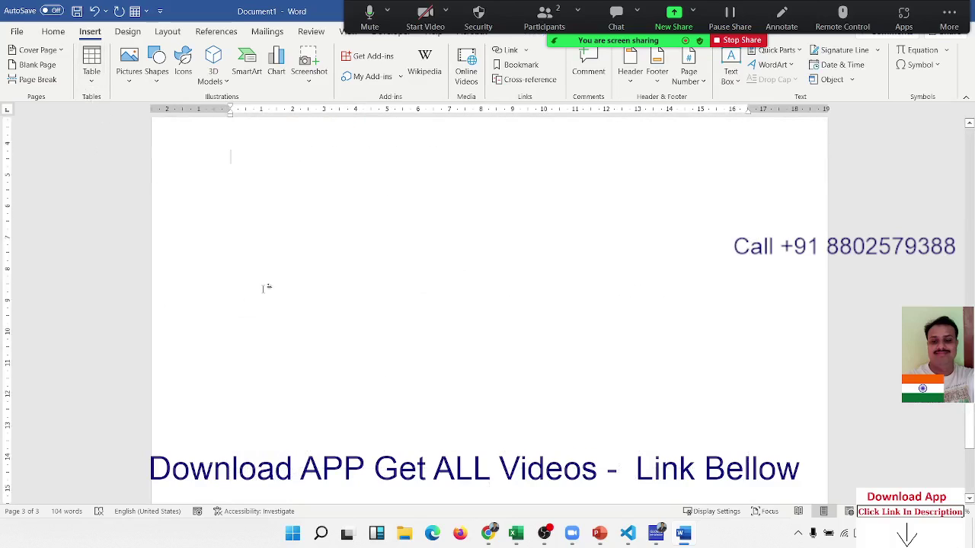
scroll(266, 288, up, 15)
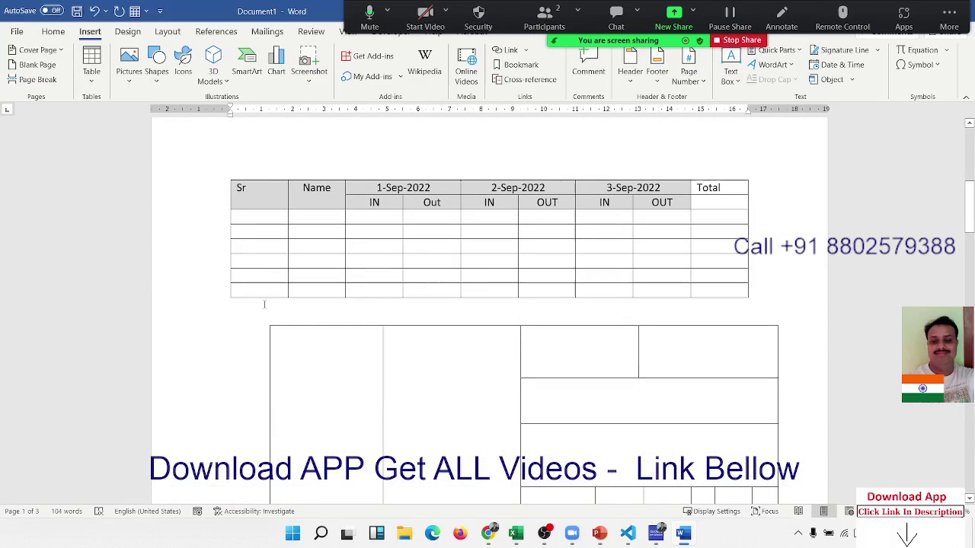
drag(245, 214, 702, 284)
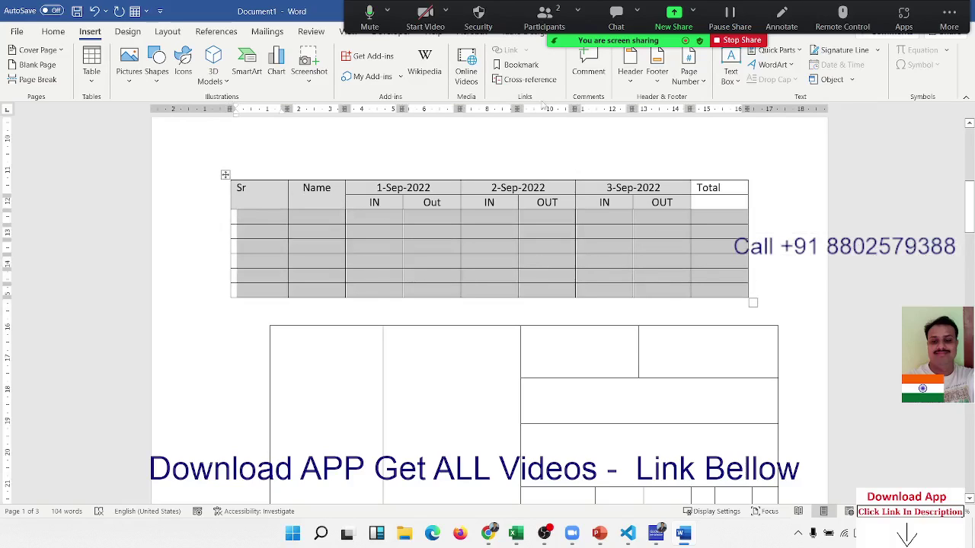
click(550, 47)
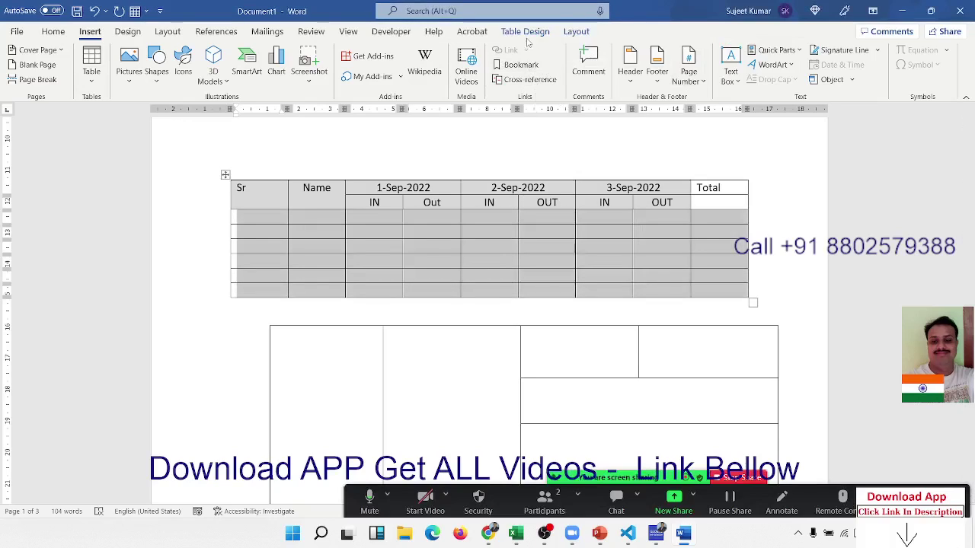
Step: Browse the Table Design styles gallery, then bring up the Shading colour choices
click(527, 35)
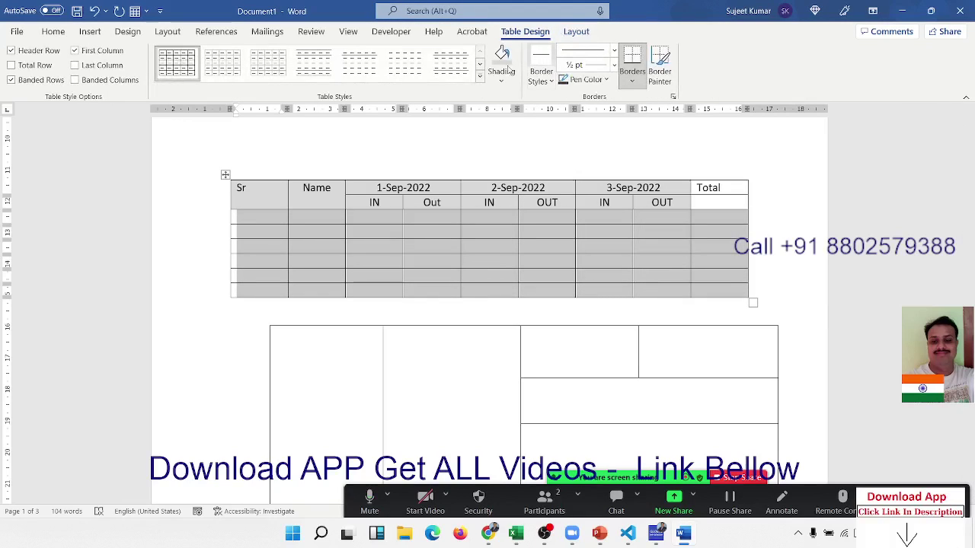
click(480, 77)
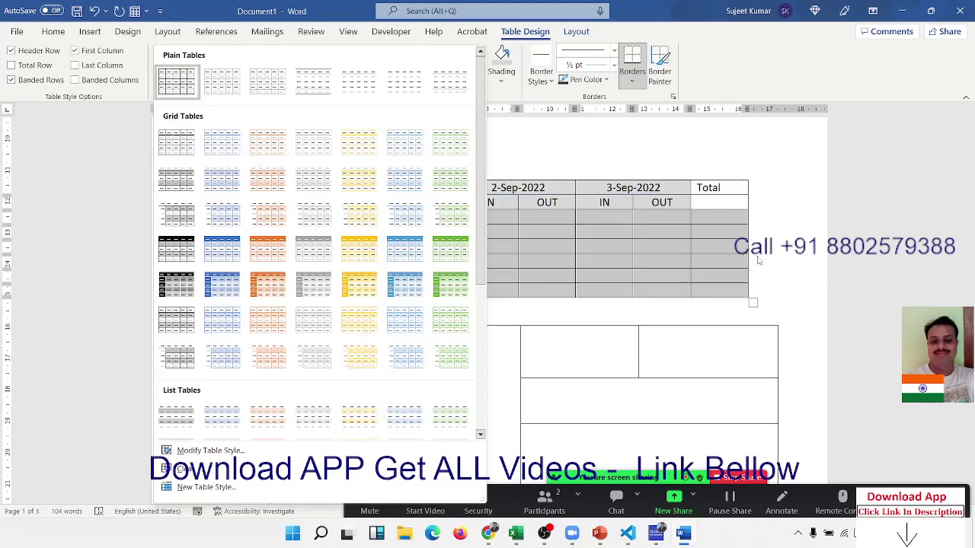
click(664, 227)
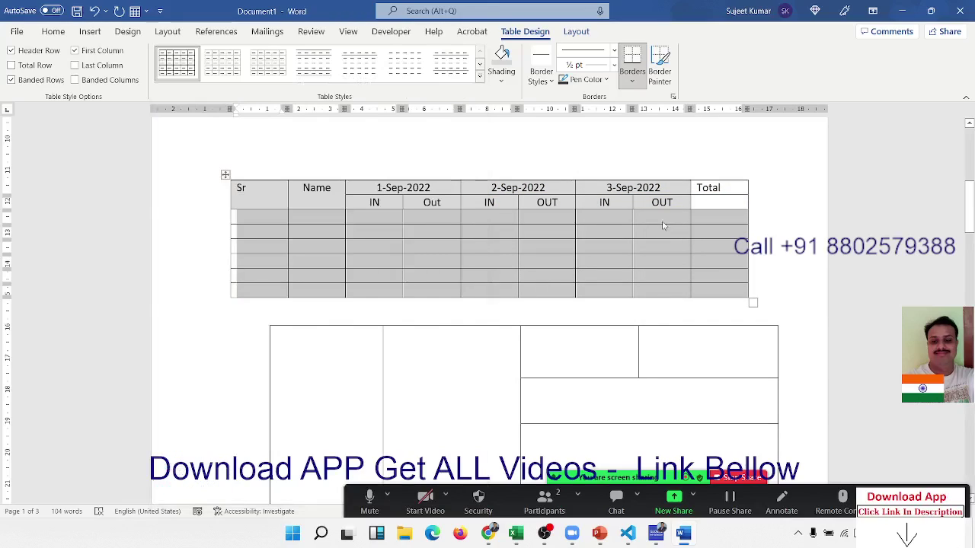
click(500, 79)
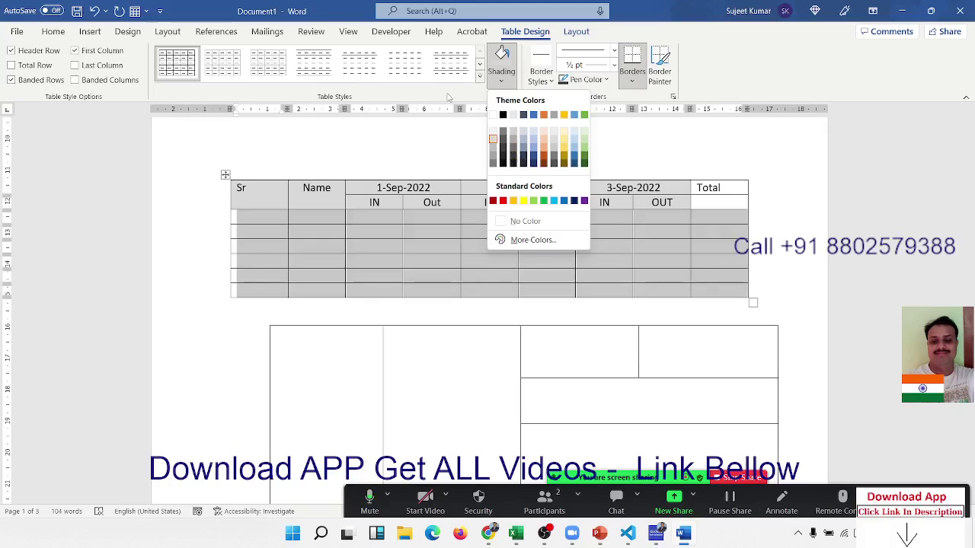
Step: Paint a yellow 1½ pt border under the IN/OUT header row, then pick a thin dashed line style
click(502, 76)
click(538, 76)
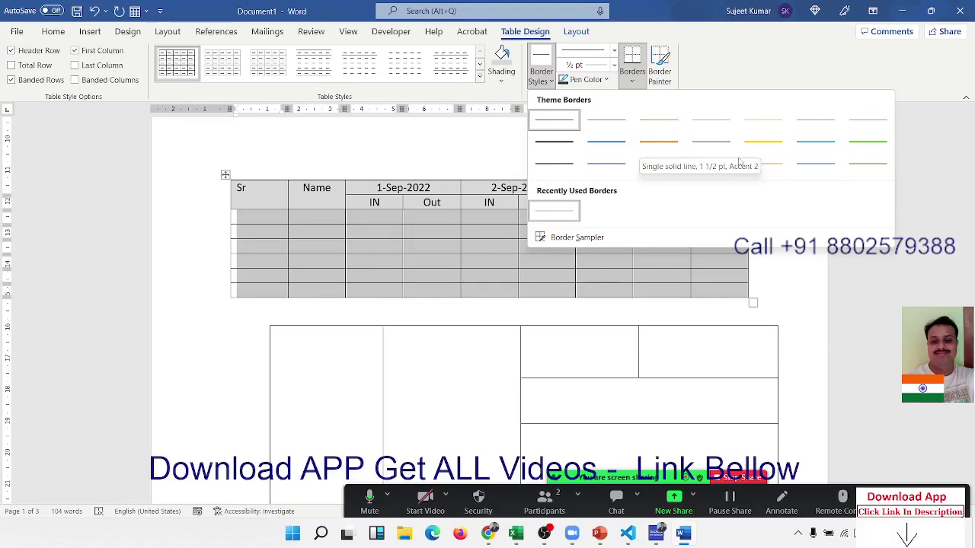
click(758, 143)
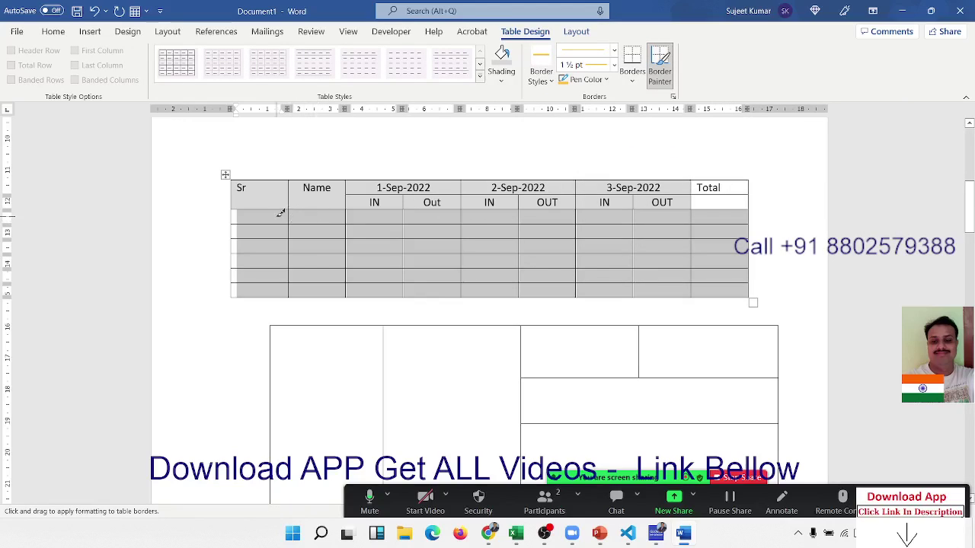
drag(265, 204, 725, 204)
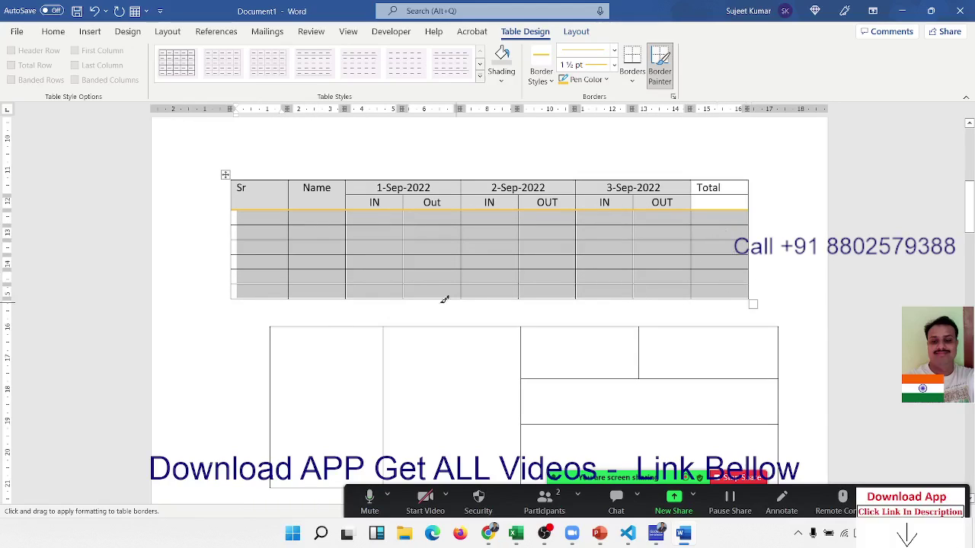
click(618, 50)
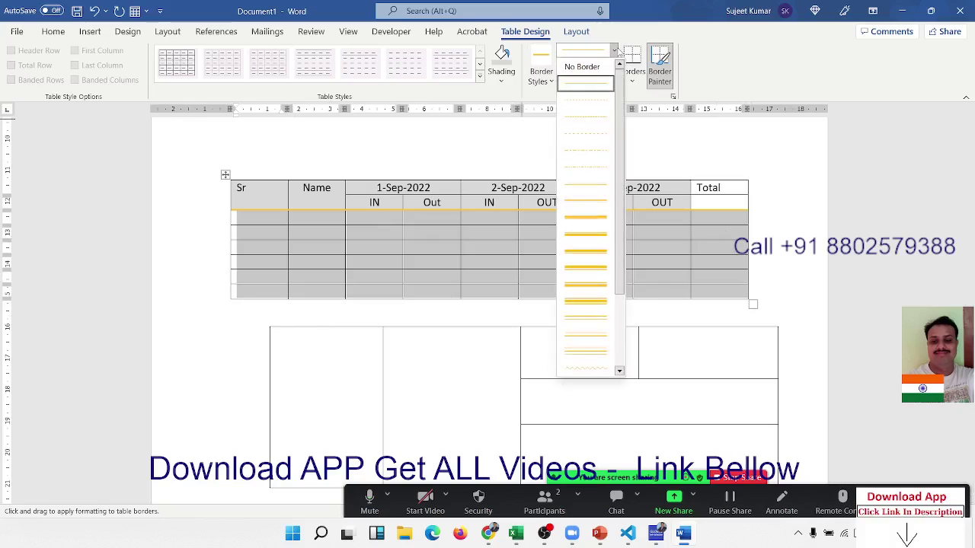
click(592, 156)
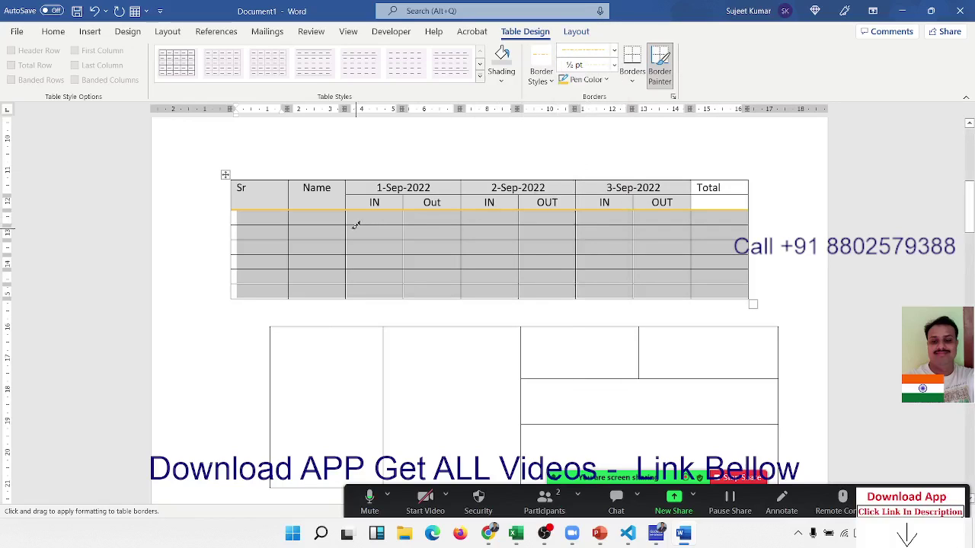
Step: Paint yellow dashed borders across the table body and down the IN column
drag(283, 216, 707, 266)
drag(312, 220, 313, 271)
drag(388, 225, 390, 272)
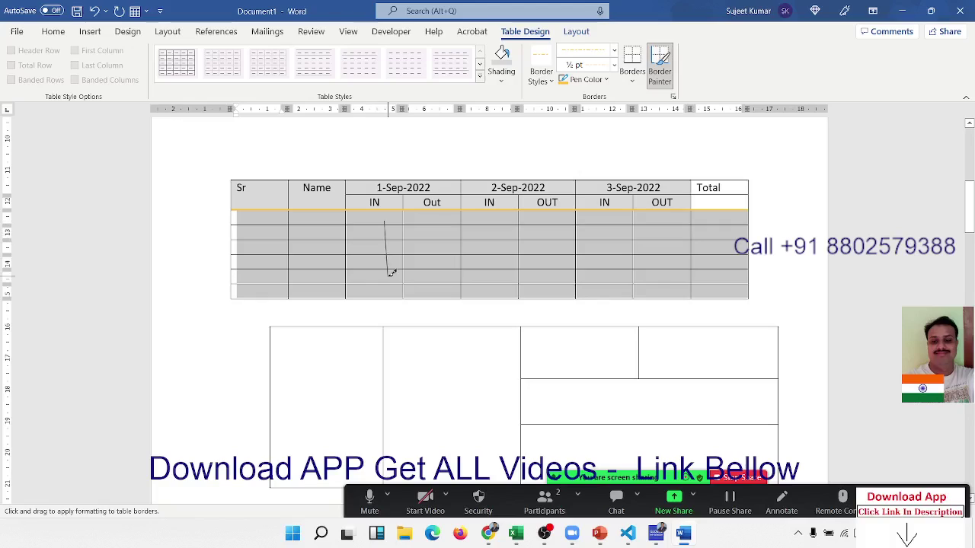
click(266, 228)
Step: Make every inner body row line yellow dashed, from the first row to the last, including under Sr and Name
drag(260, 230, 745, 232)
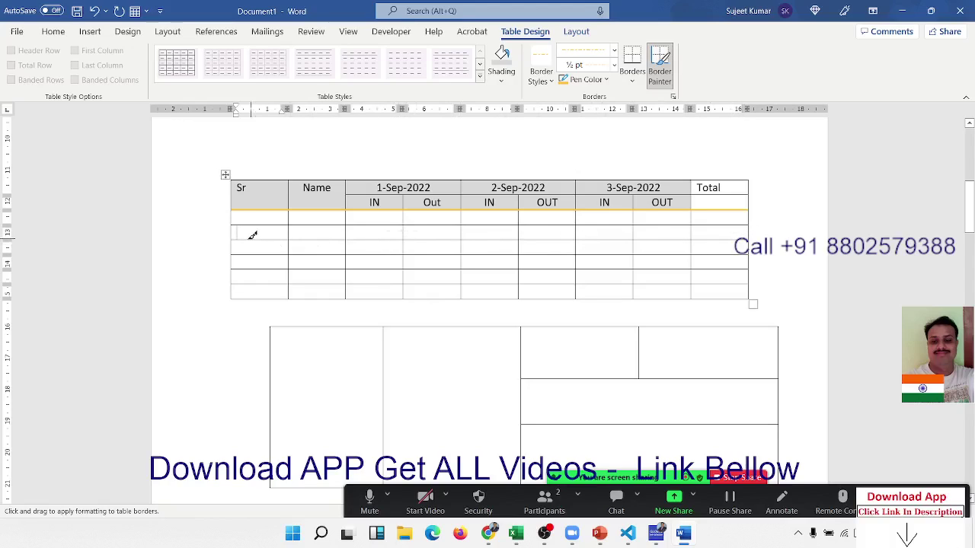
drag(238, 237, 743, 239)
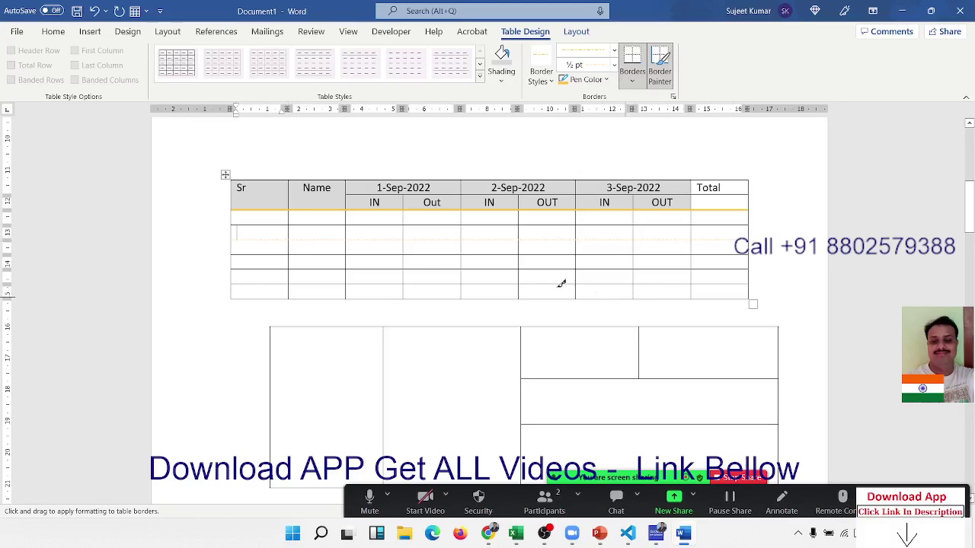
drag(240, 252, 731, 248)
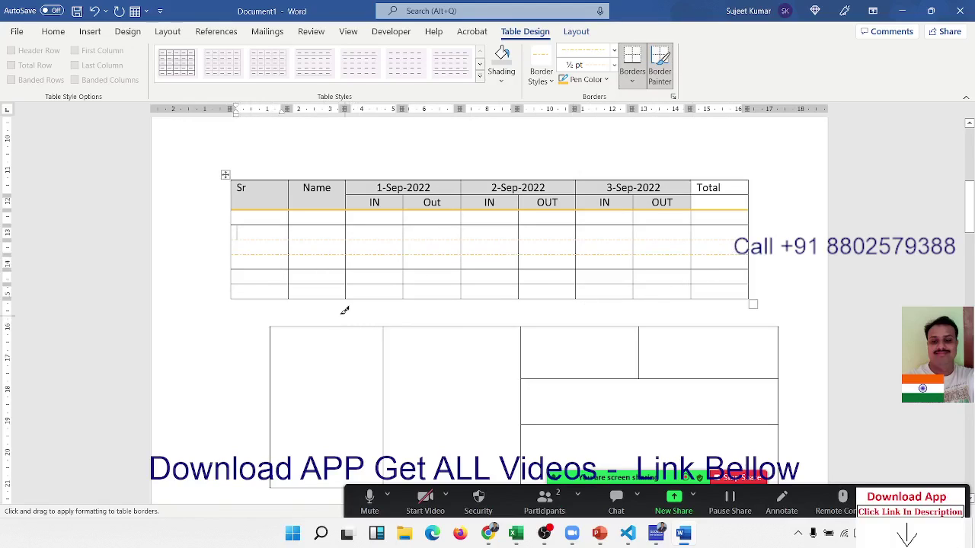
click(632, 79)
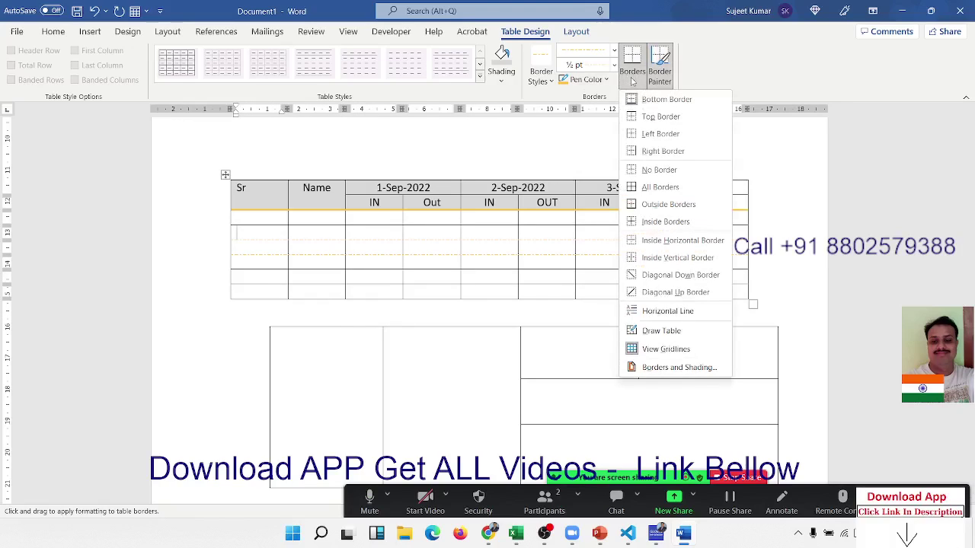
click(362, 273)
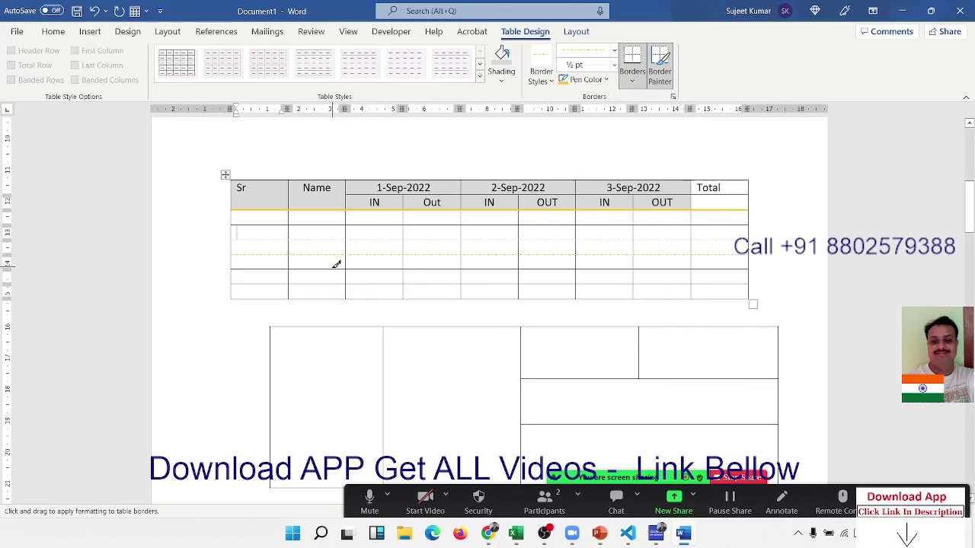
drag(336, 264, 740, 262)
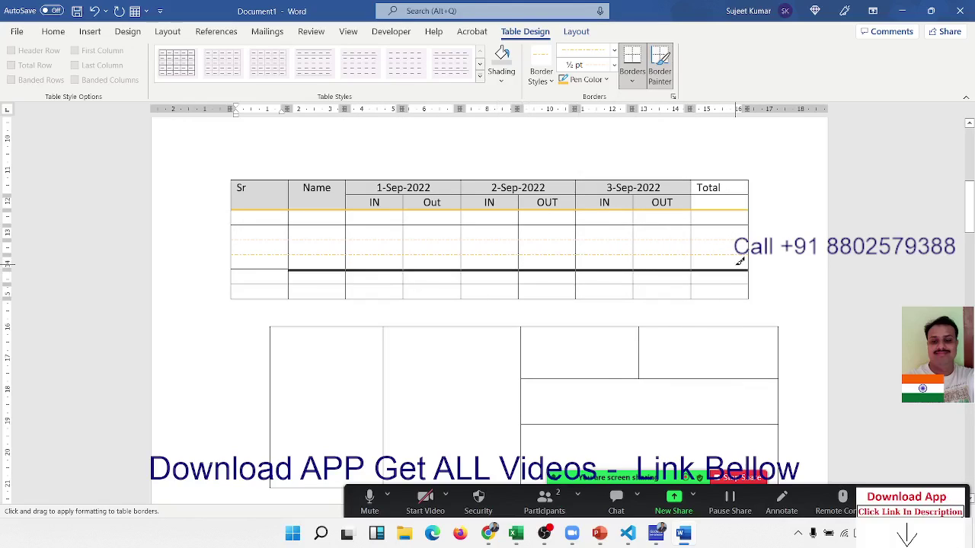
drag(234, 267, 304, 260)
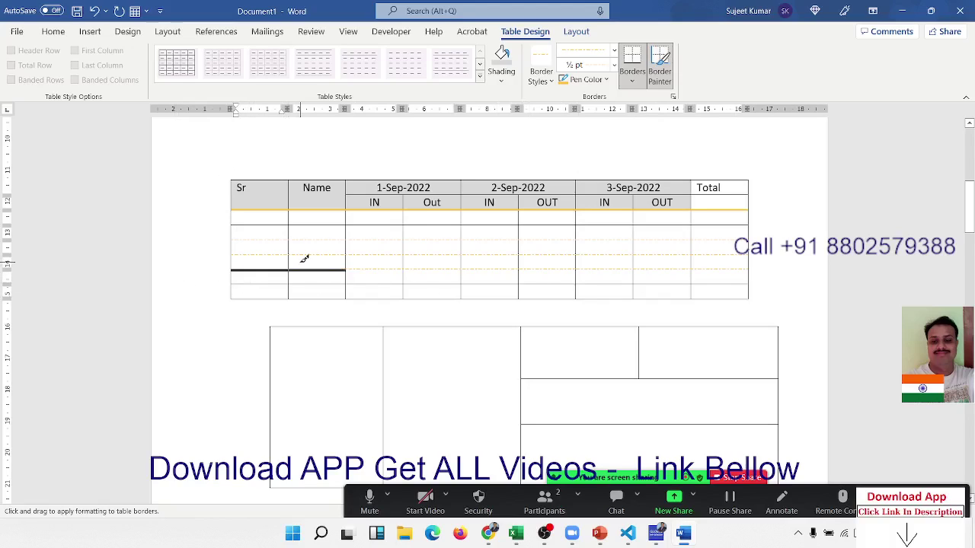
drag(243, 281, 722, 280)
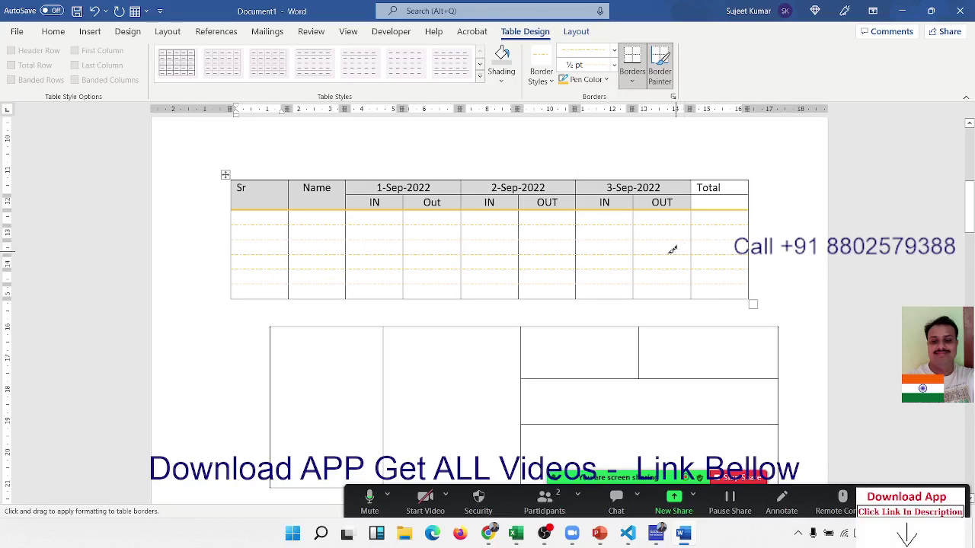
scroll(394, 260, down, 3)
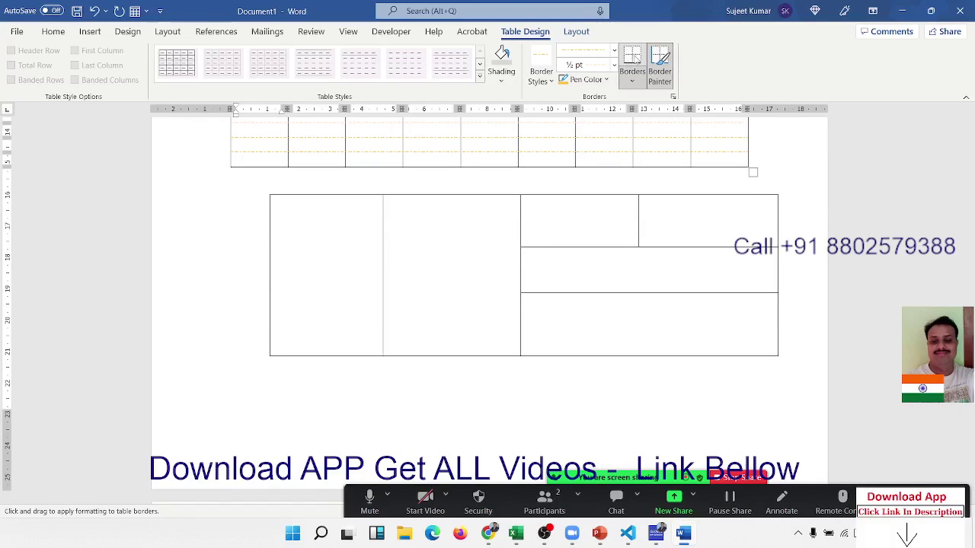
Step: Turn off Border Painter and leave the attendance table
click(634, 58)
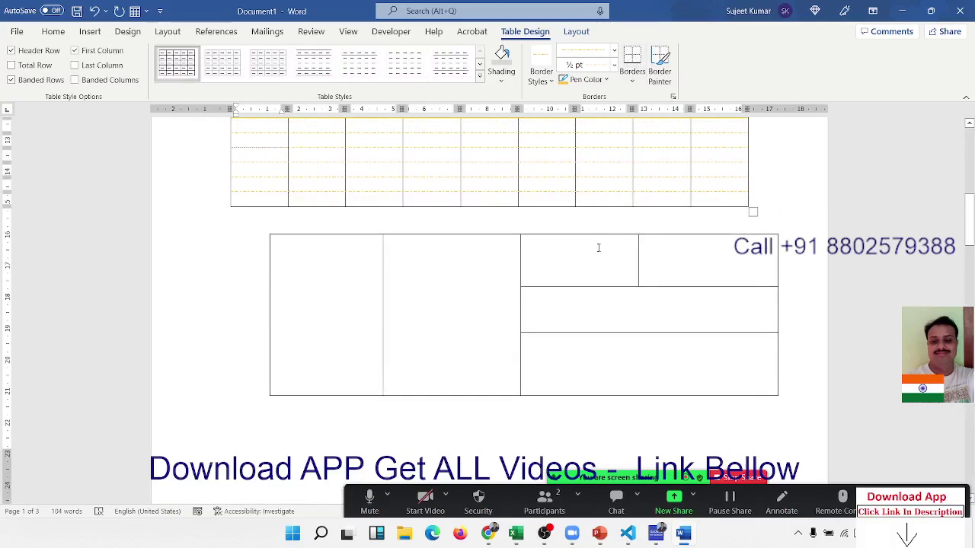
click(658, 85)
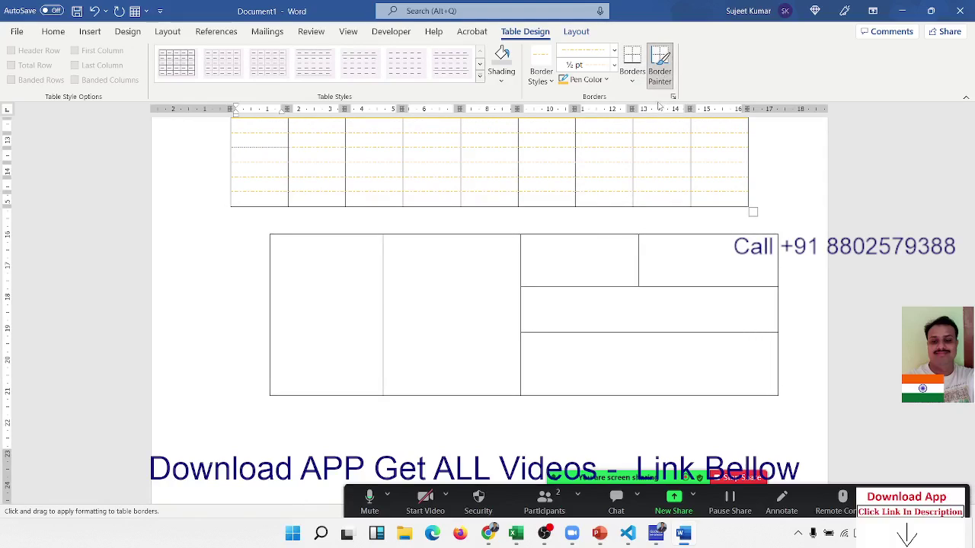
click(622, 81)
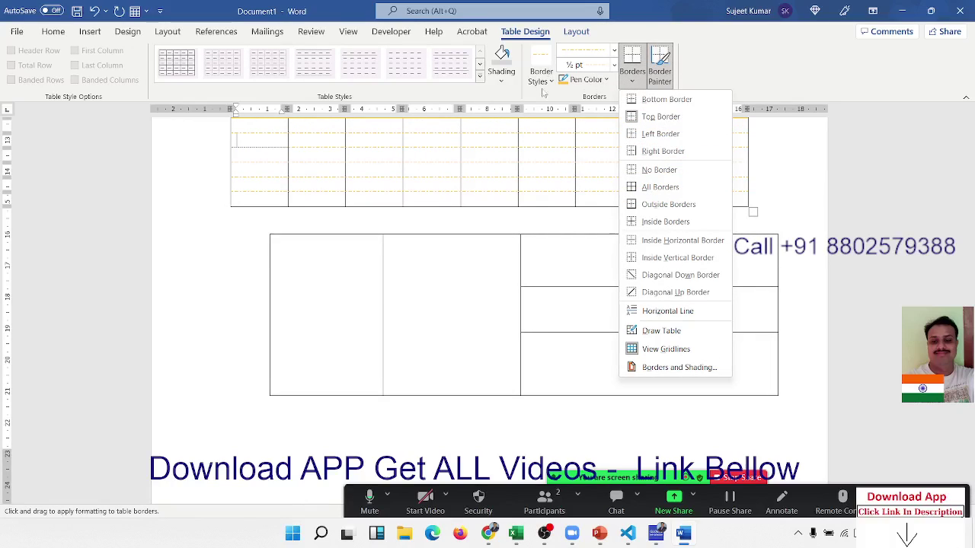
click(217, 316)
scroll(202, 289, up, 5)
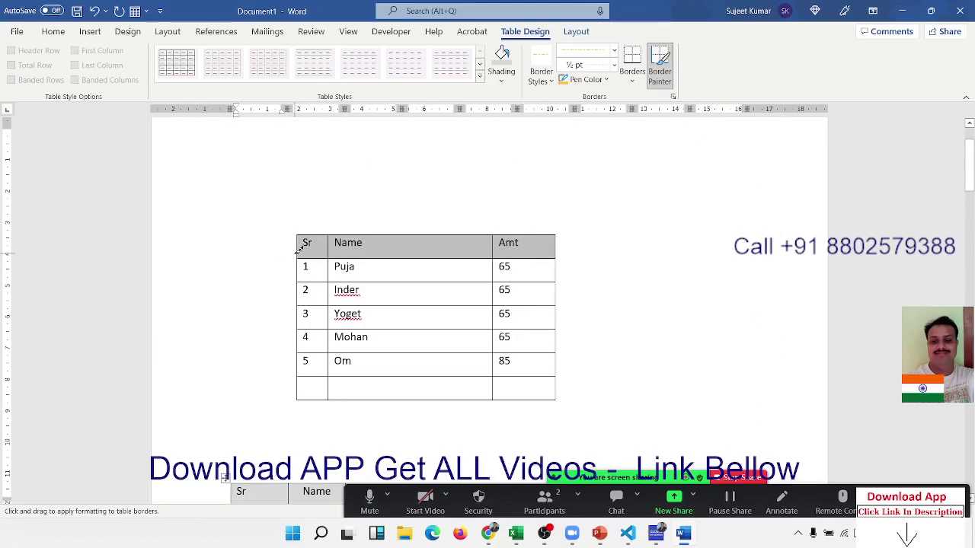
click(232, 251)
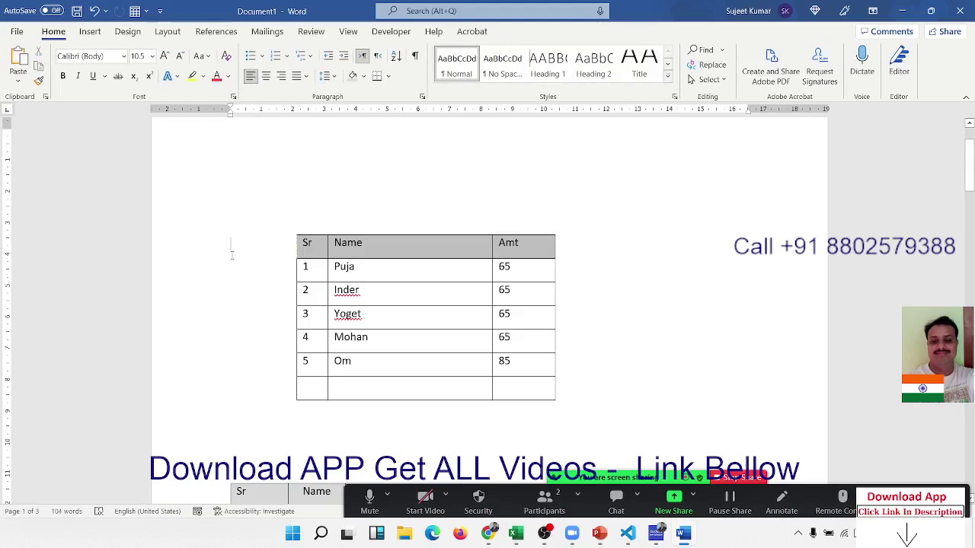
Step: Scroll through the document to review the finished attendance table
scroll(231, 256, down, 3)
scroll(232, 256, up, 3)
scroll(230, 259, up, 2)
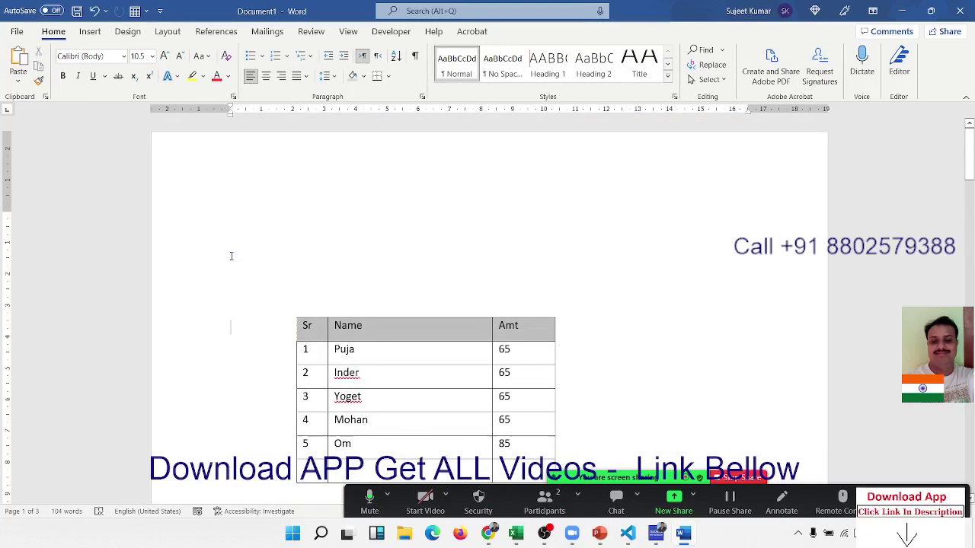
scroll(229, 261, down, 2)
scroll(228, 261, down, 5)
scroll(228, 255, down, 5)
scroll(228, 255, down, 5)
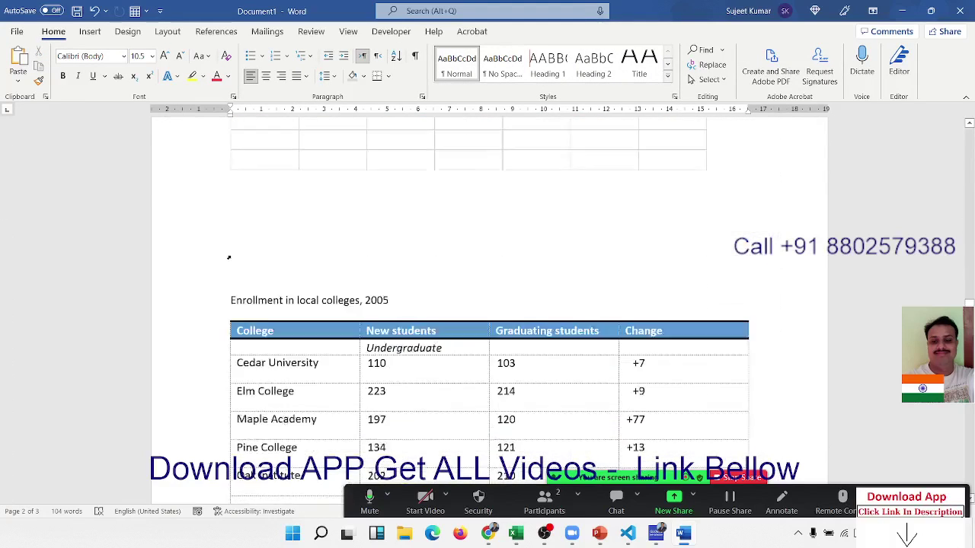
scroll(229, 259, down, 3)
scroll(228, 257, down, 3)
scroll(229, 257, down, 3)
scroll(228, 258, down, 3)
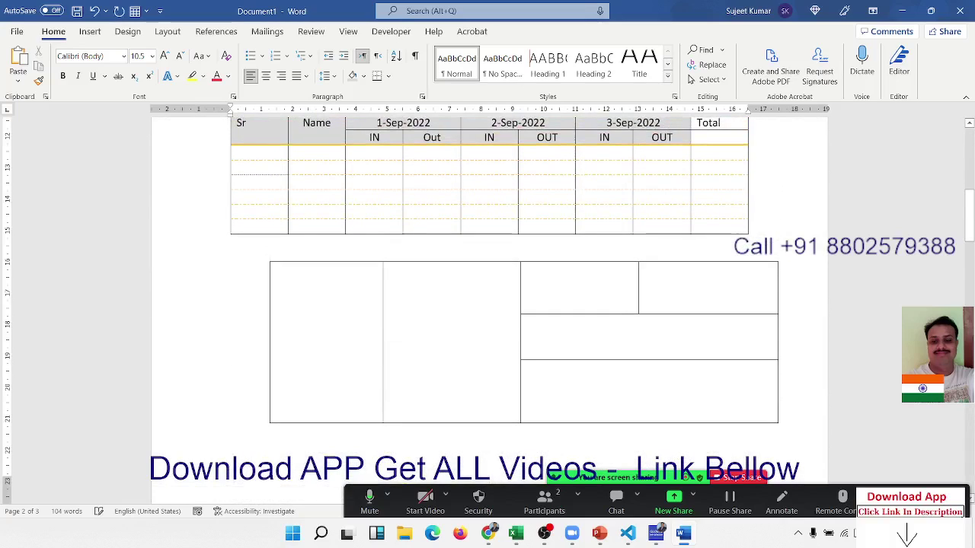
scroll(229, 258, down, 3)
scroll(487, 259, up, 3)
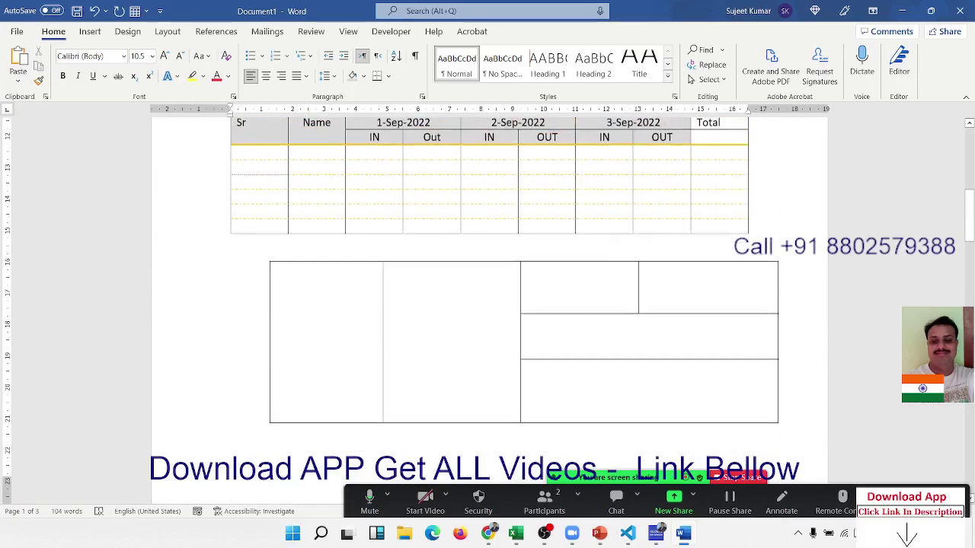
mouse_move(946, 10)
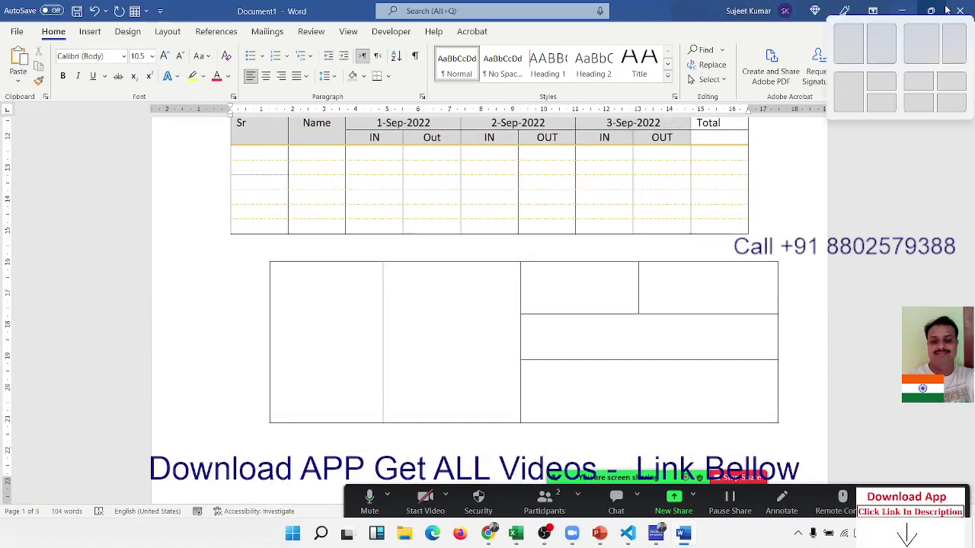